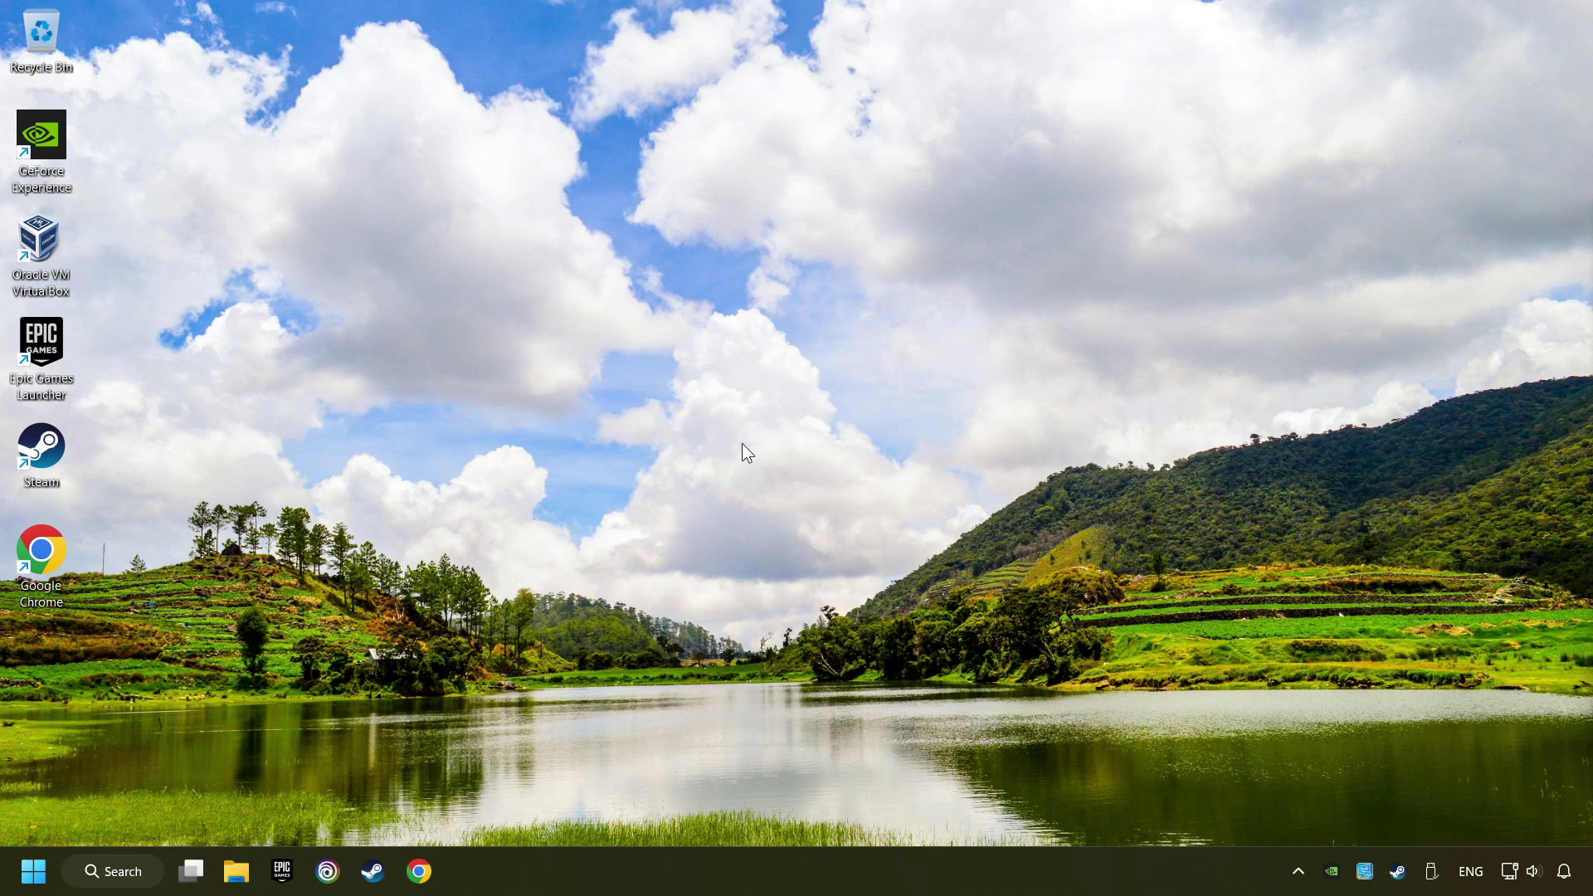
# Step: Search Windows for 'device manager'
pyautogui.click(136, 880)
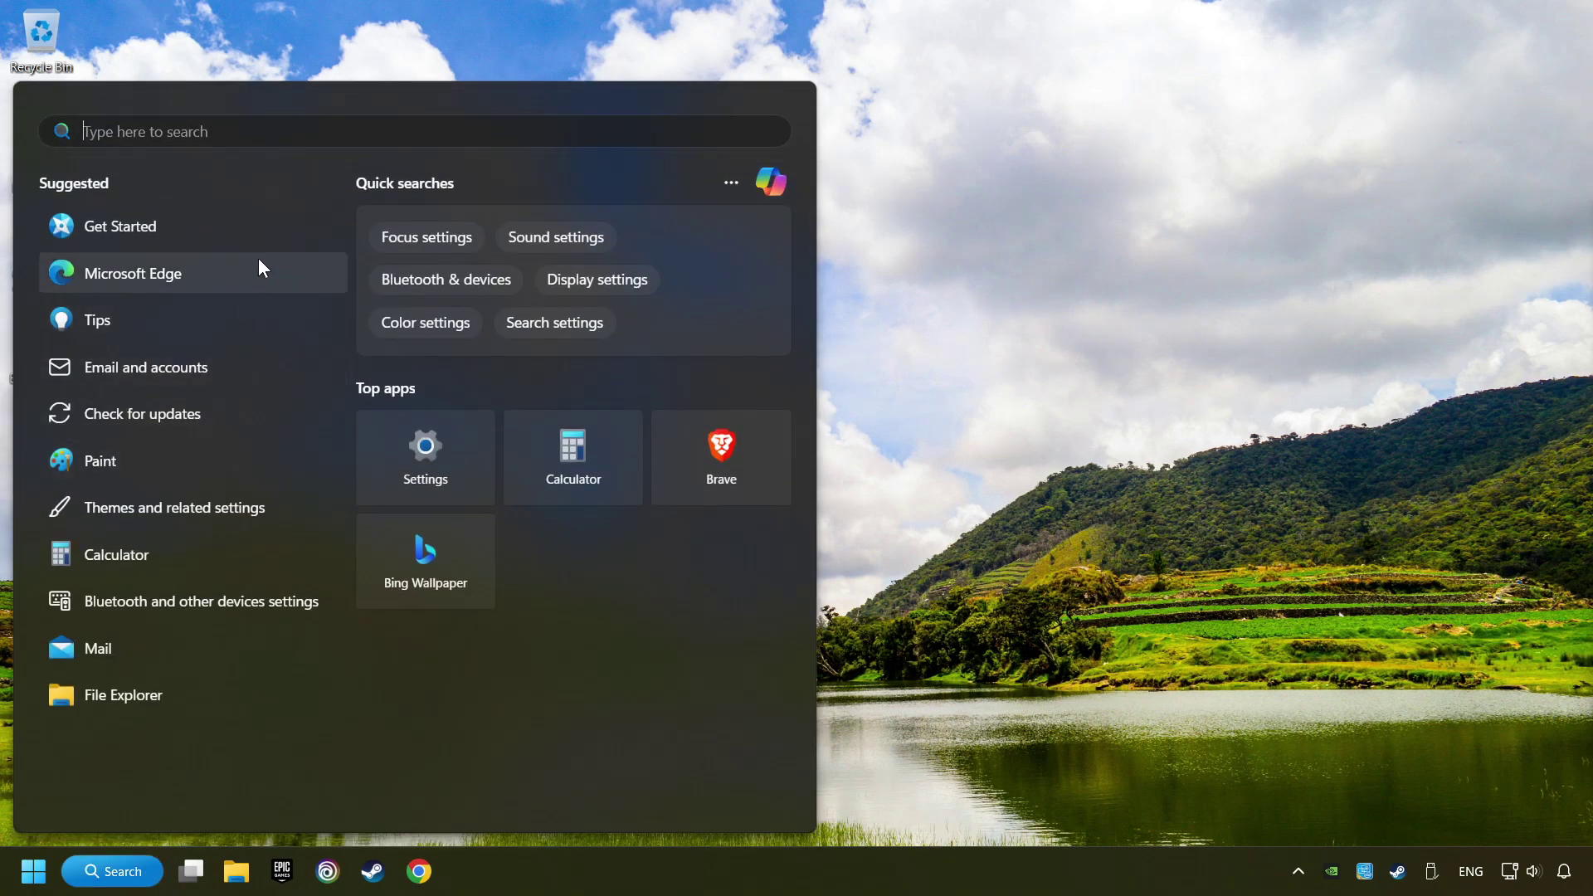
pyautogui.write('device')
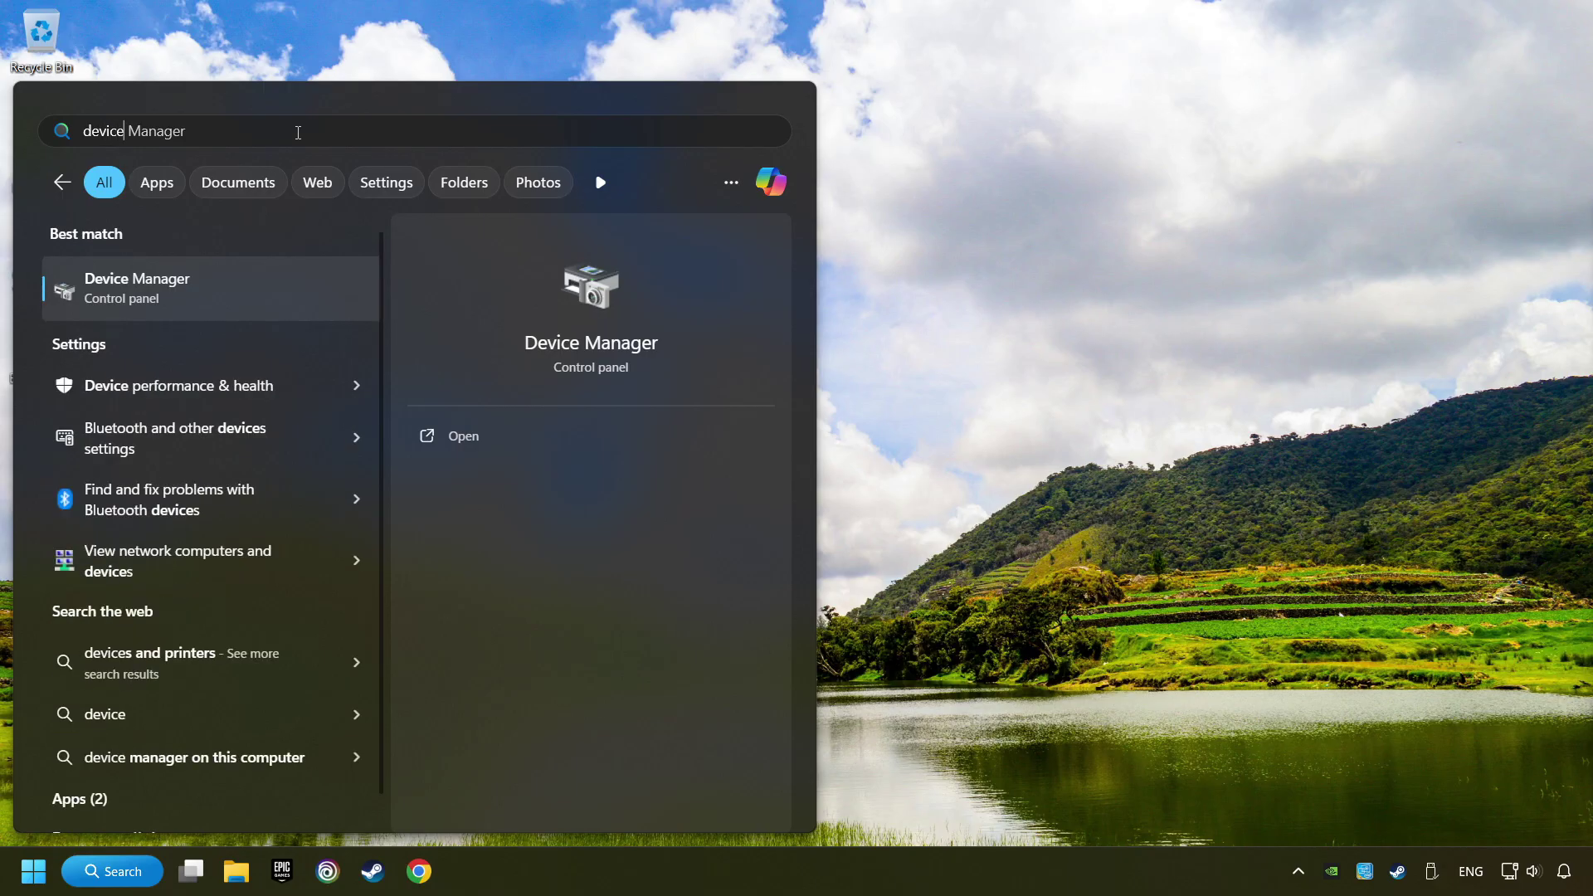
pyautogui.write(' manager')
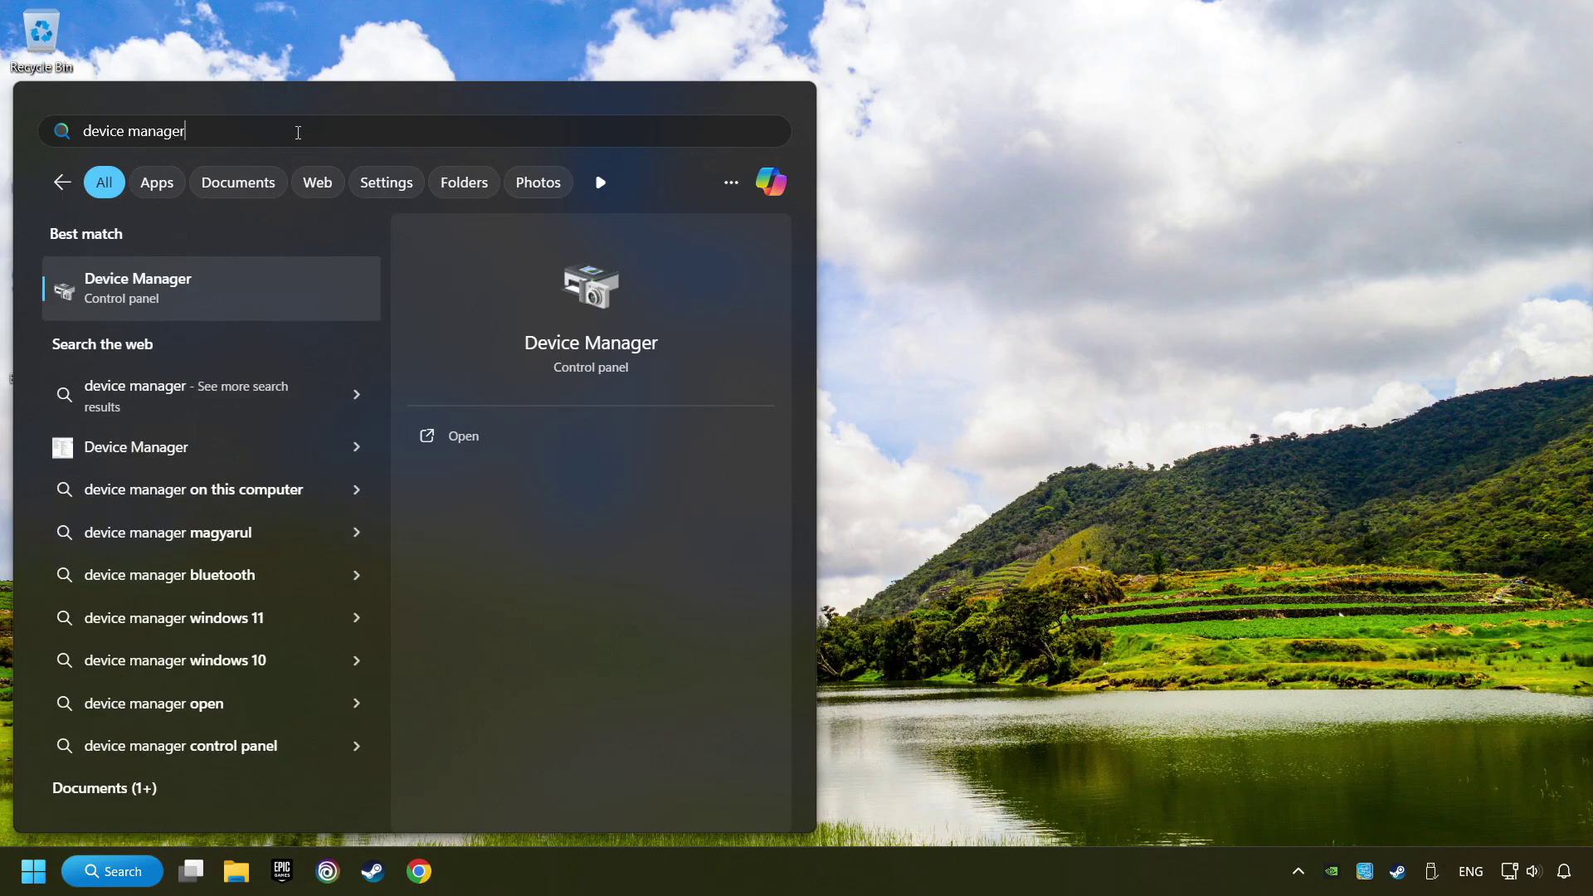
# Step: Launch Device Manager, centre its window, and expand Xbox 360 Peripherals
pyautogui.click(316, 288)
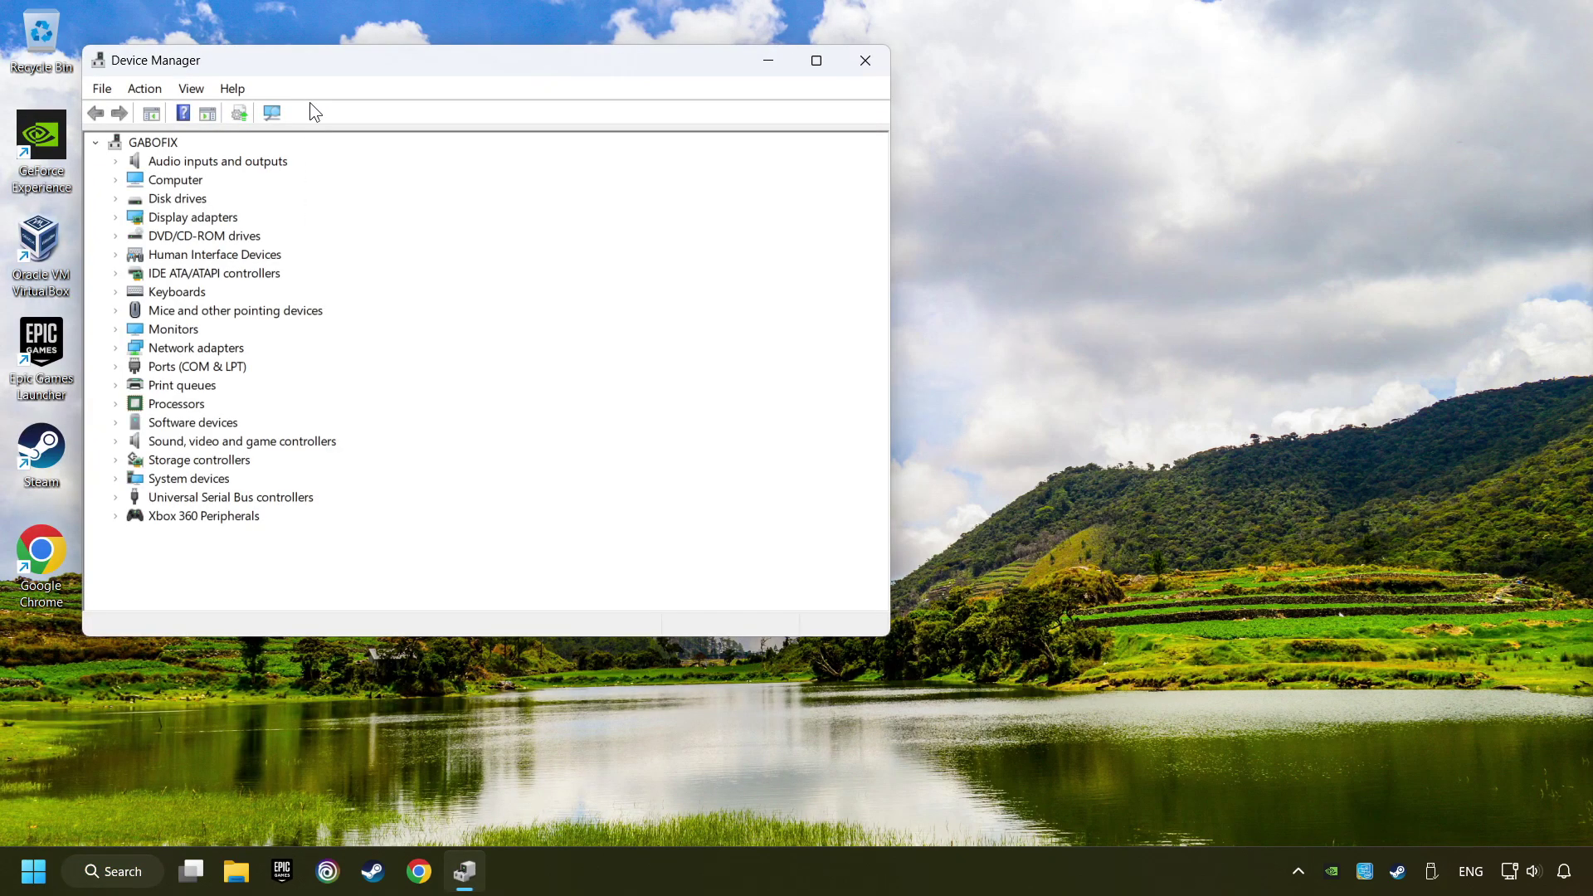
pyautogui.moveTo(314, 64)
pyautogui.mouseDown()
pyautogui.moveTo(514, 171)
pyautogui.moveTo(584, 171)
pyautogui.mouseUp()
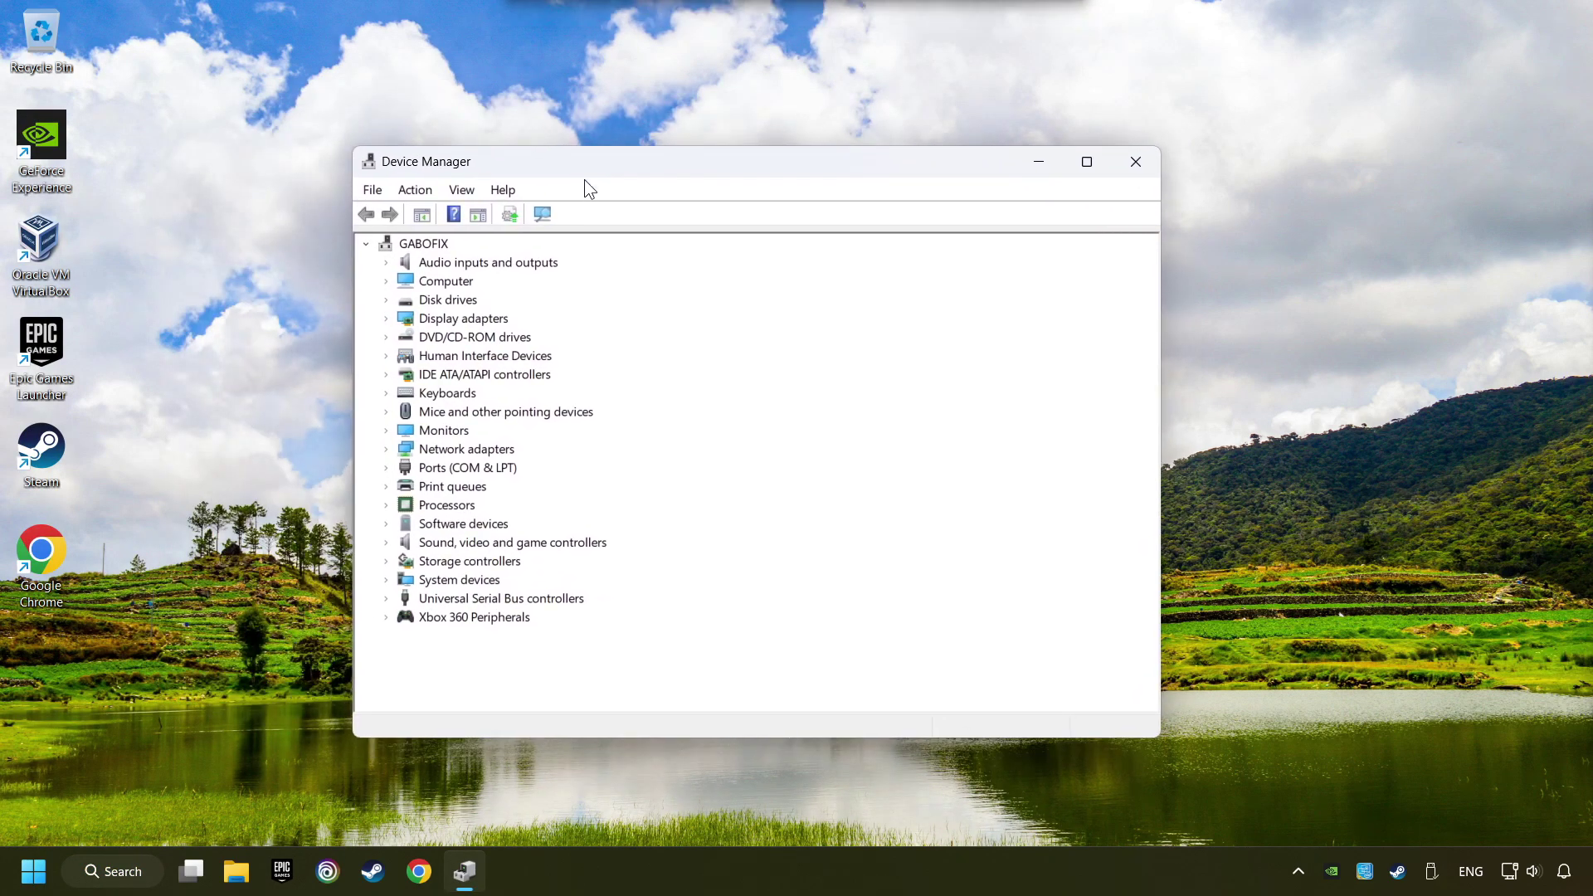
pyautogui.click(401, 619)
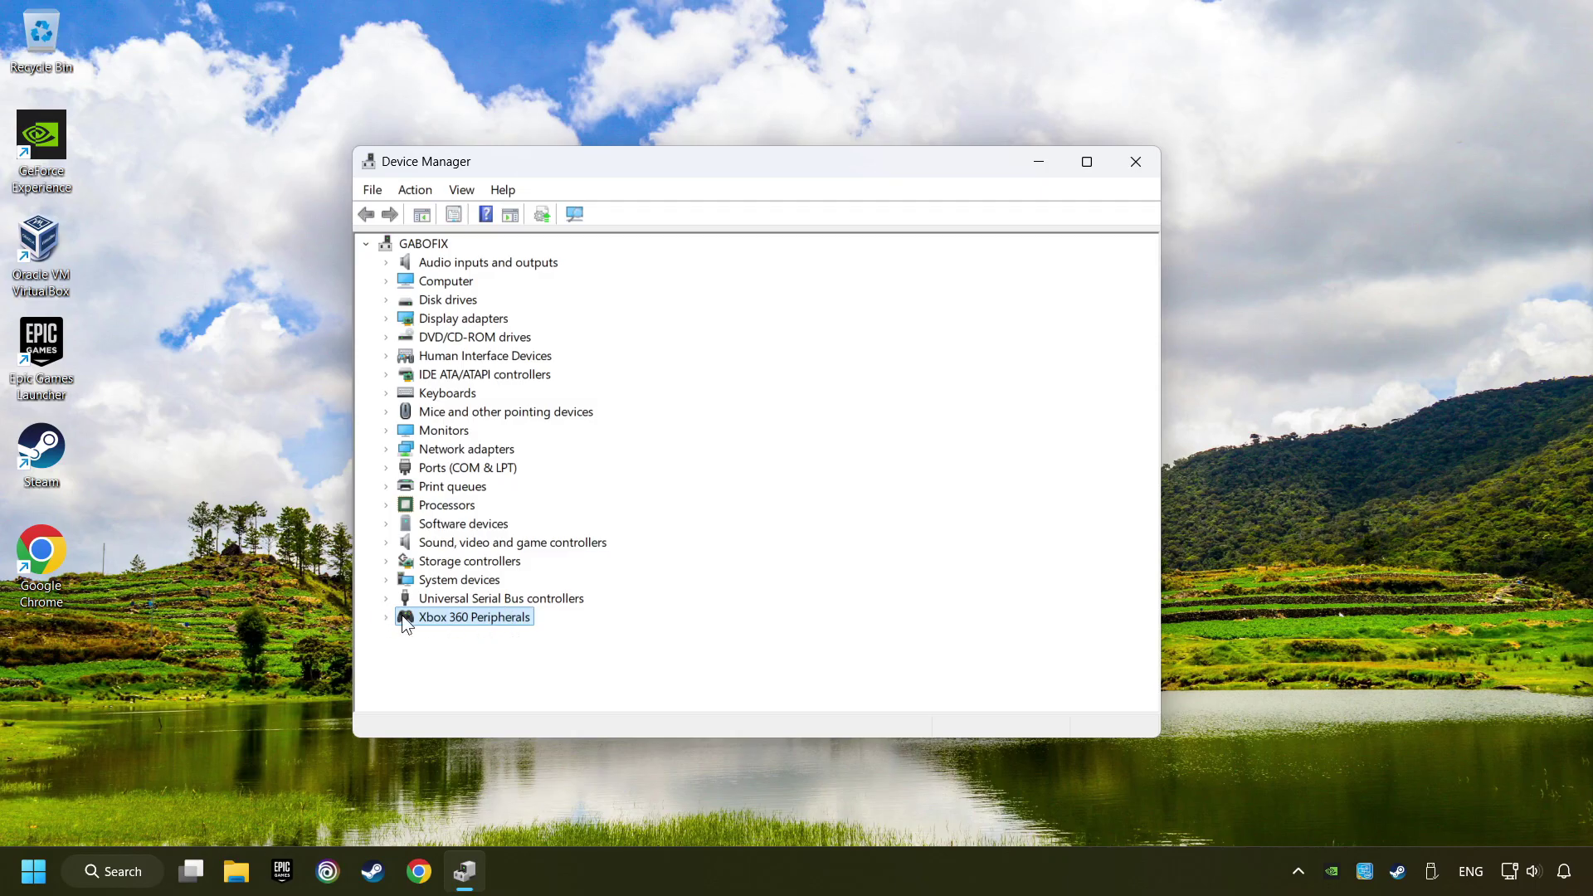
pyautogui.click(386, 619)
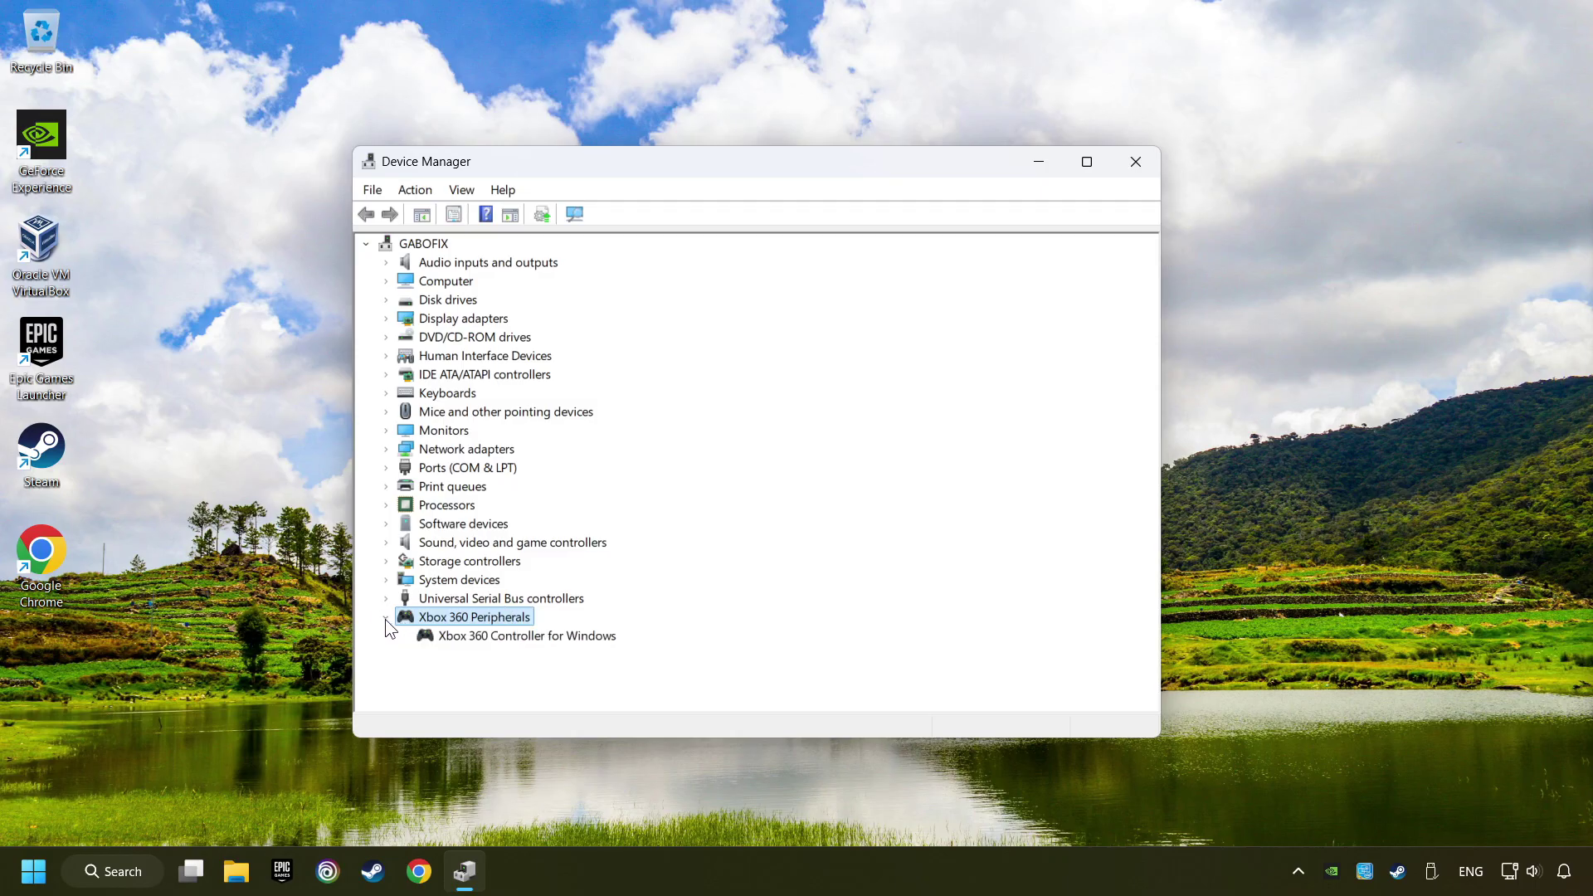
# Step: Disable the Xbox 360 Controller for Windows, confirming and answering the restart prompt
pyautogui.click(605, 640)
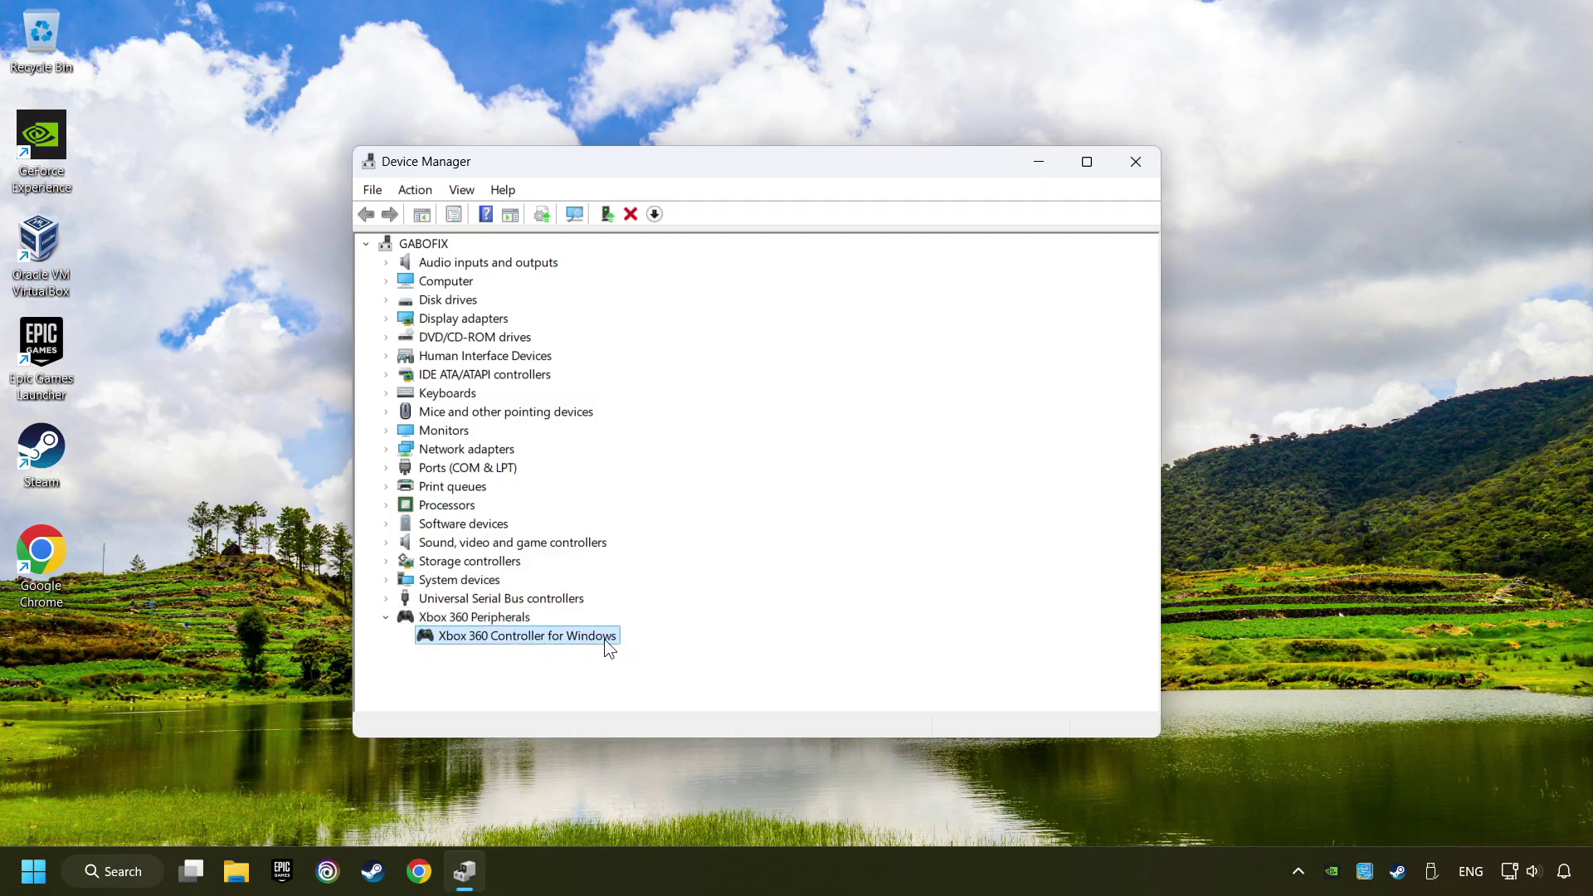
pyautogui.rightClick(554, 635)
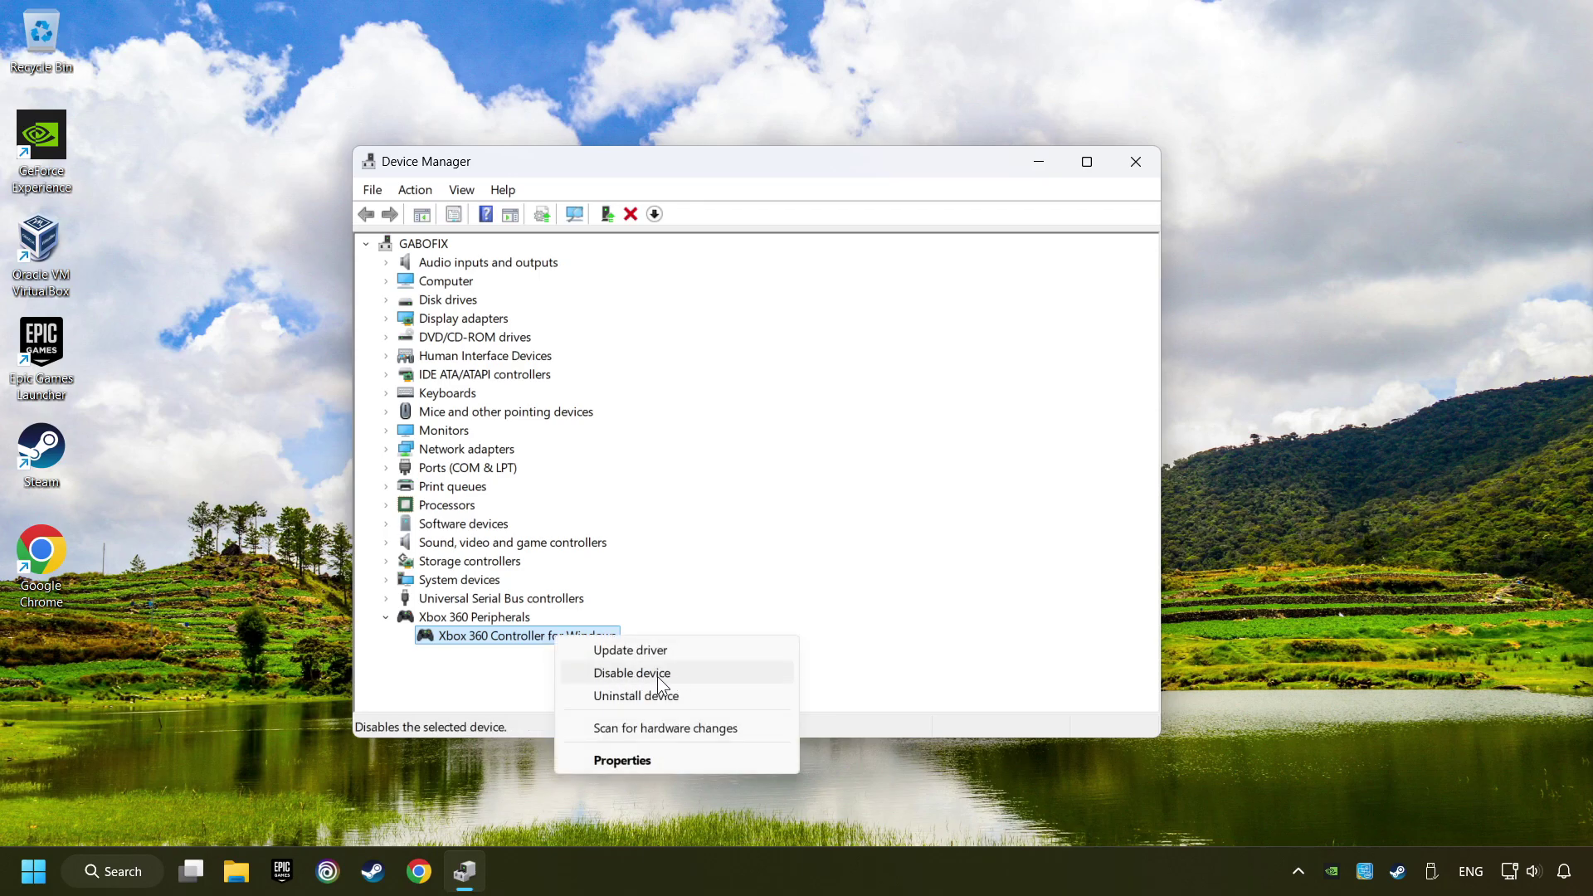
pyautogui.click(691, 674)
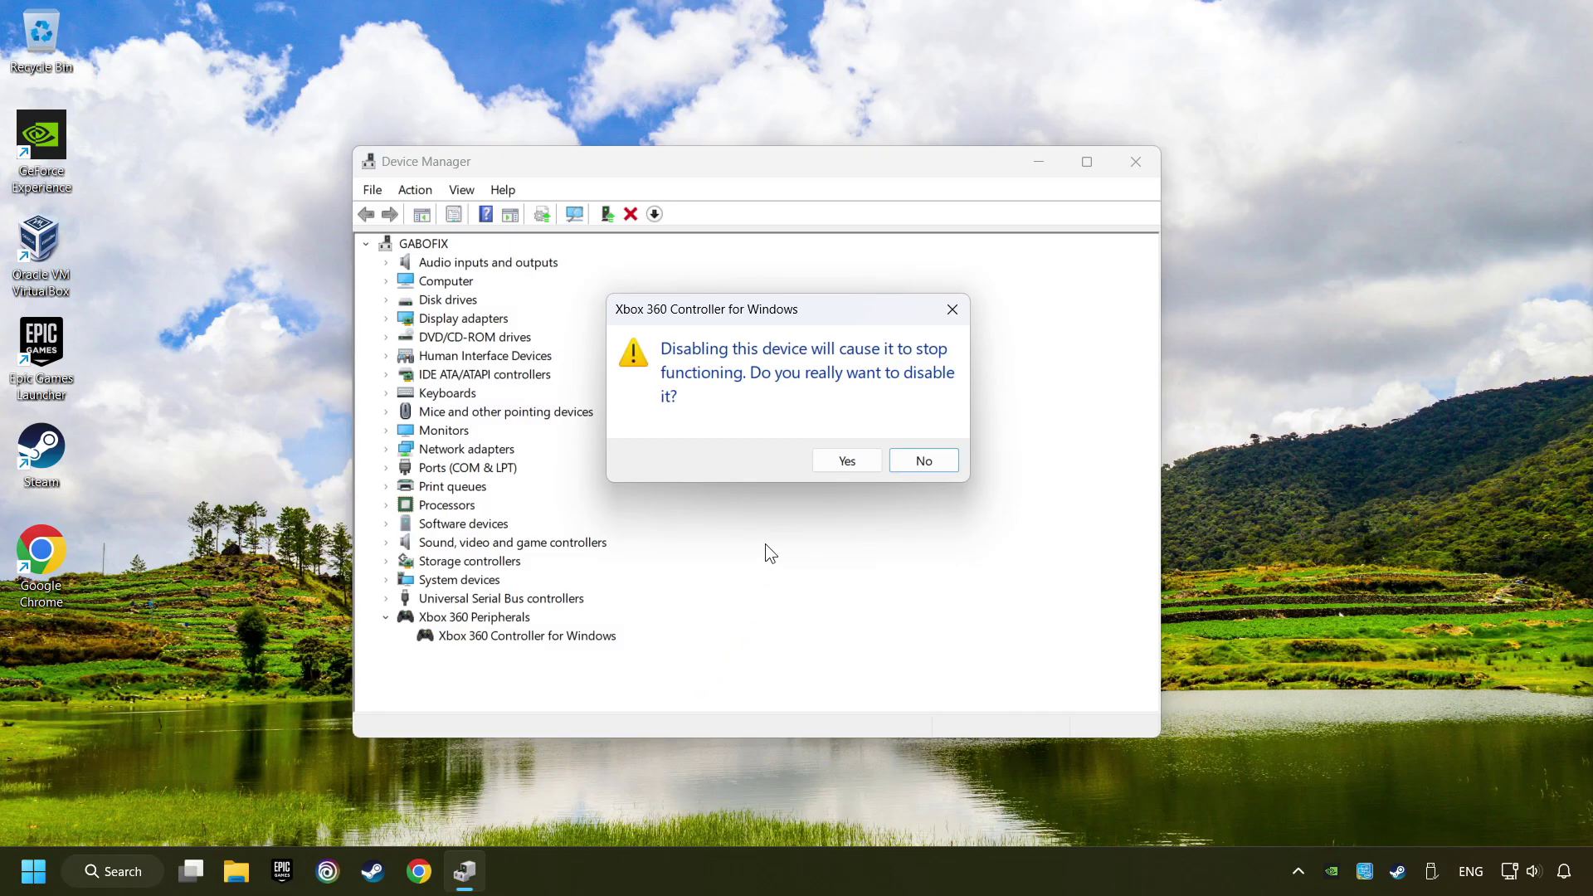
pyautogui.click(848, 460)
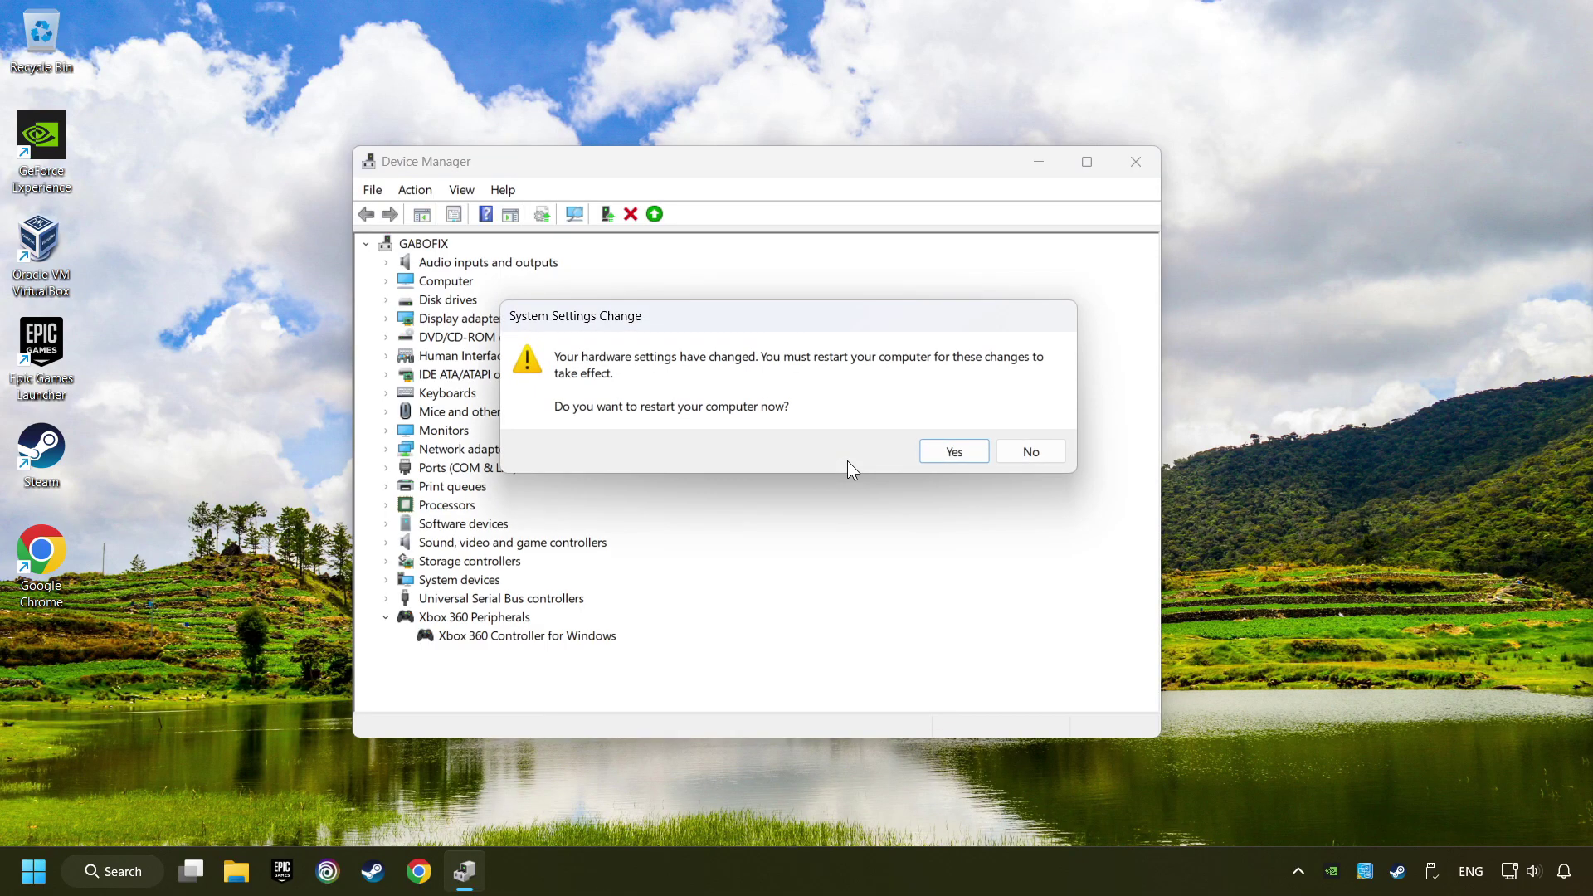
pyautogui.click(954, 452)
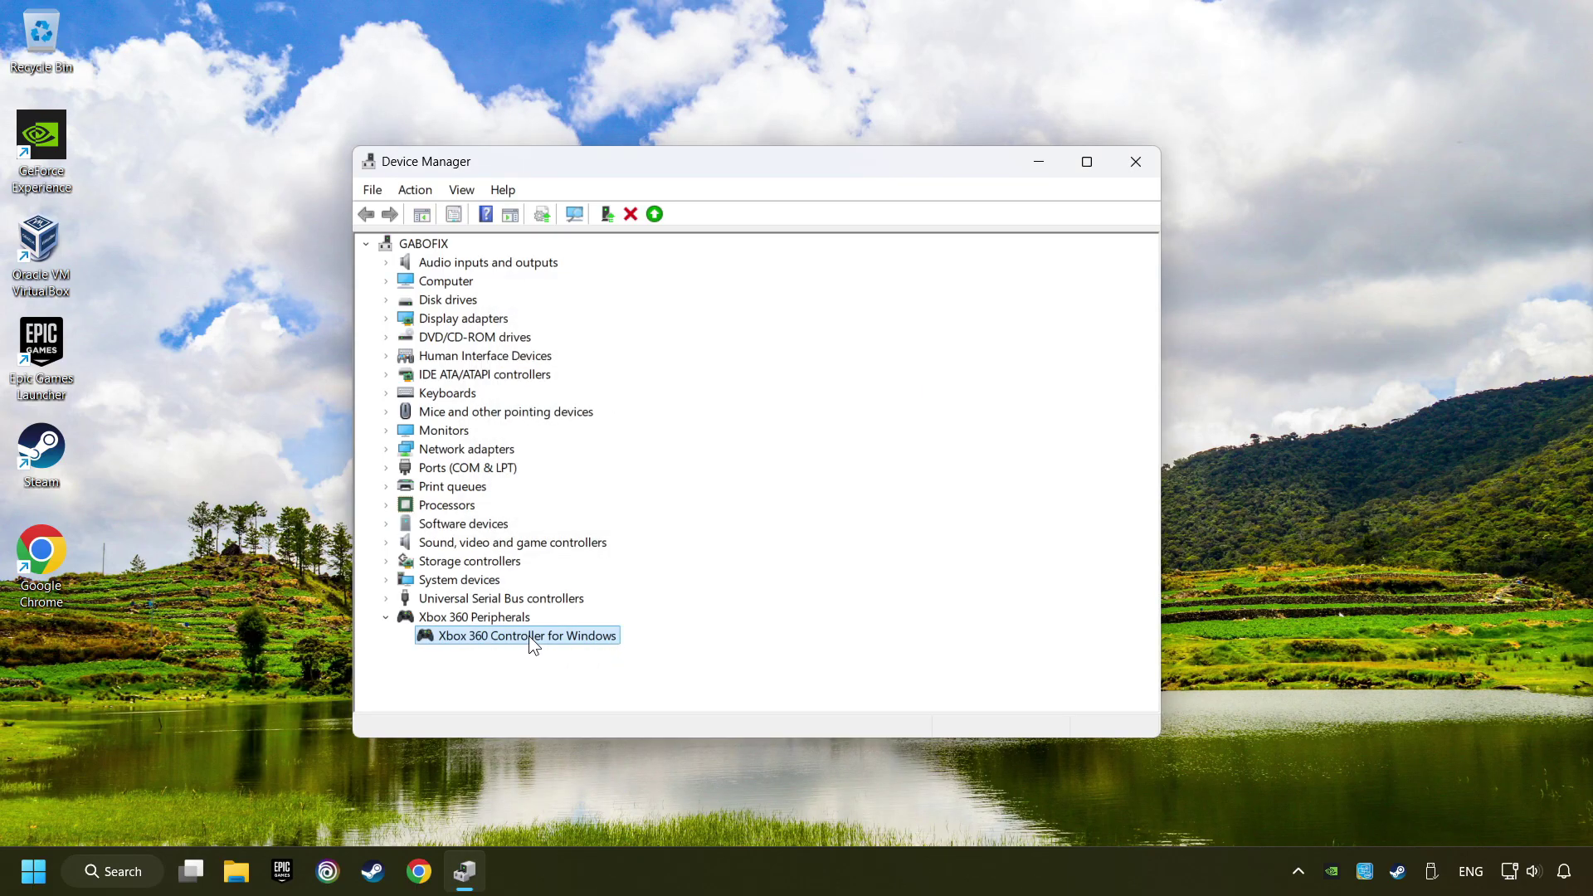
# Step: Enable the Xbox 360 Controller for Windows again from its context menu
pyautogui.rightClick(561, 639)
pyautogui.rightClick(555, 638)
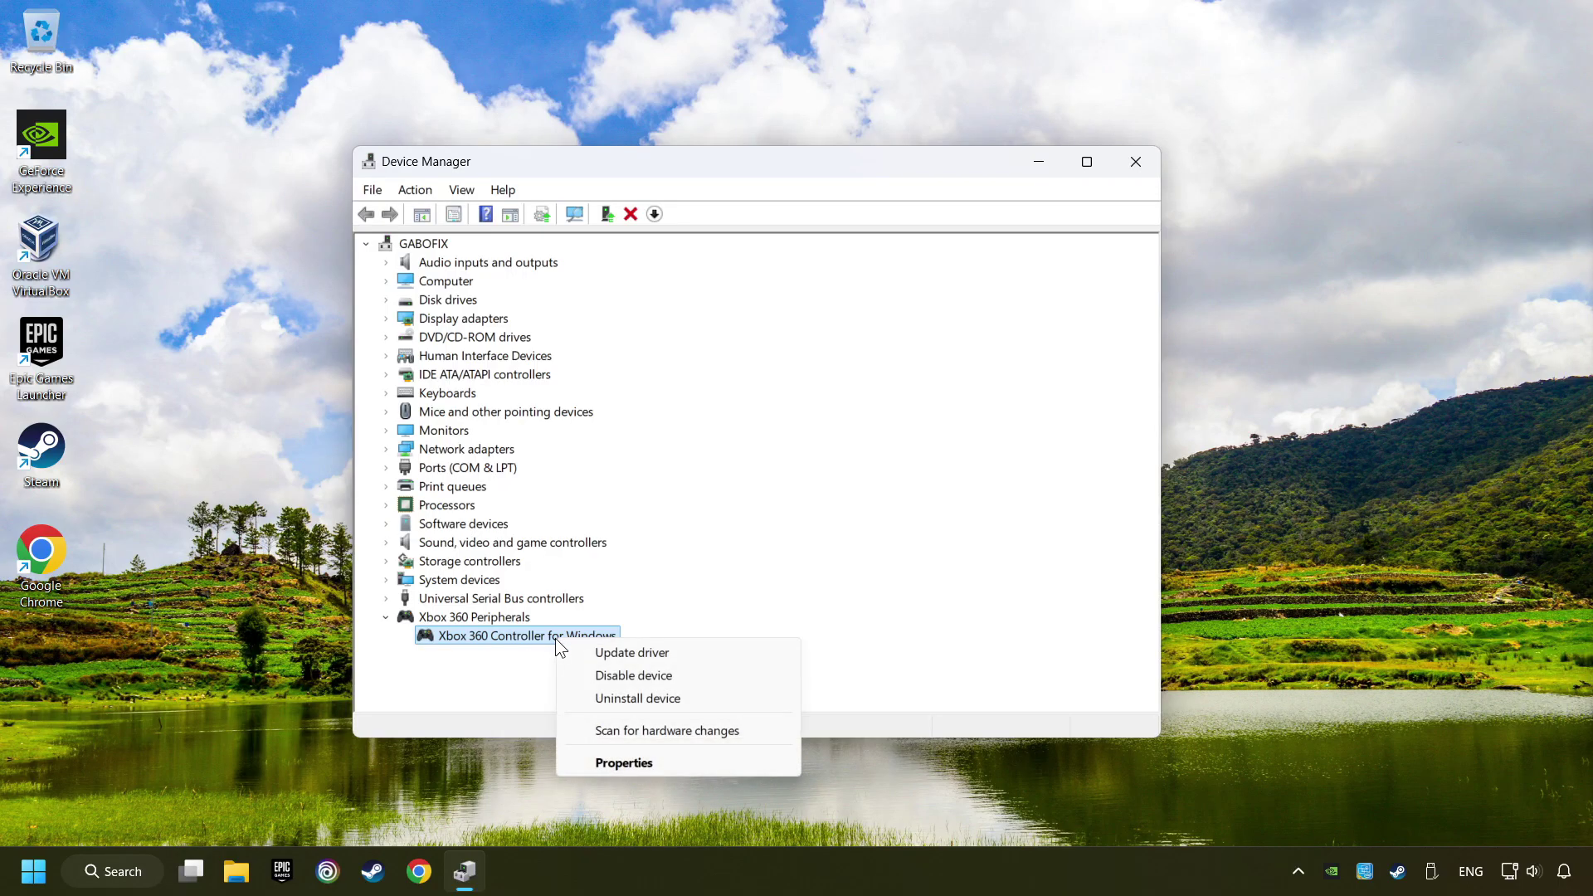
# Step: Reinstall the Xbox 360 Controller for Windows driver by picking it from the compatible driver list
pyautogui.click(711, 656)
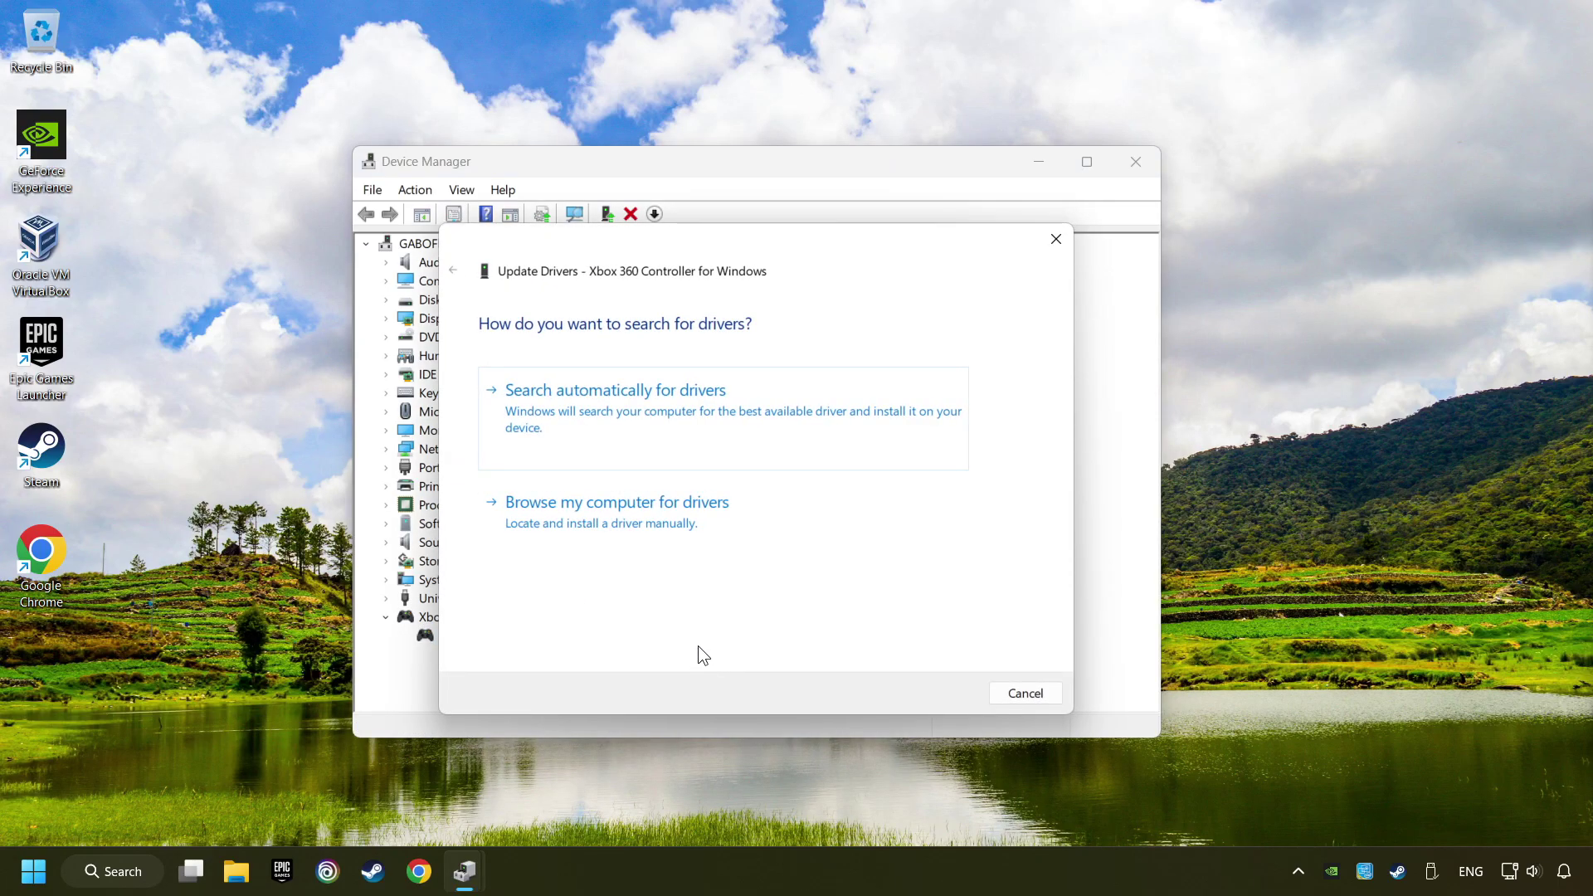
pyautogui.click(622, 528)
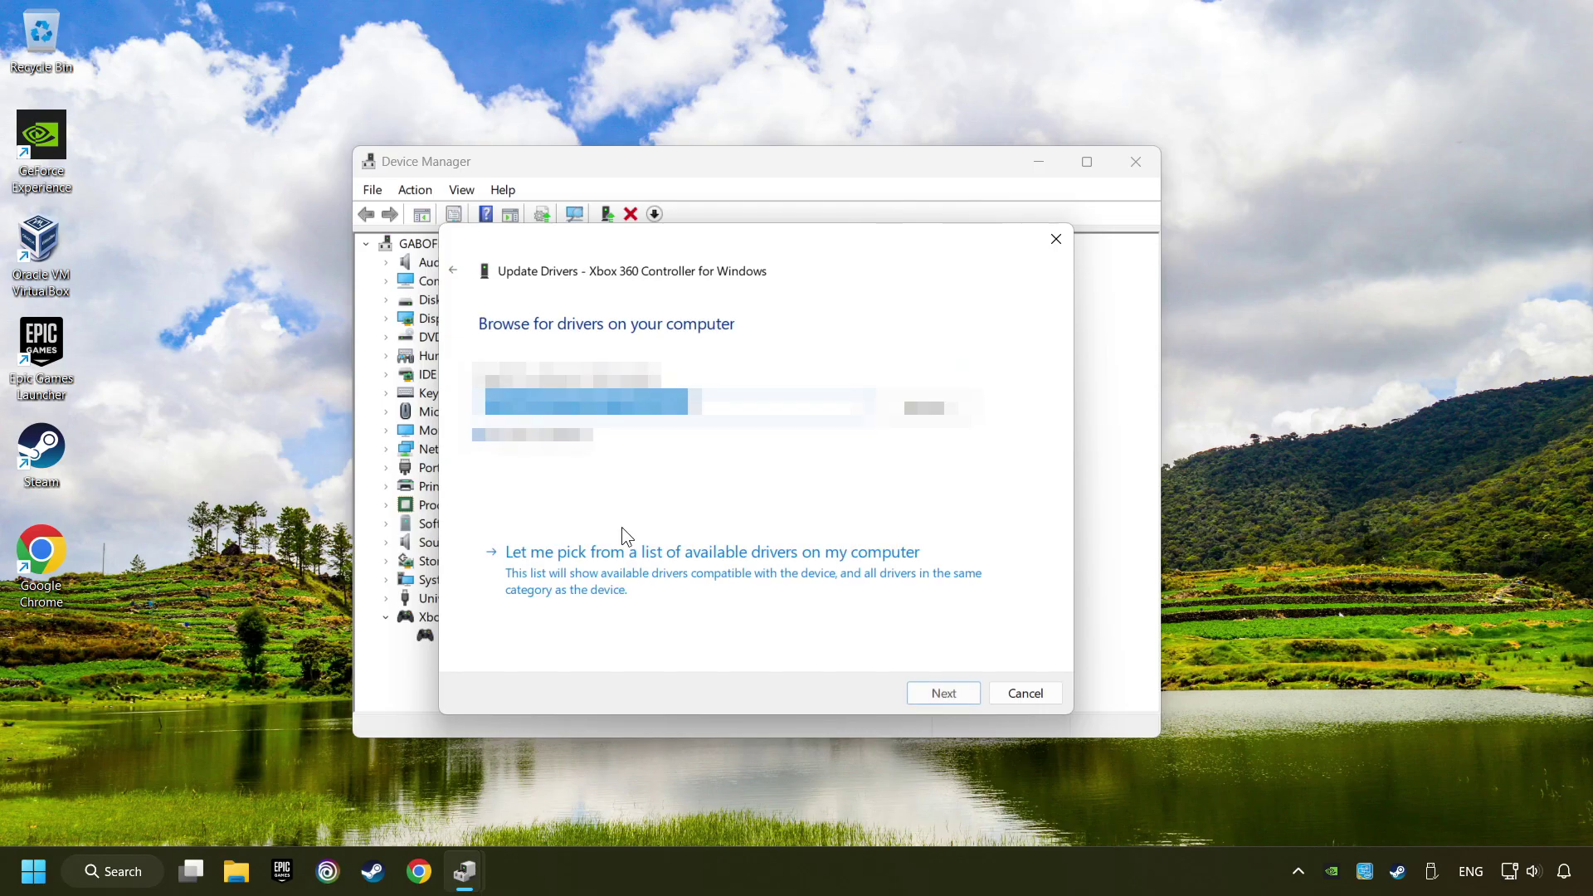
pyautogui.click(734, 566)
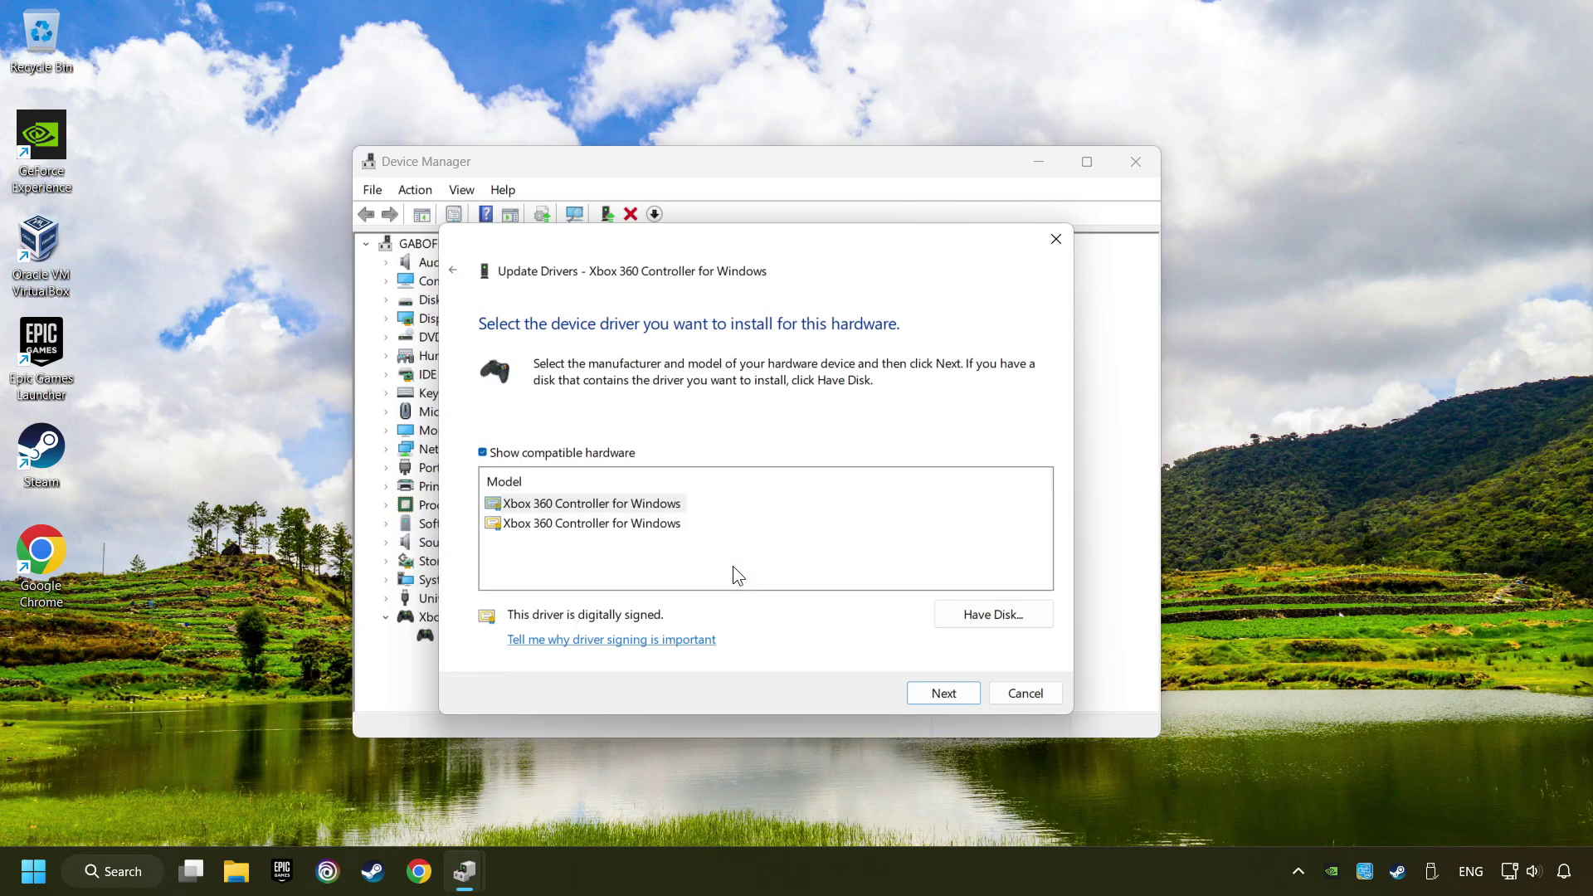
pyautogui.click(522, 510)
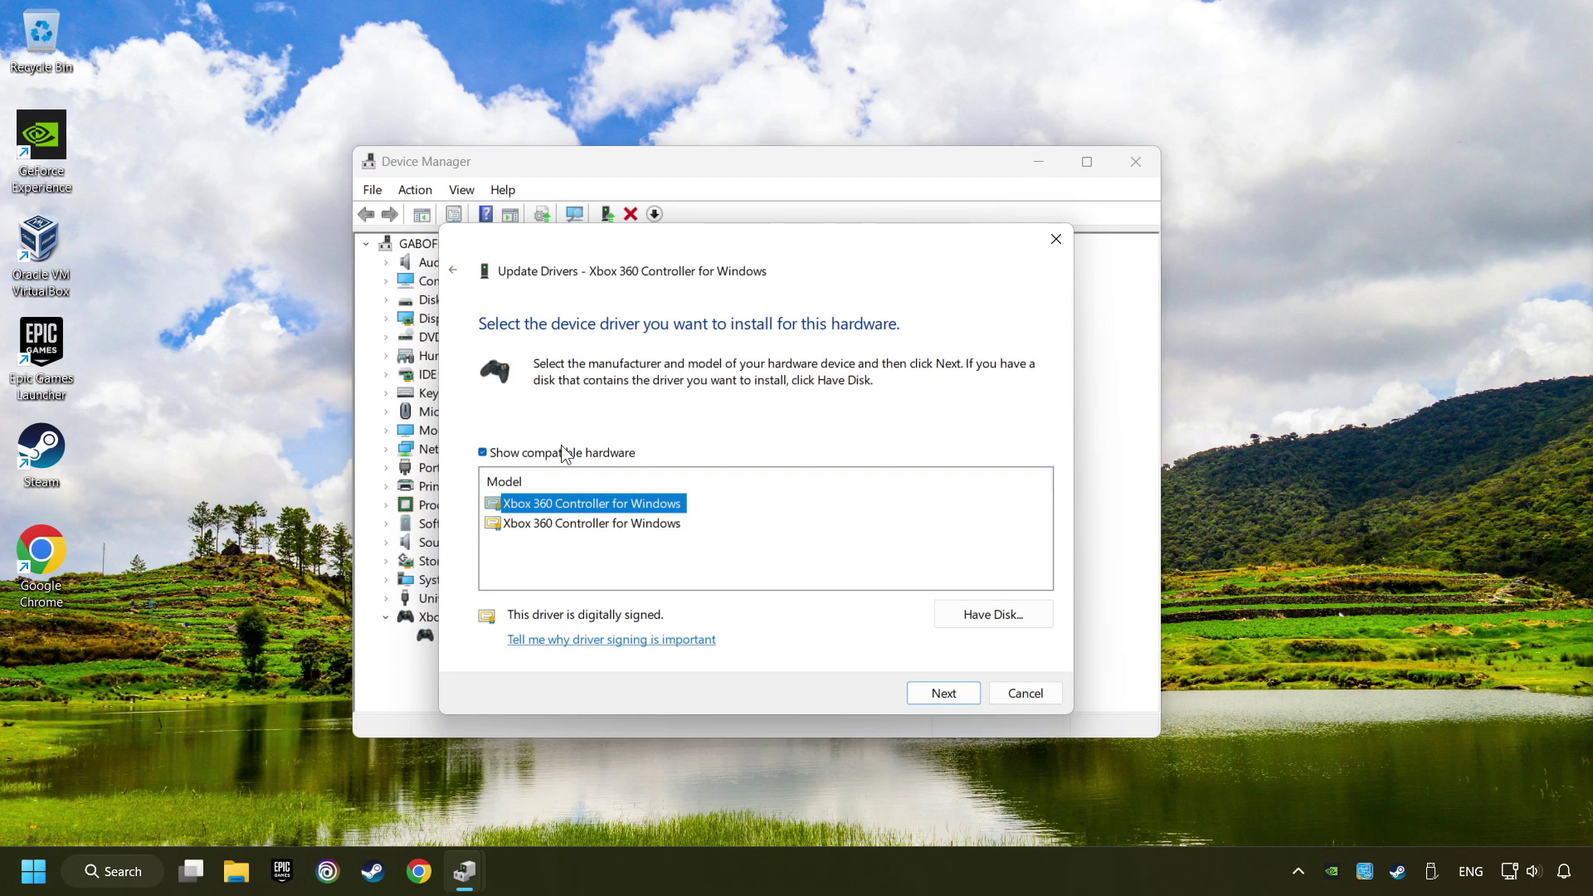
pyautogui.click(946, 693)
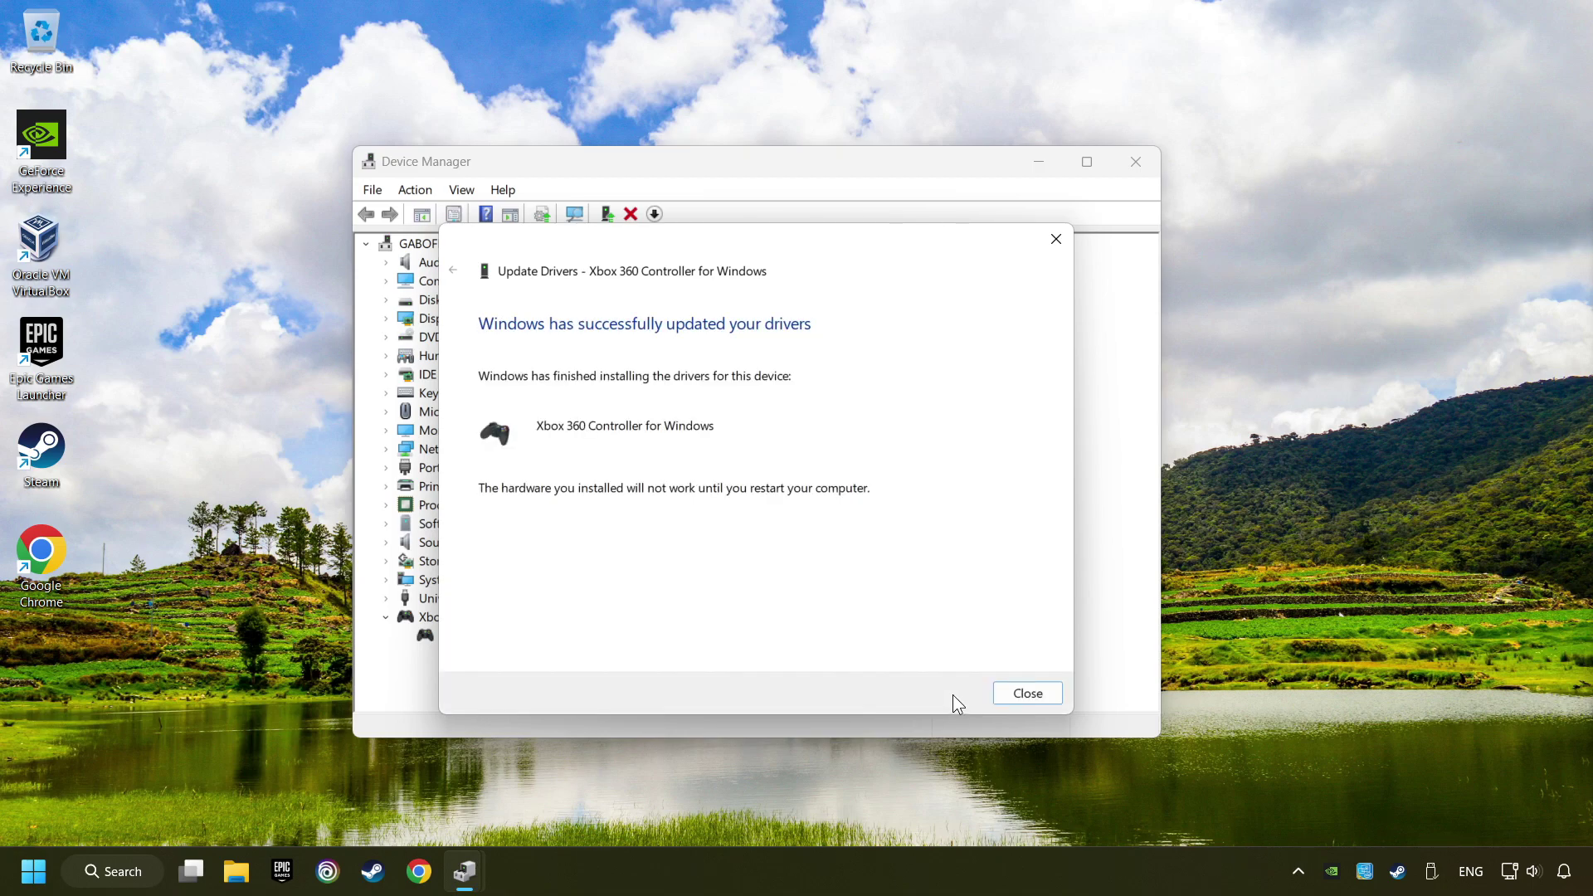
pyautogui.click(1043, 705)
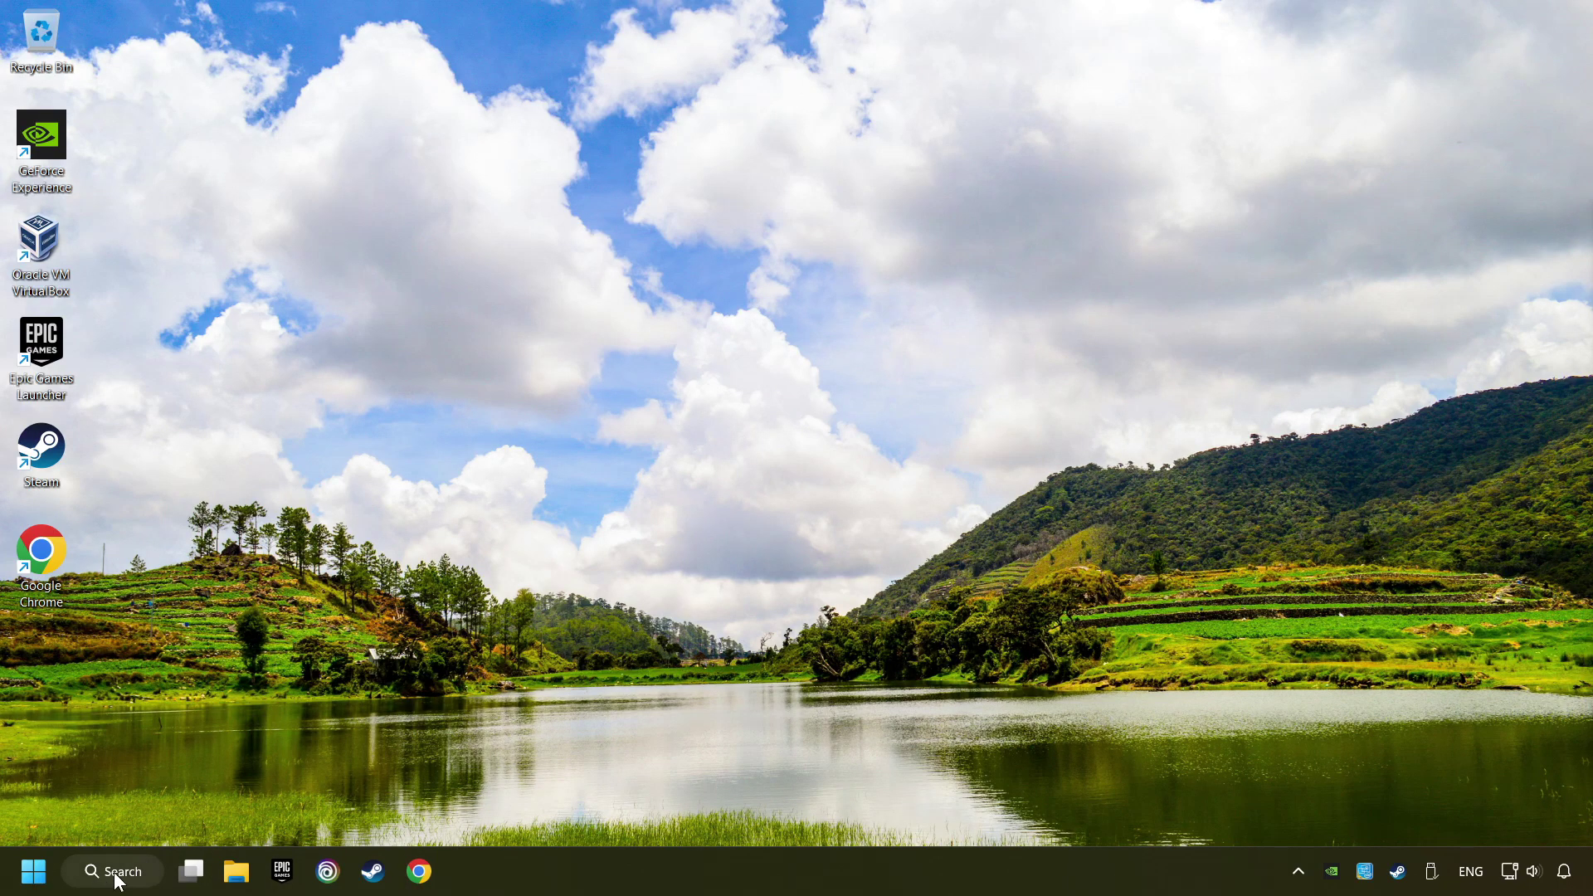
# Step: Search Windows for 'device manager' again
pyautogui.click(116, 873)
pyautogui.write('de')
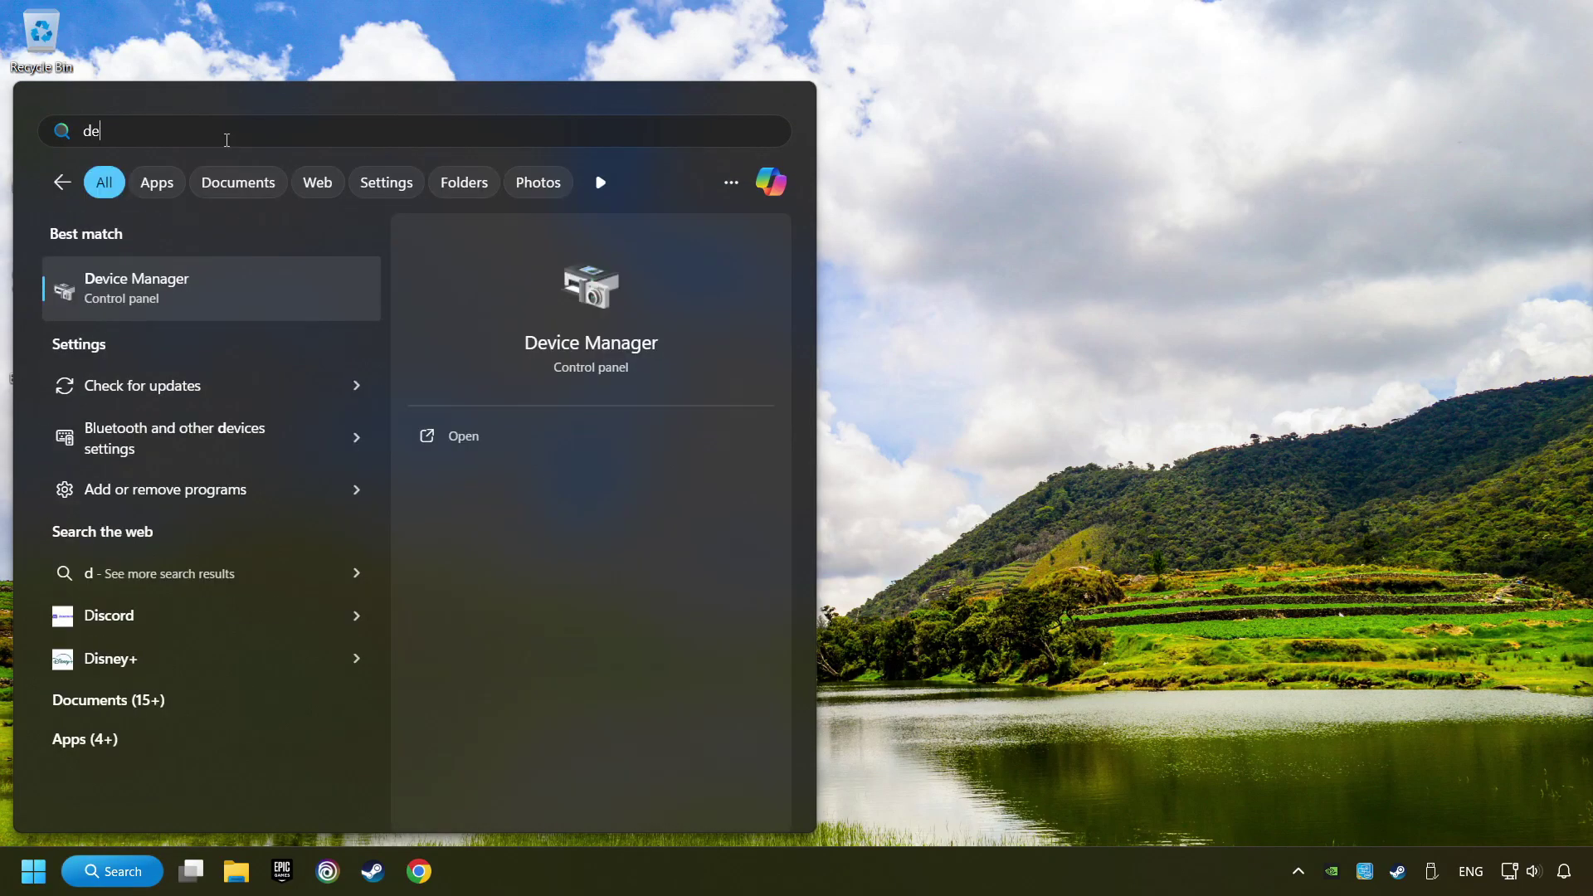
pyautogui.write('vice manager')
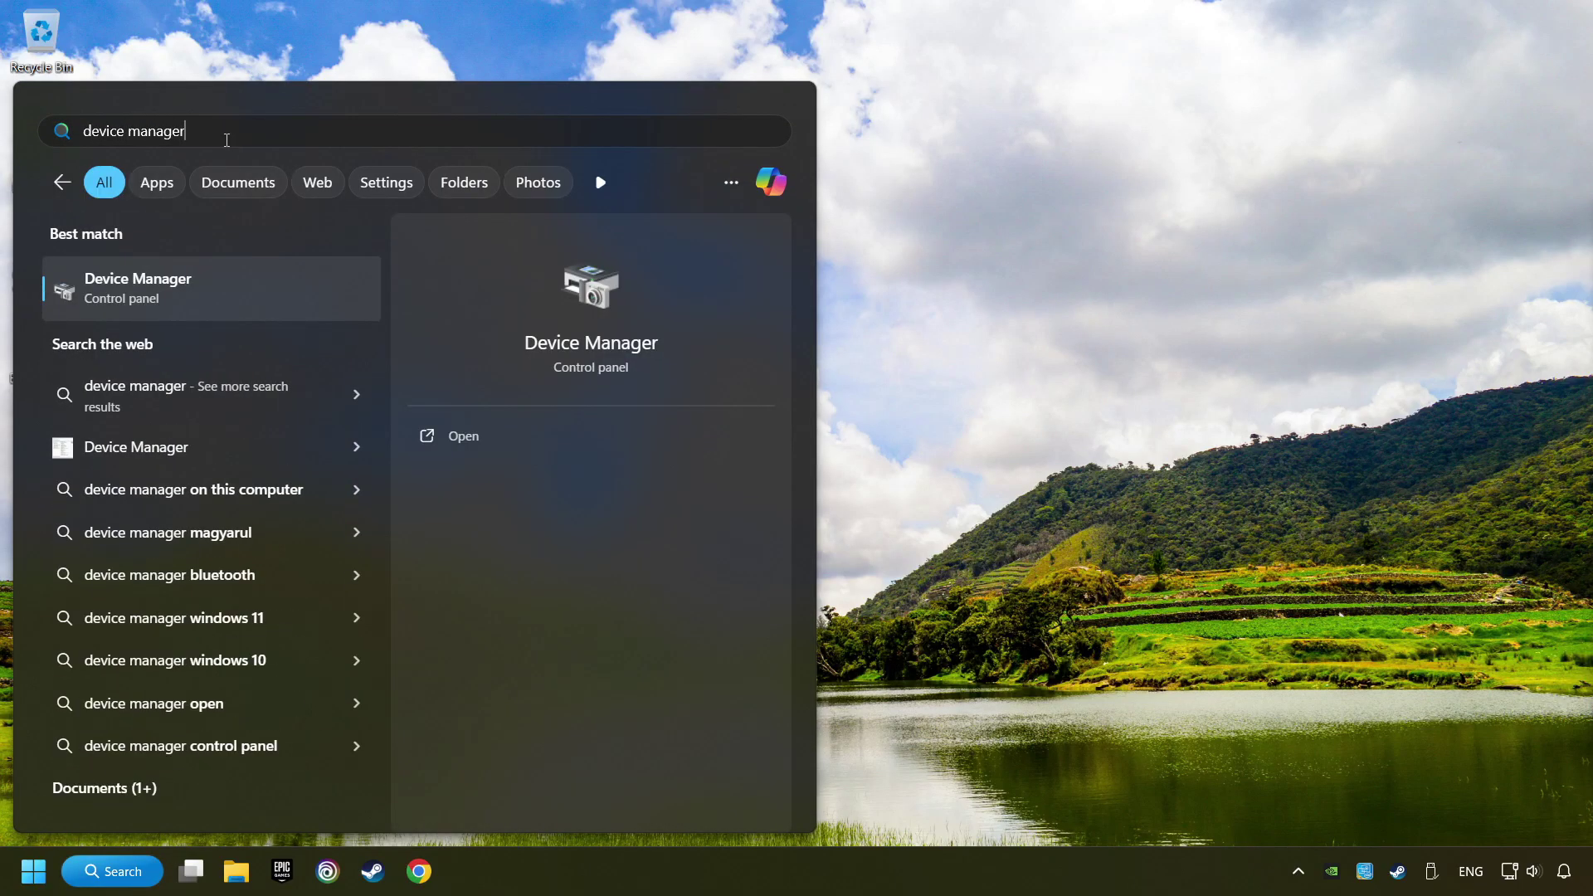
# Step: Reopen Device Manager, expand Universal Serial Bus controllers, and right-click the first Generic USB Hub
pyautogui.click(320, 289)
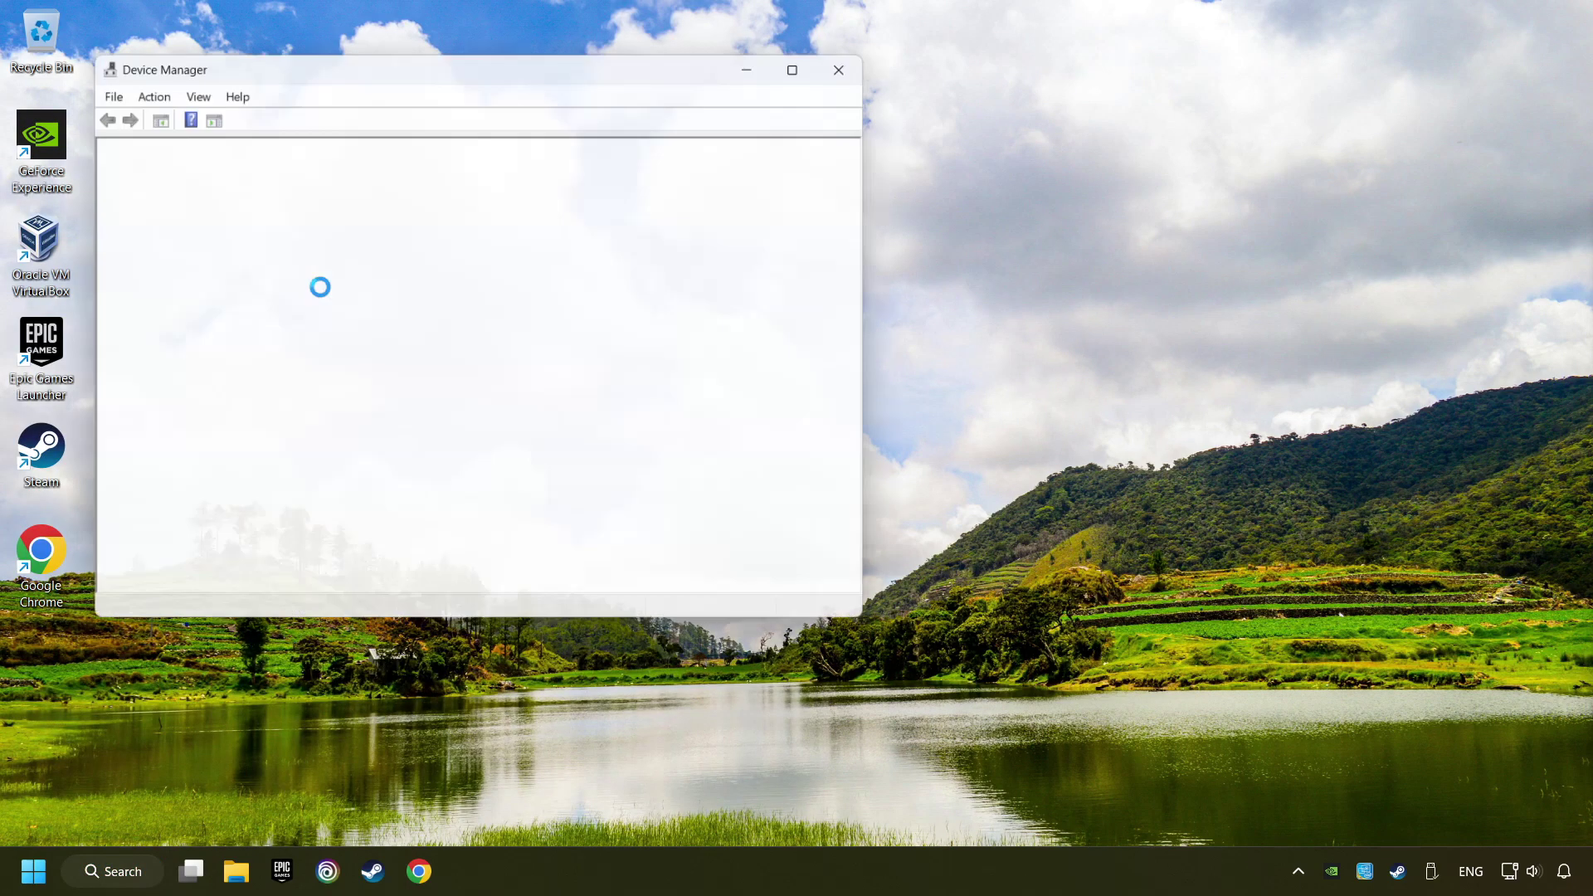
pyautogui.moveTo(364, 68); pyautogui.dragTo(645, 160)
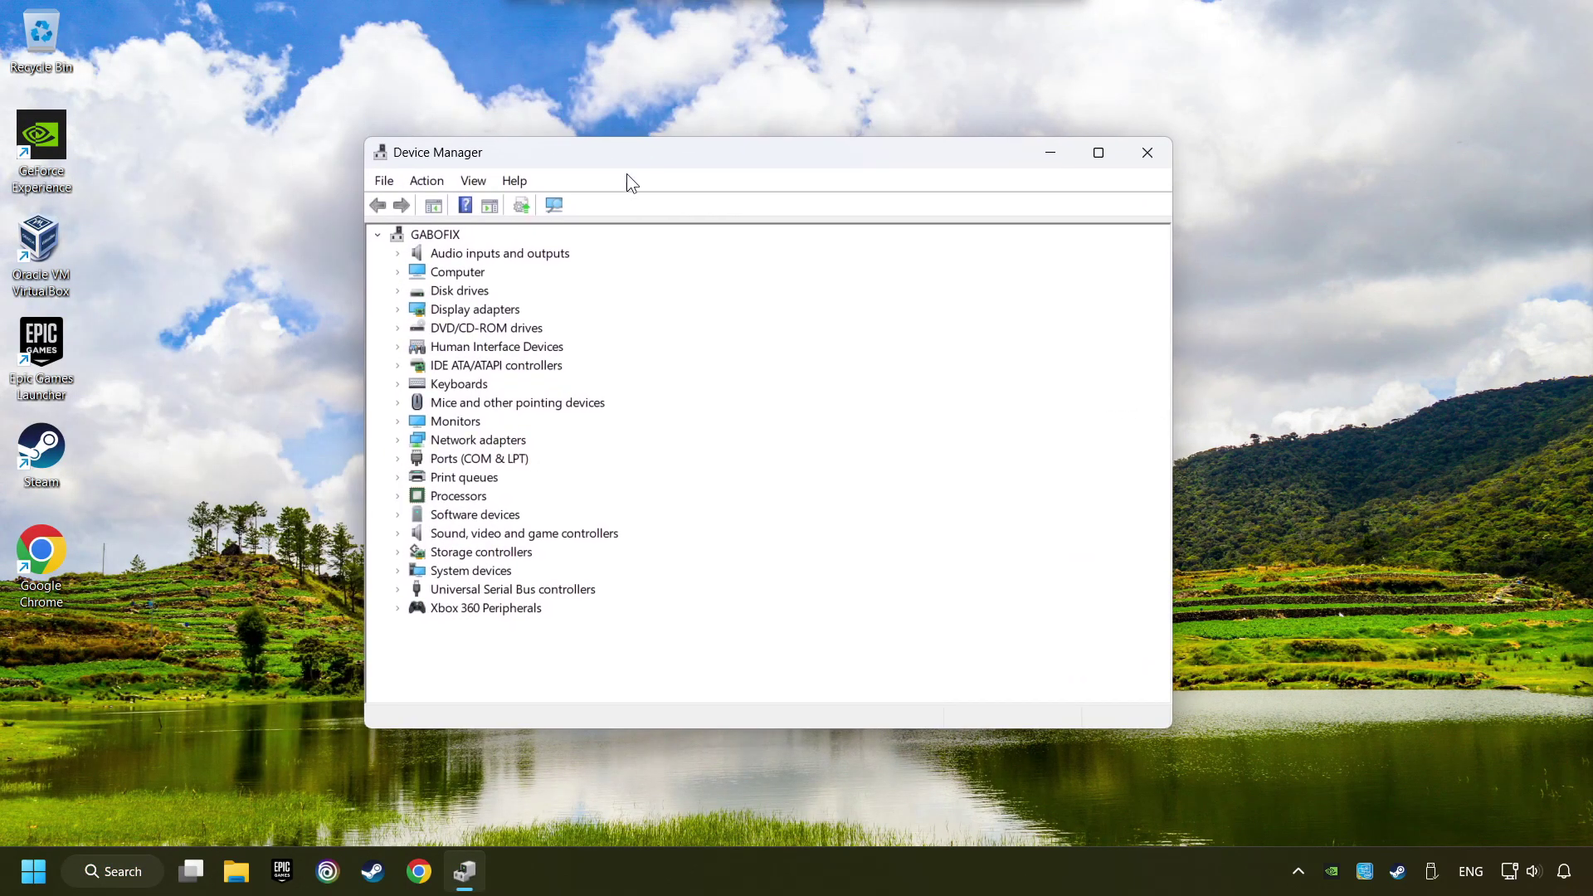
pyautogui.click(431, 590)
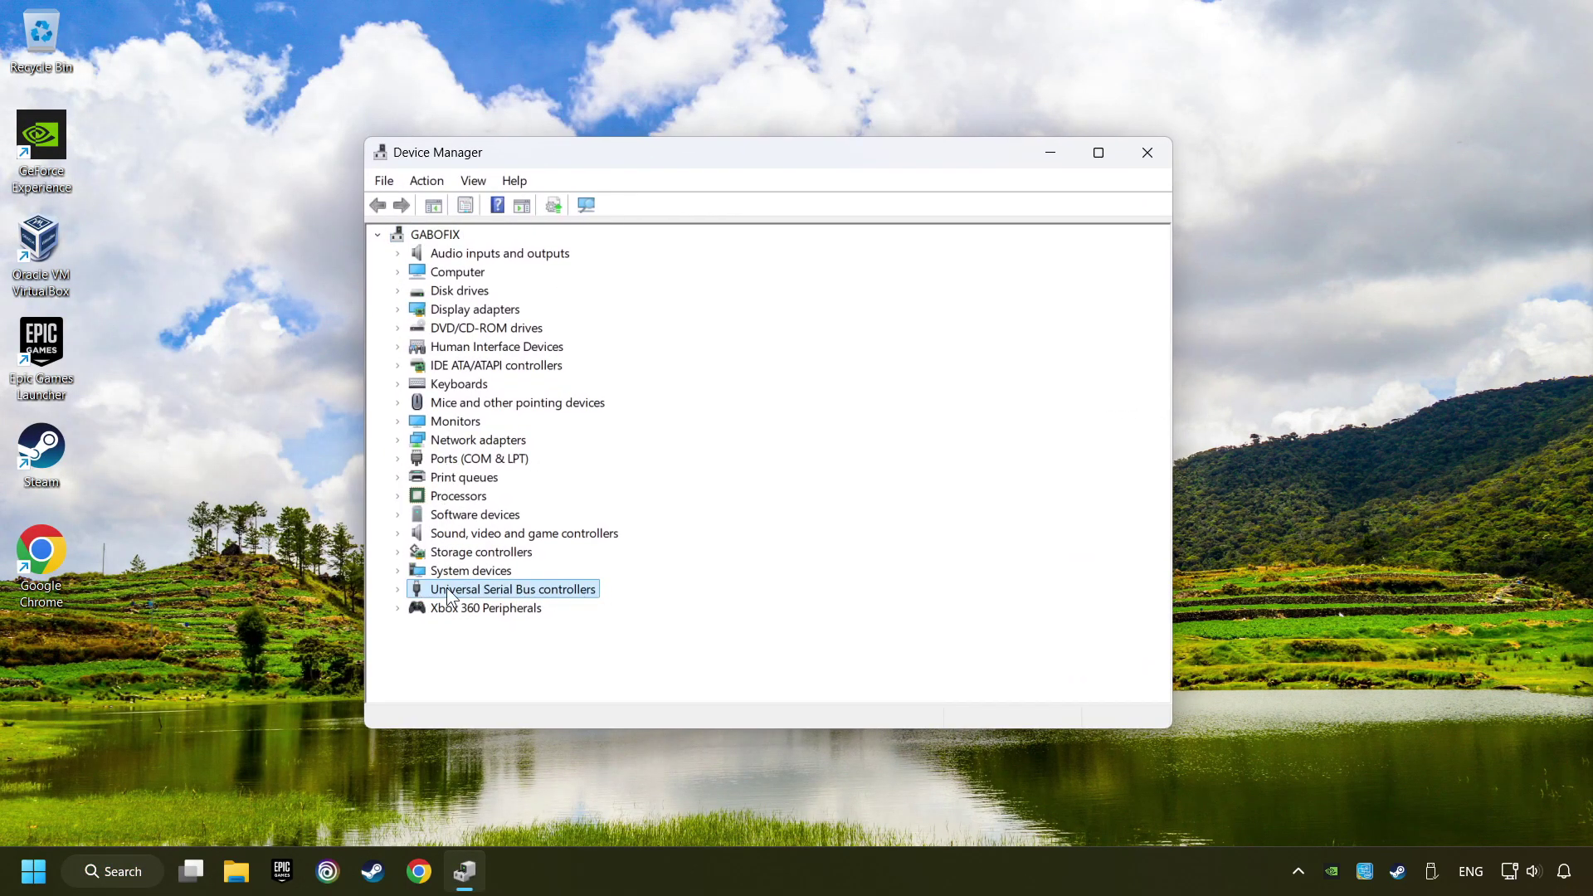
pyautogui.click(396, 591)
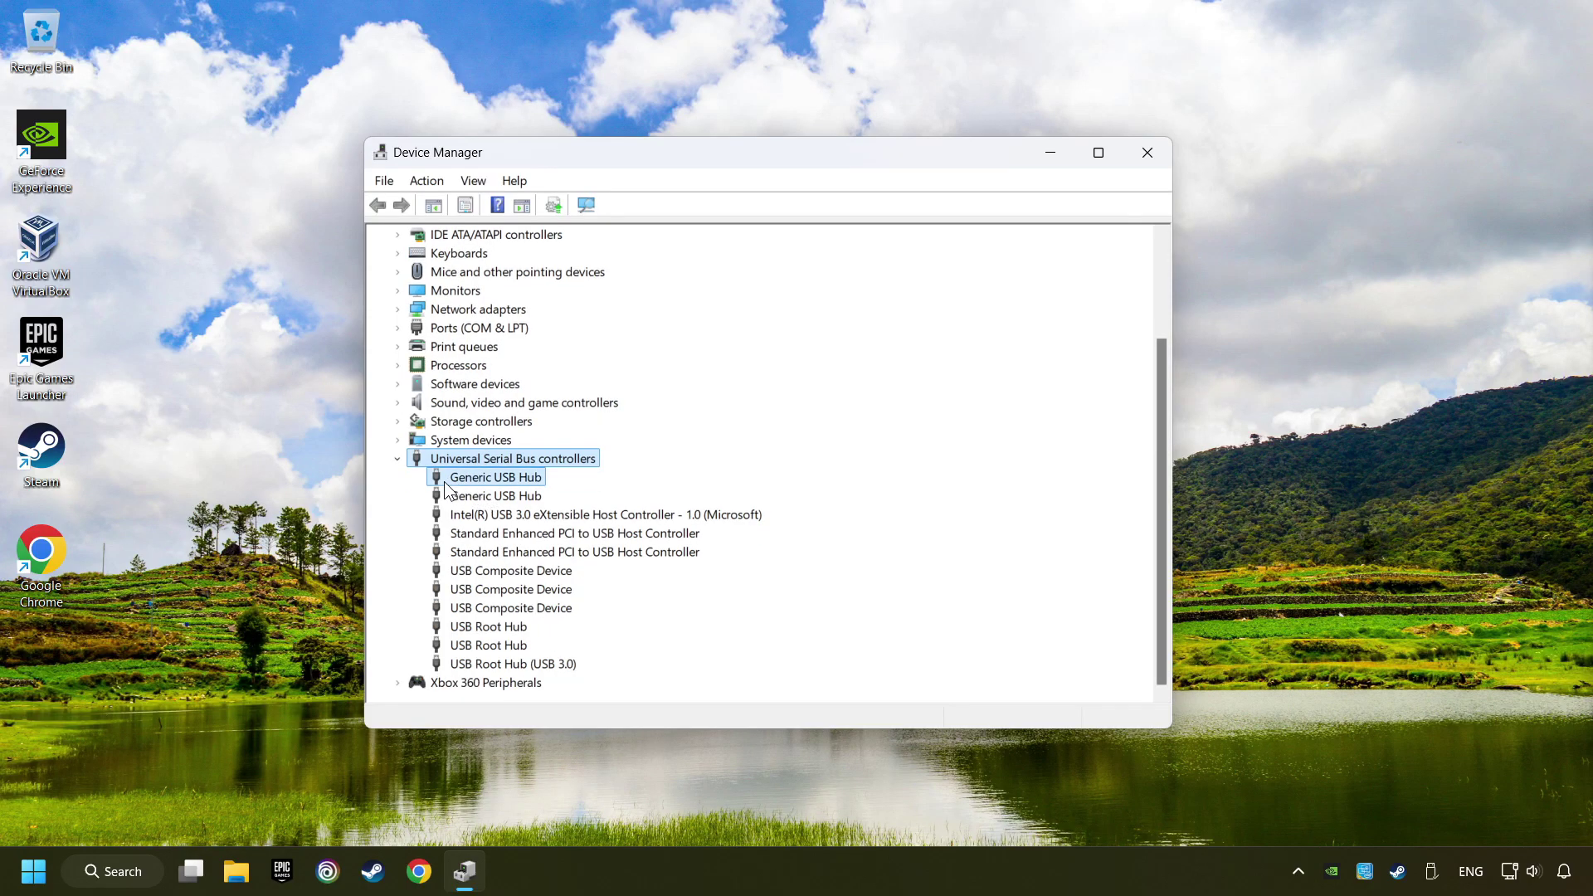
pyautogui.click(454, 481)
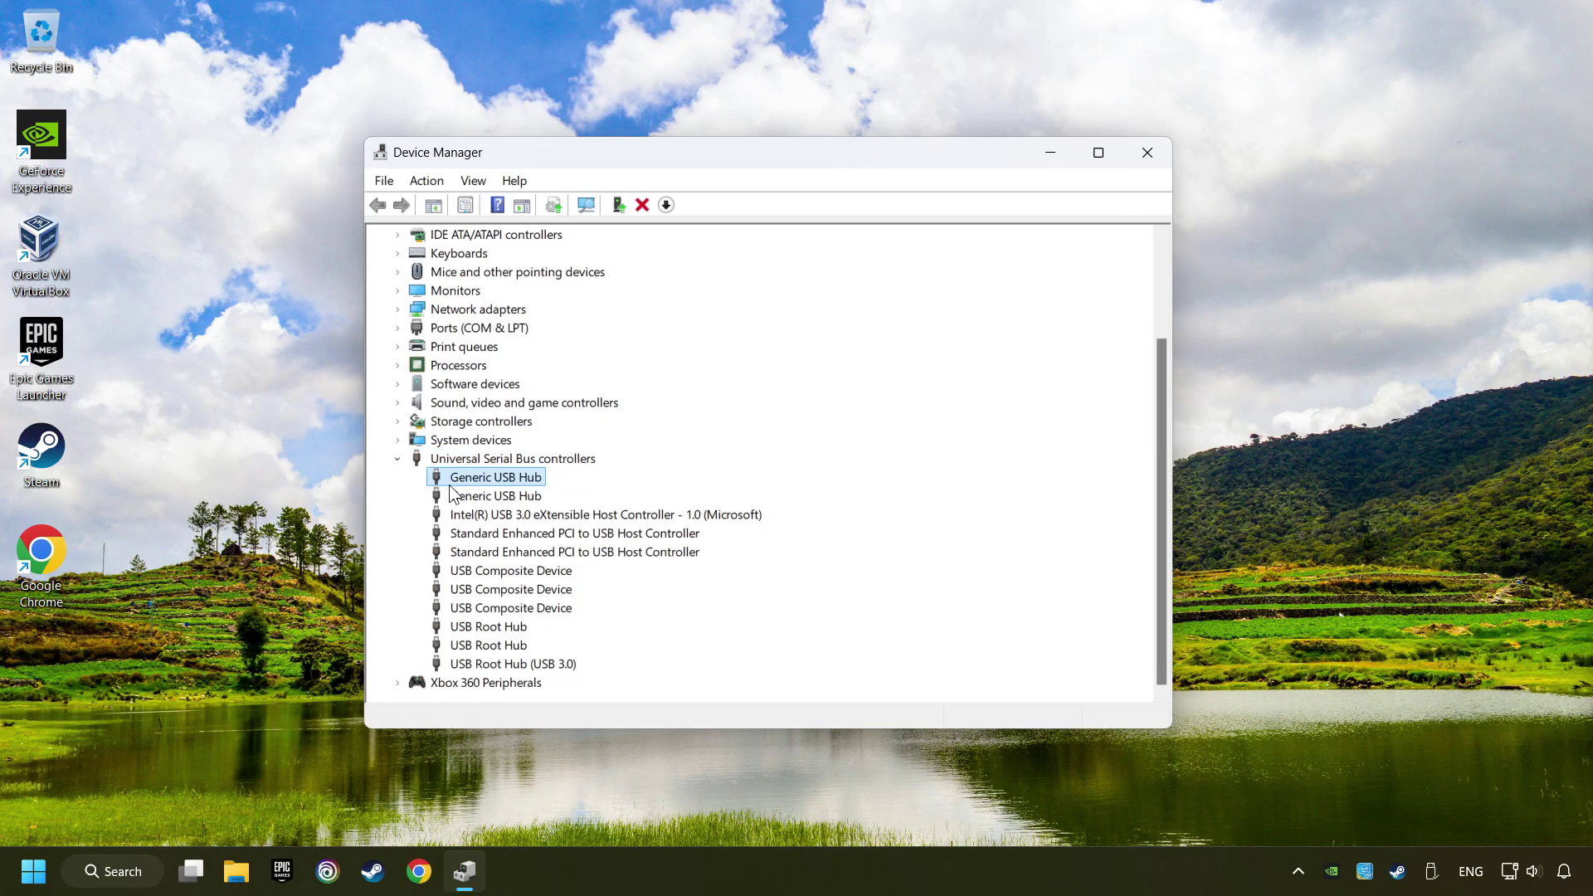
pyautogui.rightClick(543, 478)
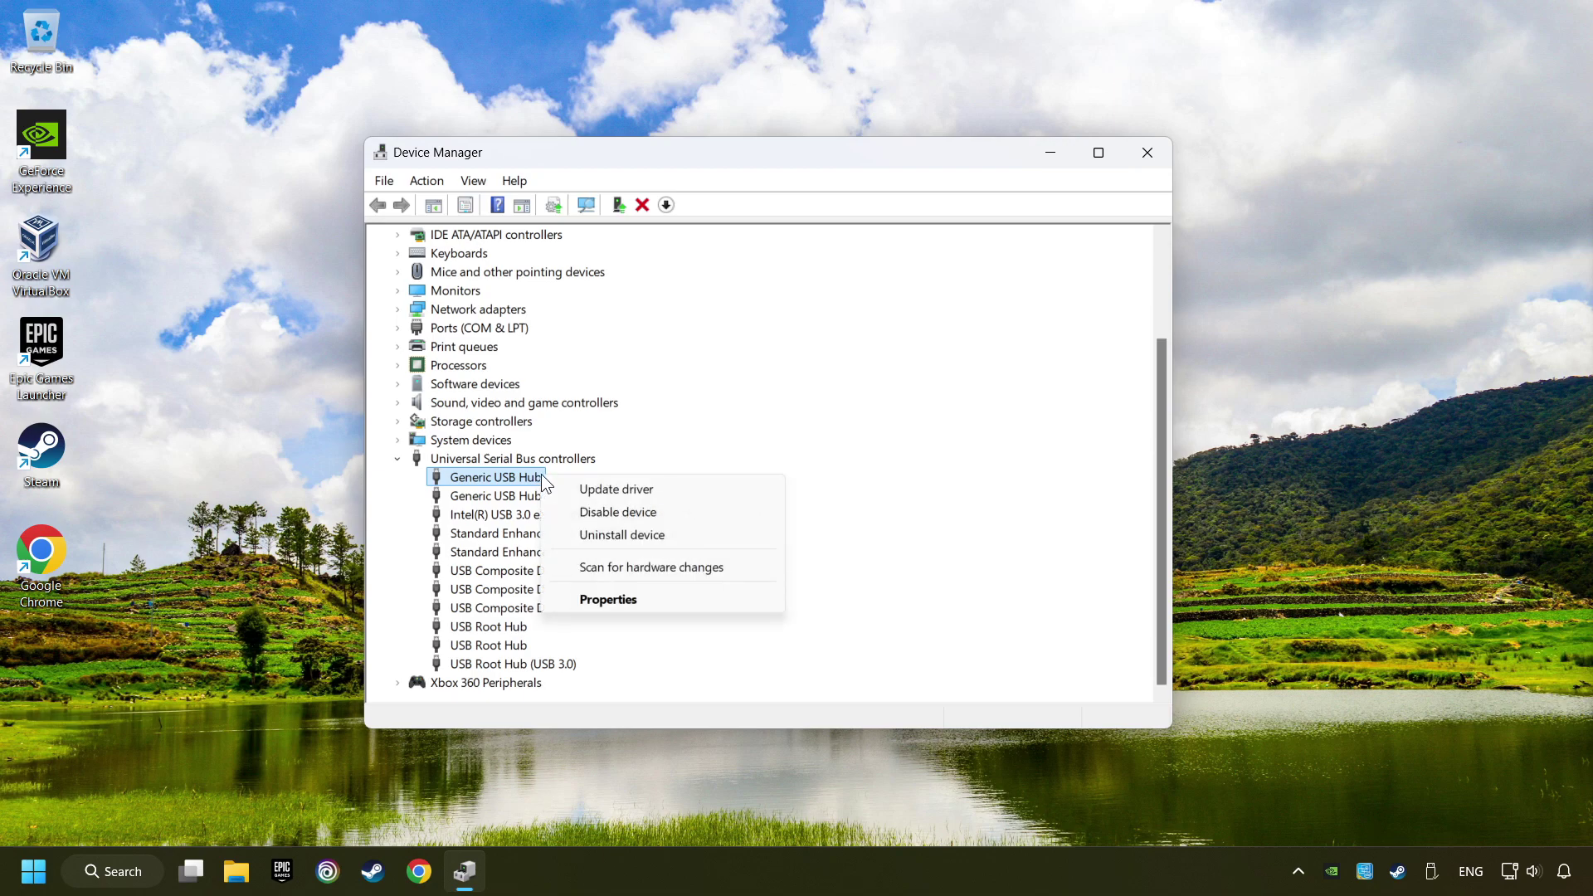
# Step: Uncheck 'Allow the computer to turn off this device to save power' for the hub, then close Device Manager
pyautogui.click(639, 601)
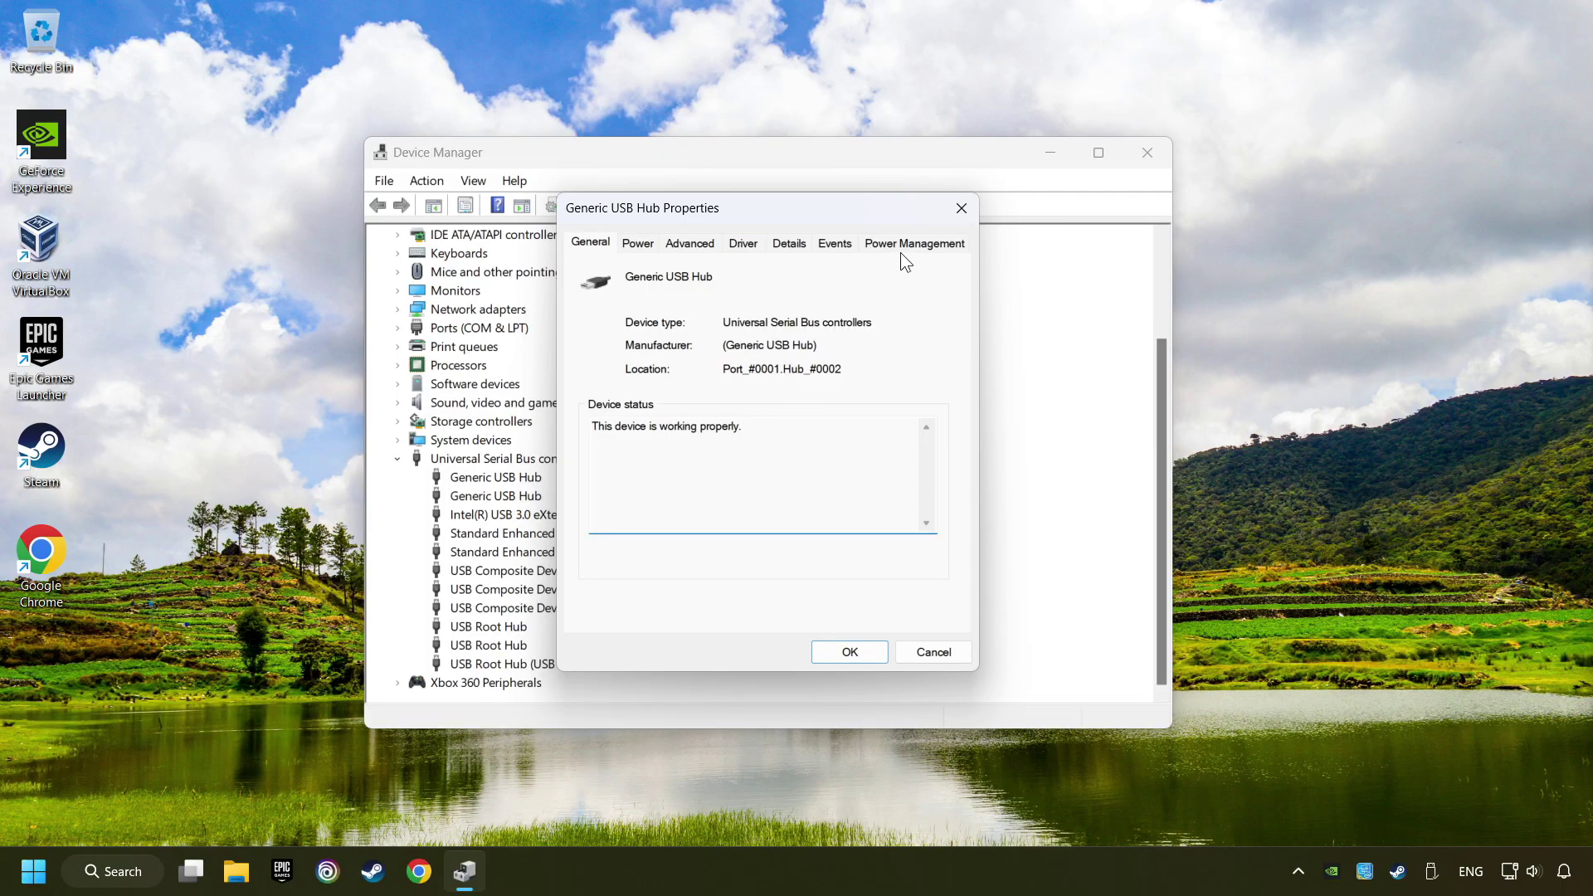
pyautogui.click(928, 248)
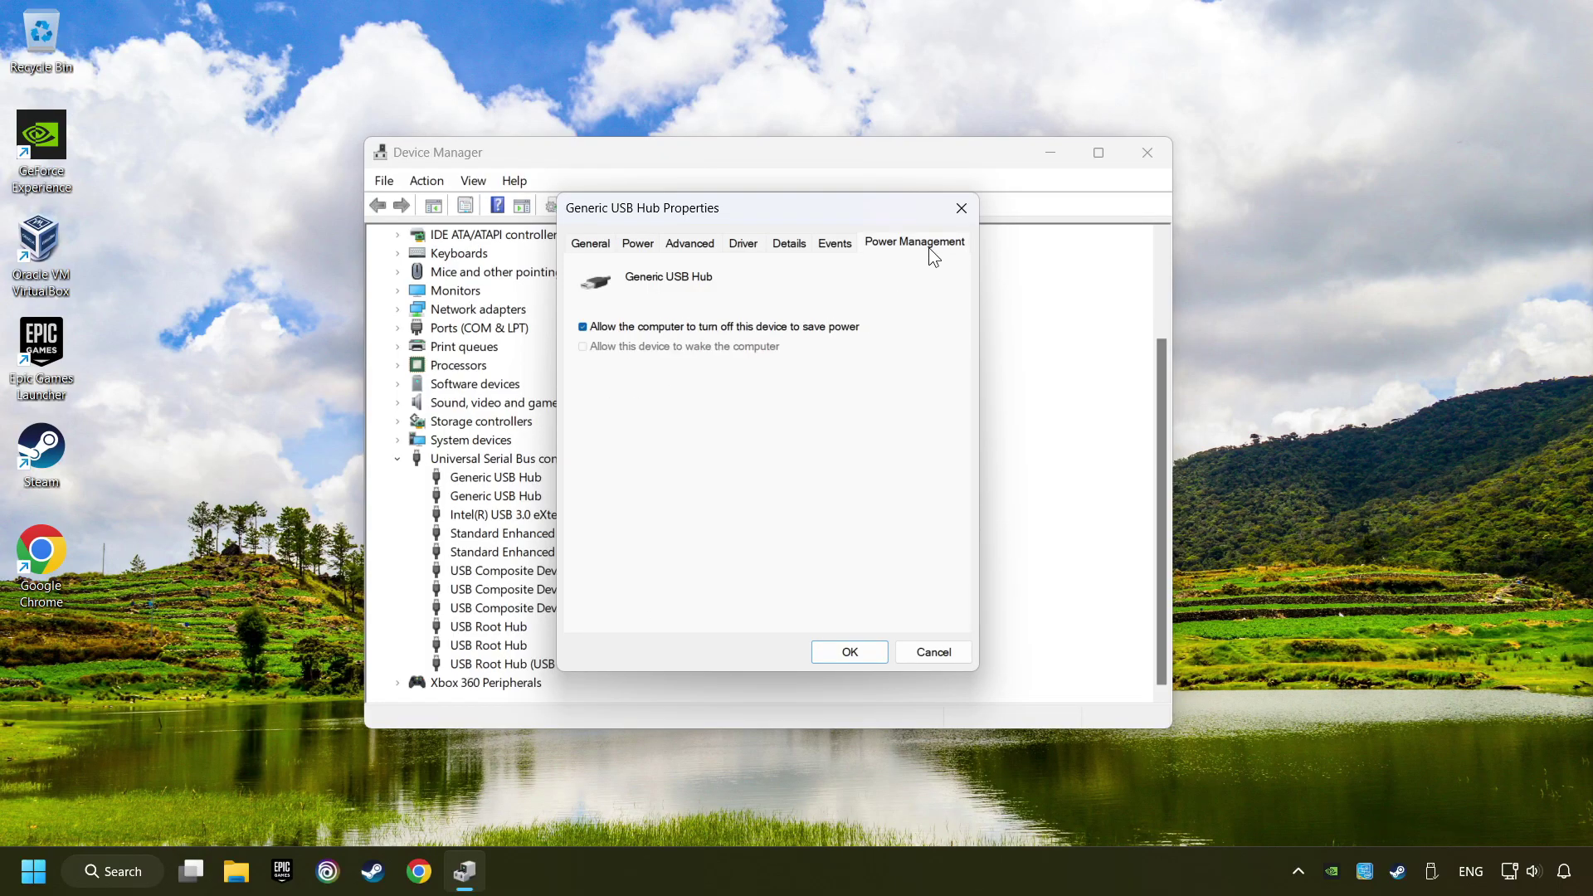
pyautogui.click(582, 327)
pyautogui.click(842, 662)
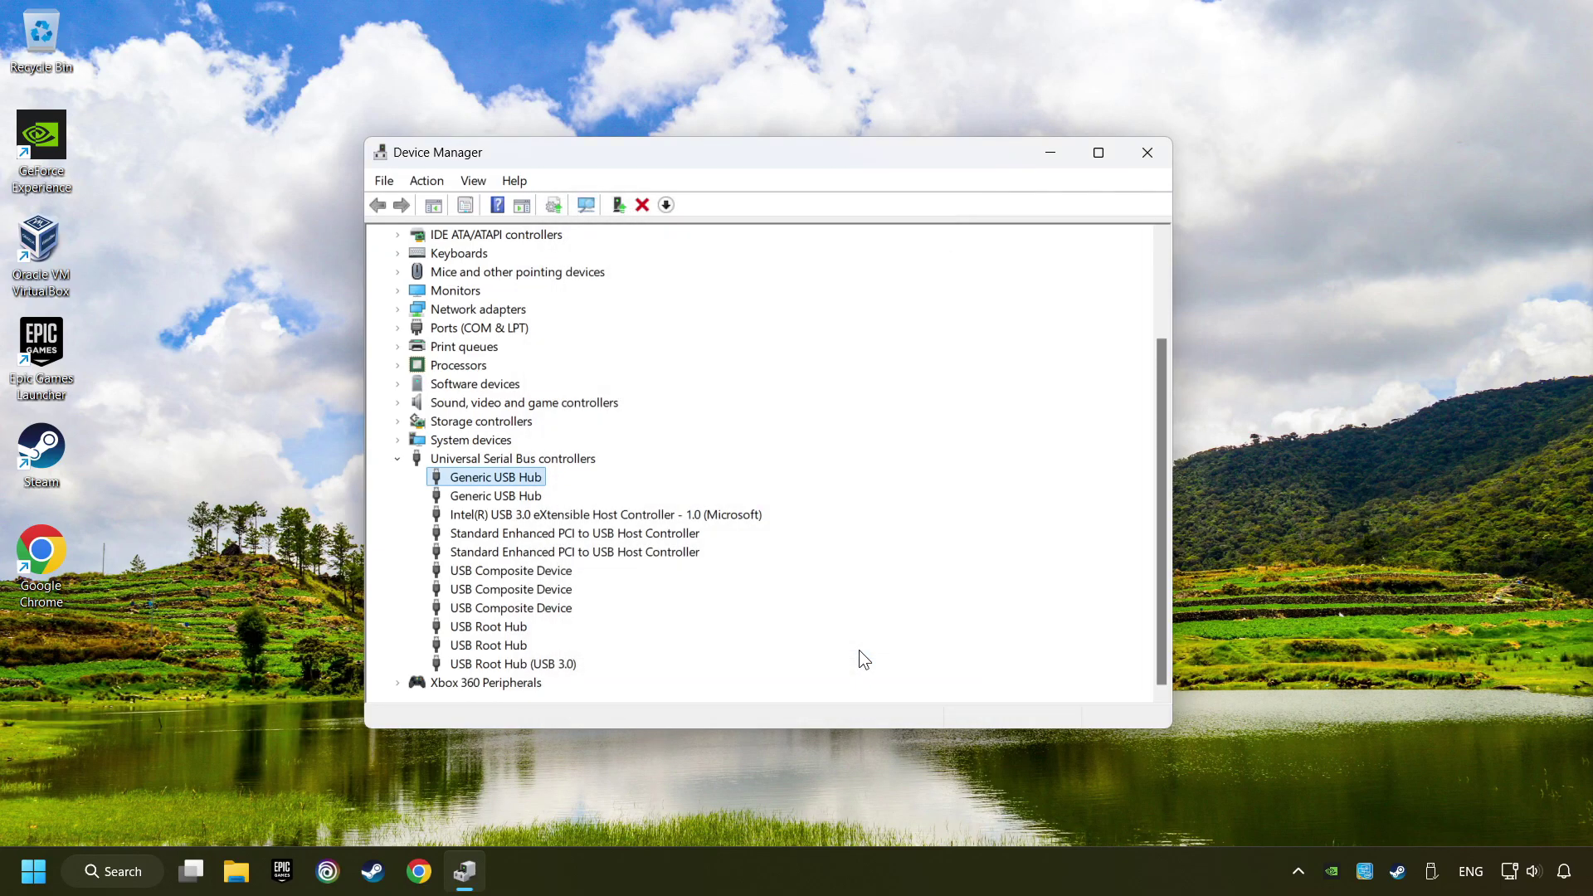
pyautogui.click(1151, 156)
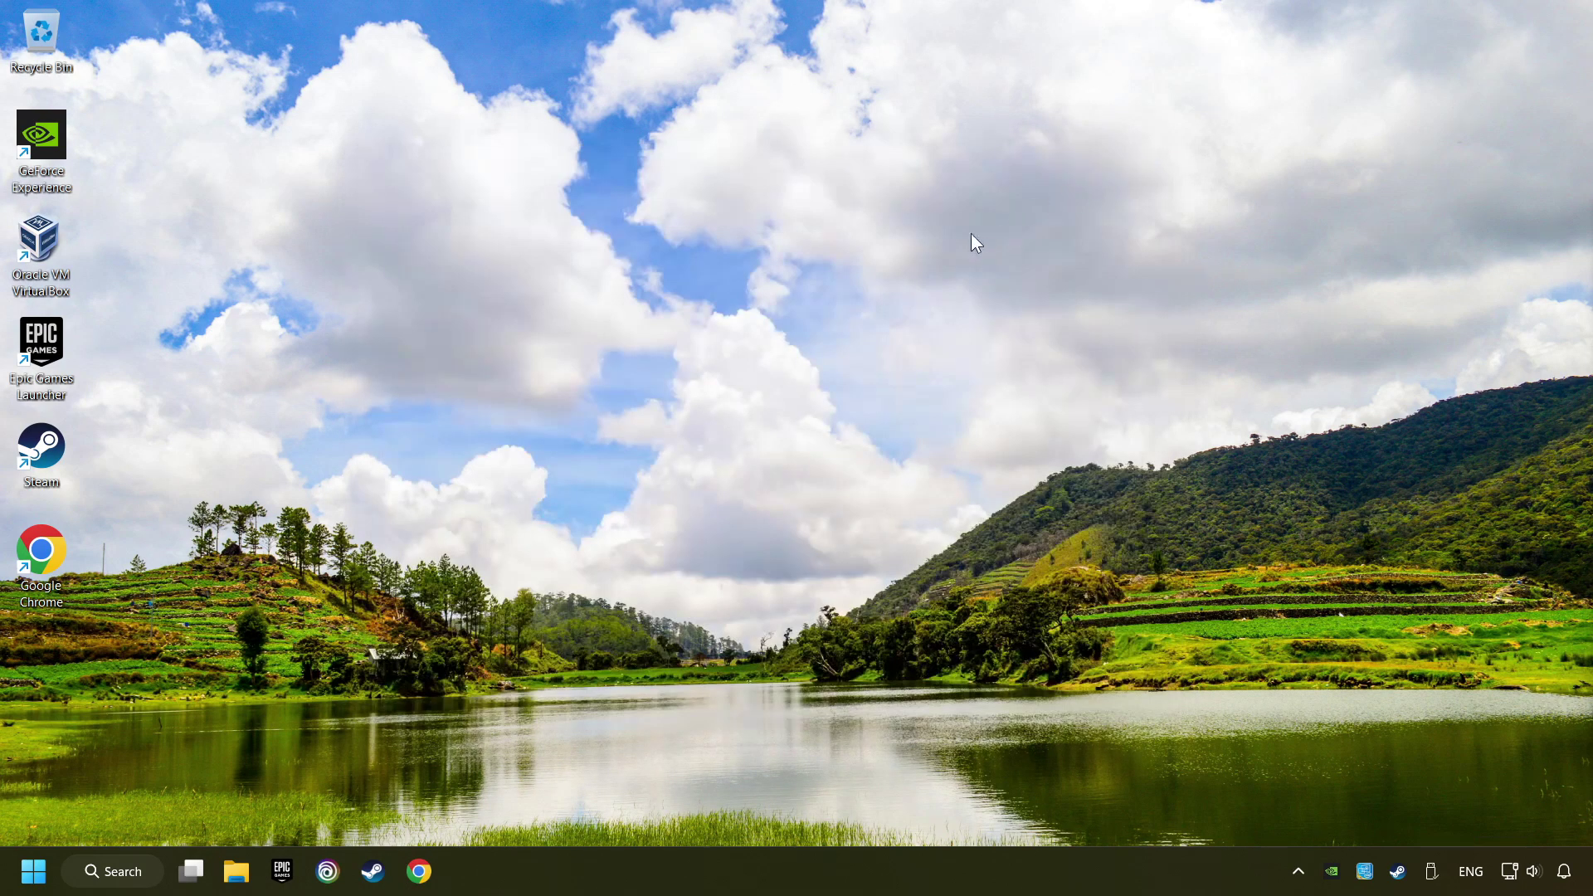
# Step: Search 'controllers', open 'Set up USB game controllers', and centre the Game Controllers window
pyautogui.click(125, 870)
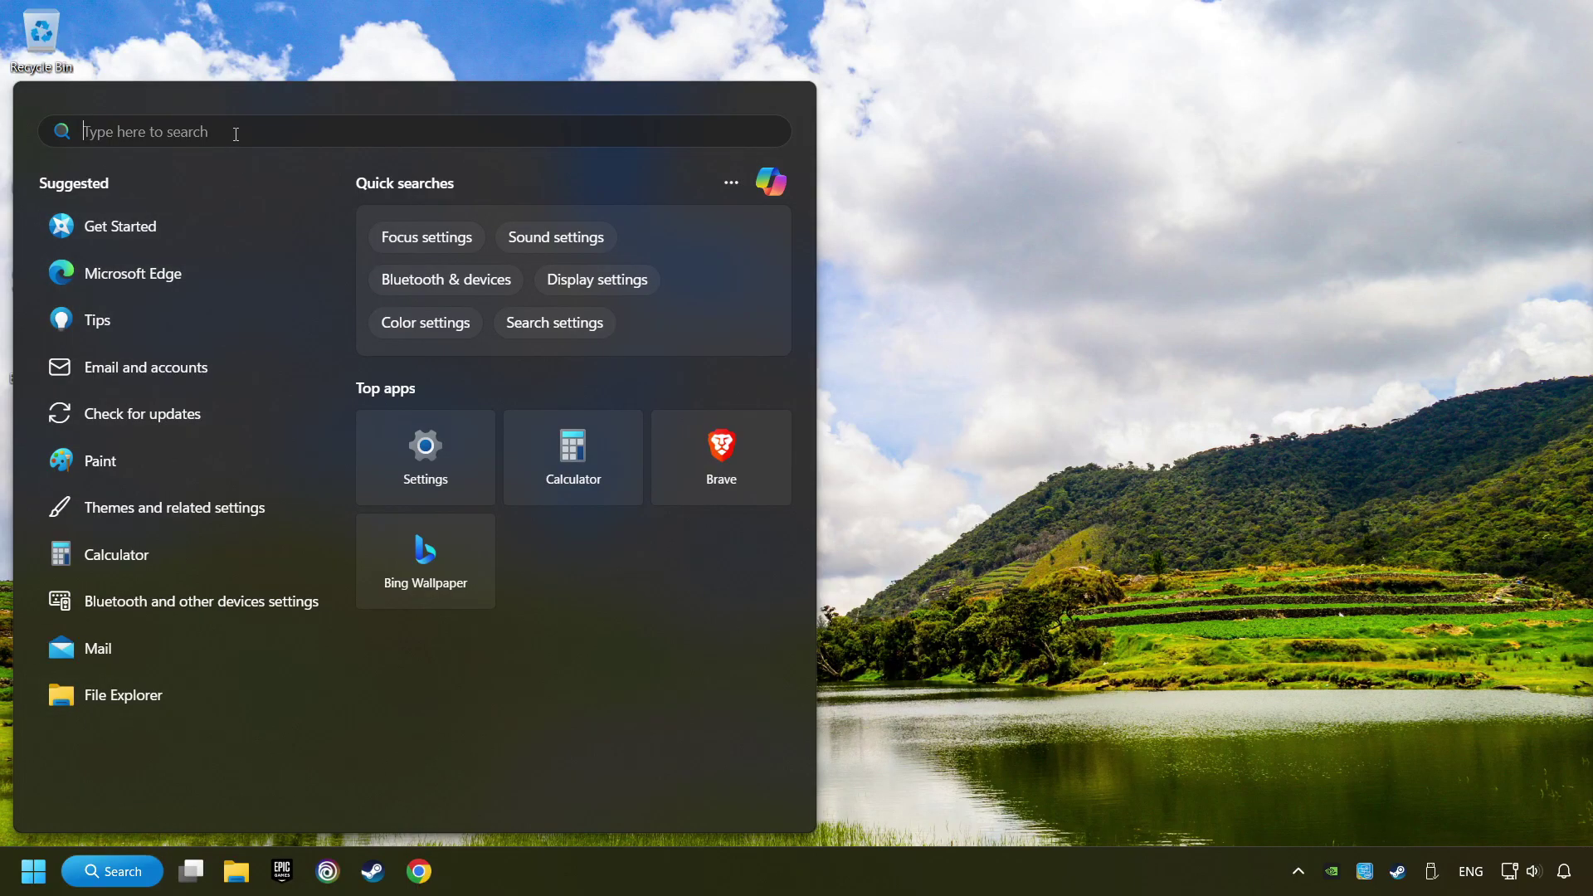
pyautogui.write('controlle')
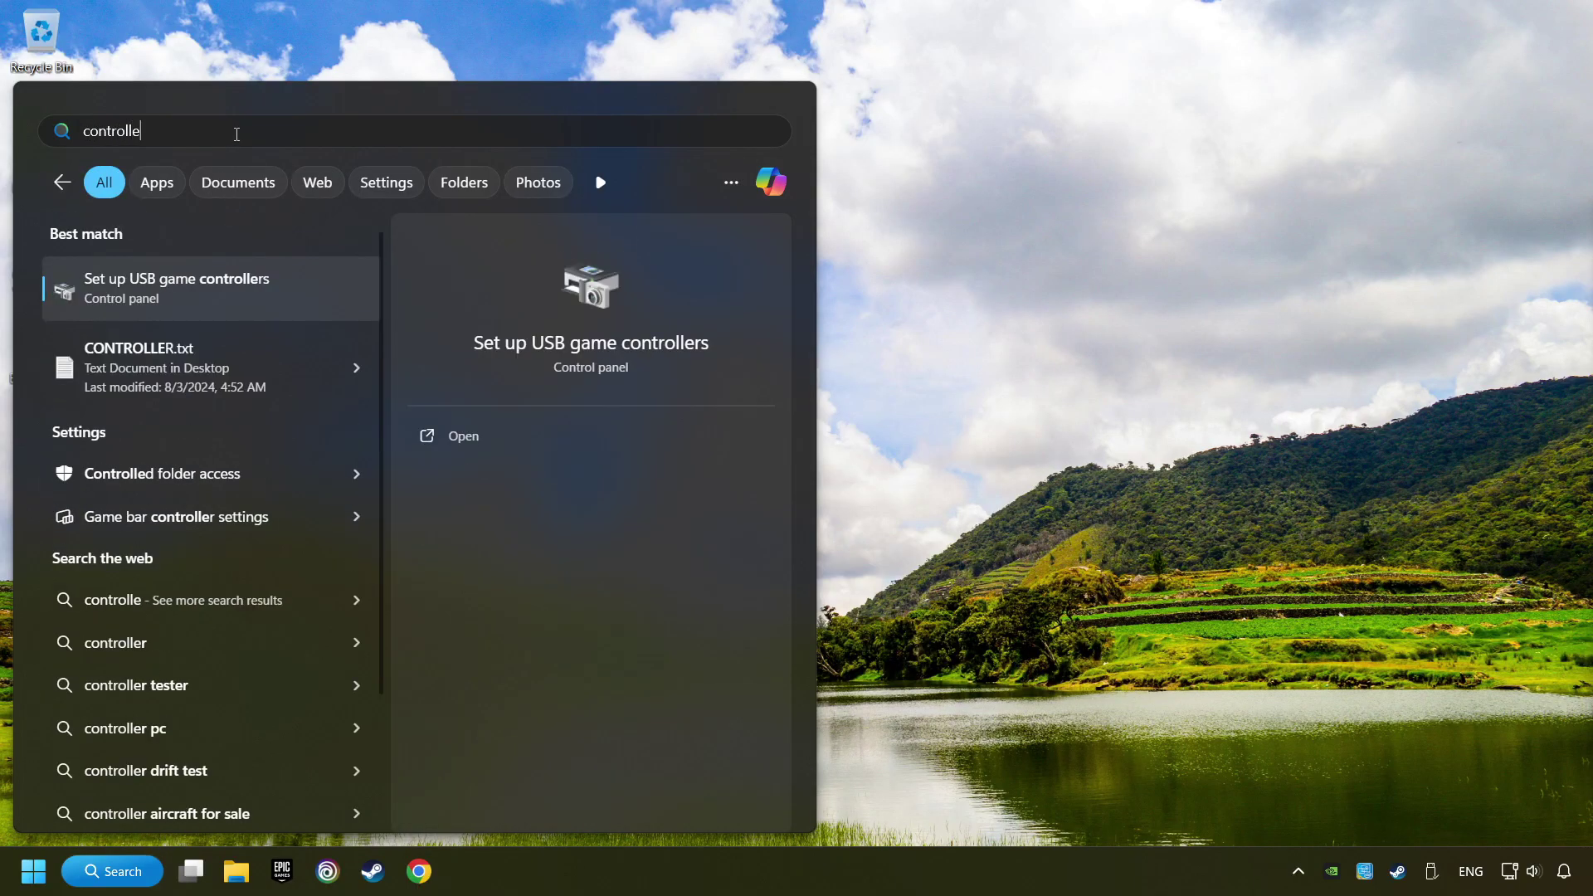
pyautogui.write('rs')
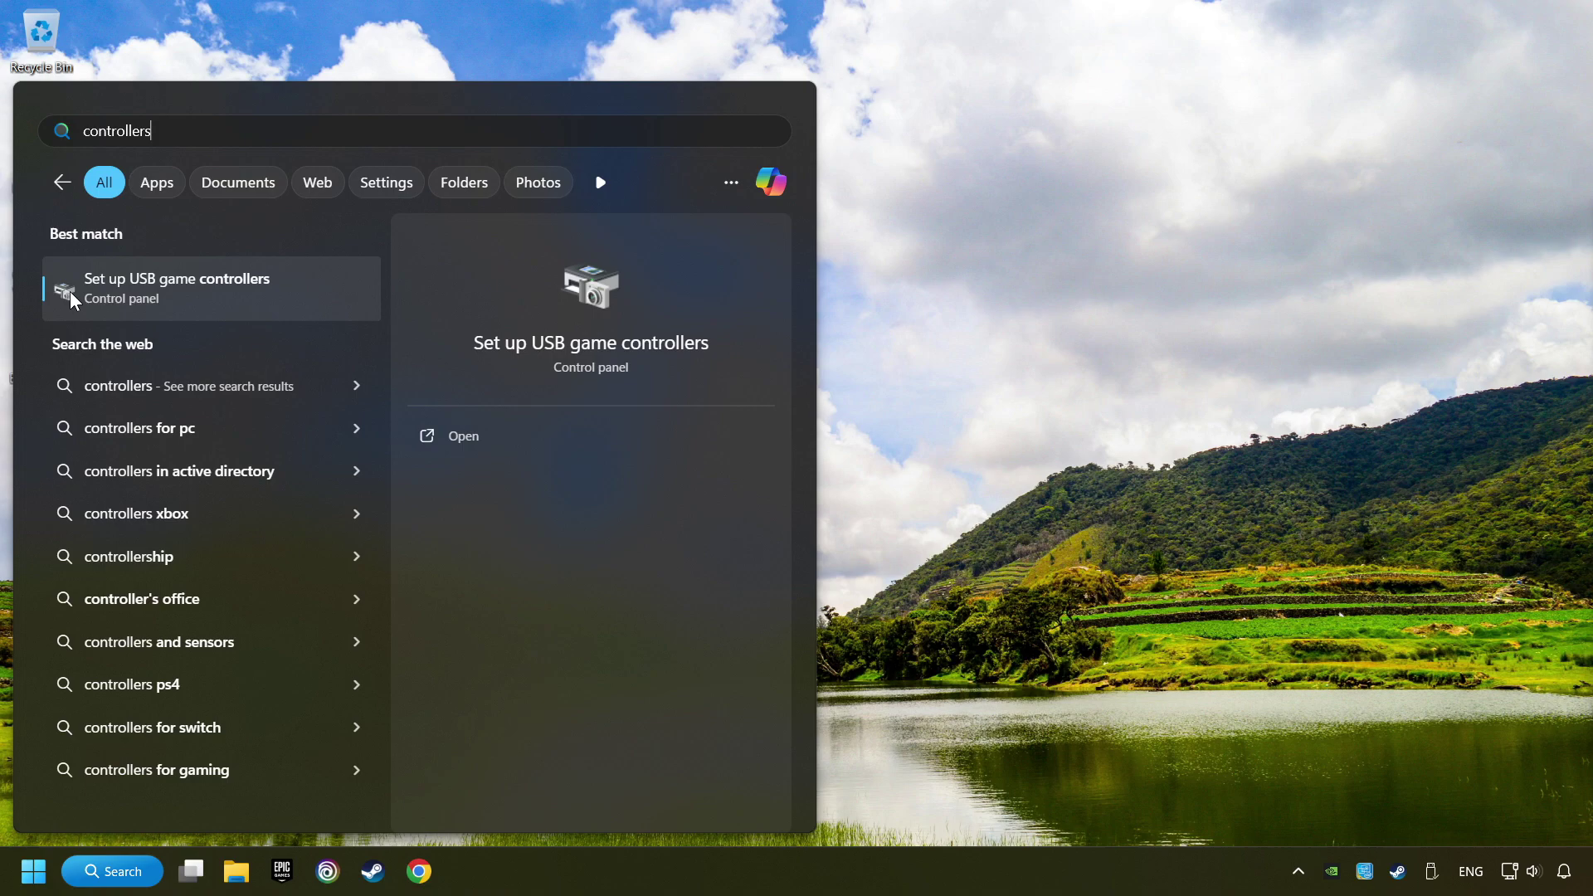
pyautogui.click(332, 289)
pyautogui.moveTo(330, 196); pyautogui.dragTo(727, 275)
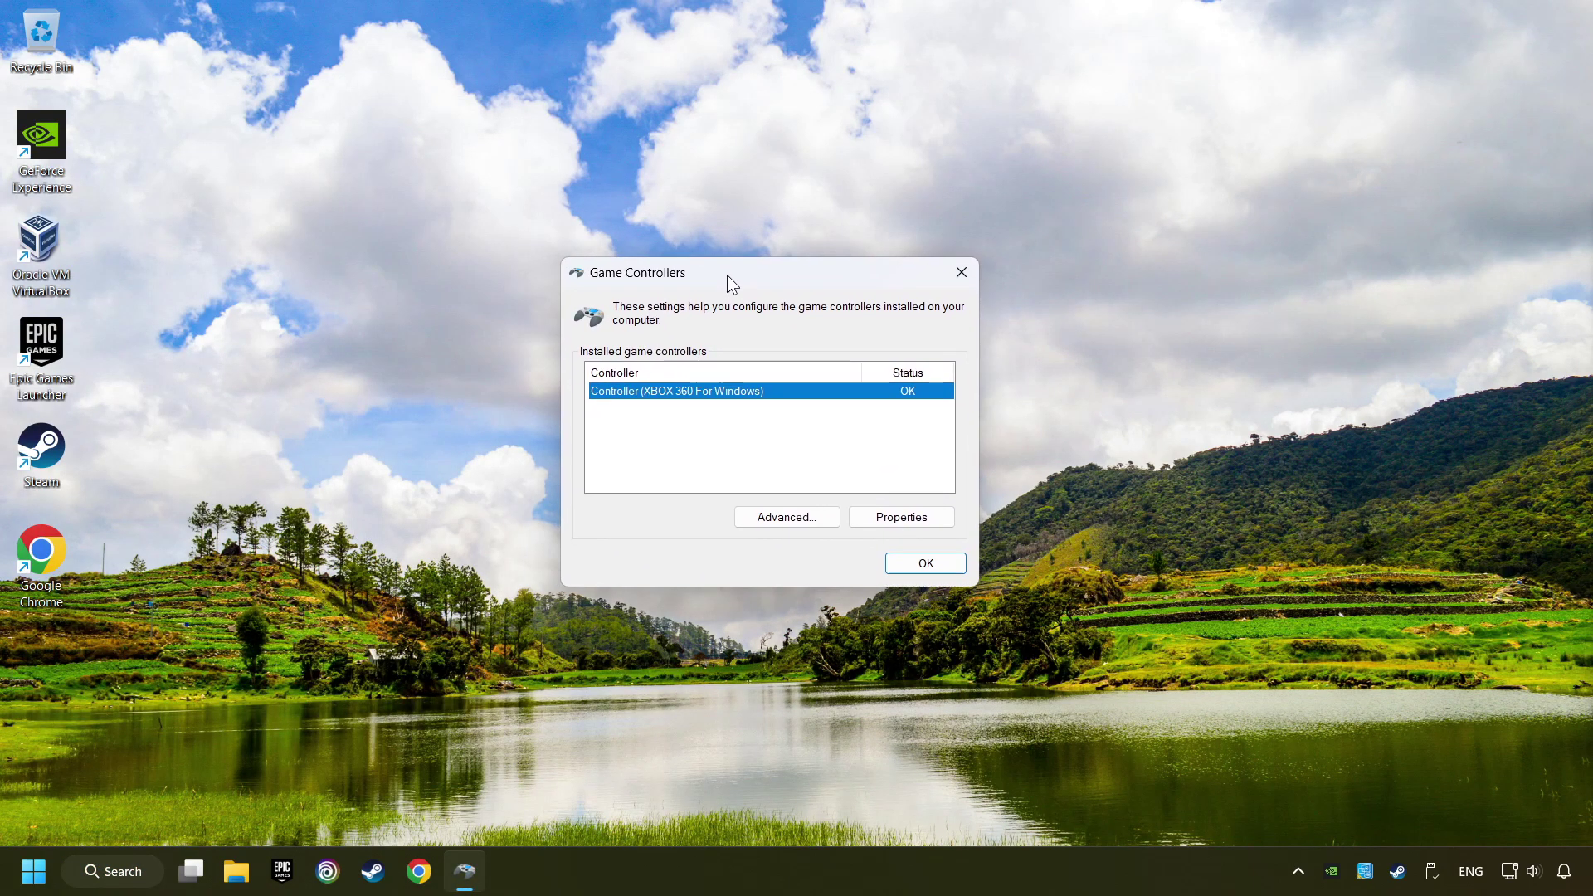
# Step: Reset the XBOX 360 controller's calibration to default in its Settings properties
pyautogui.click(924, 521)
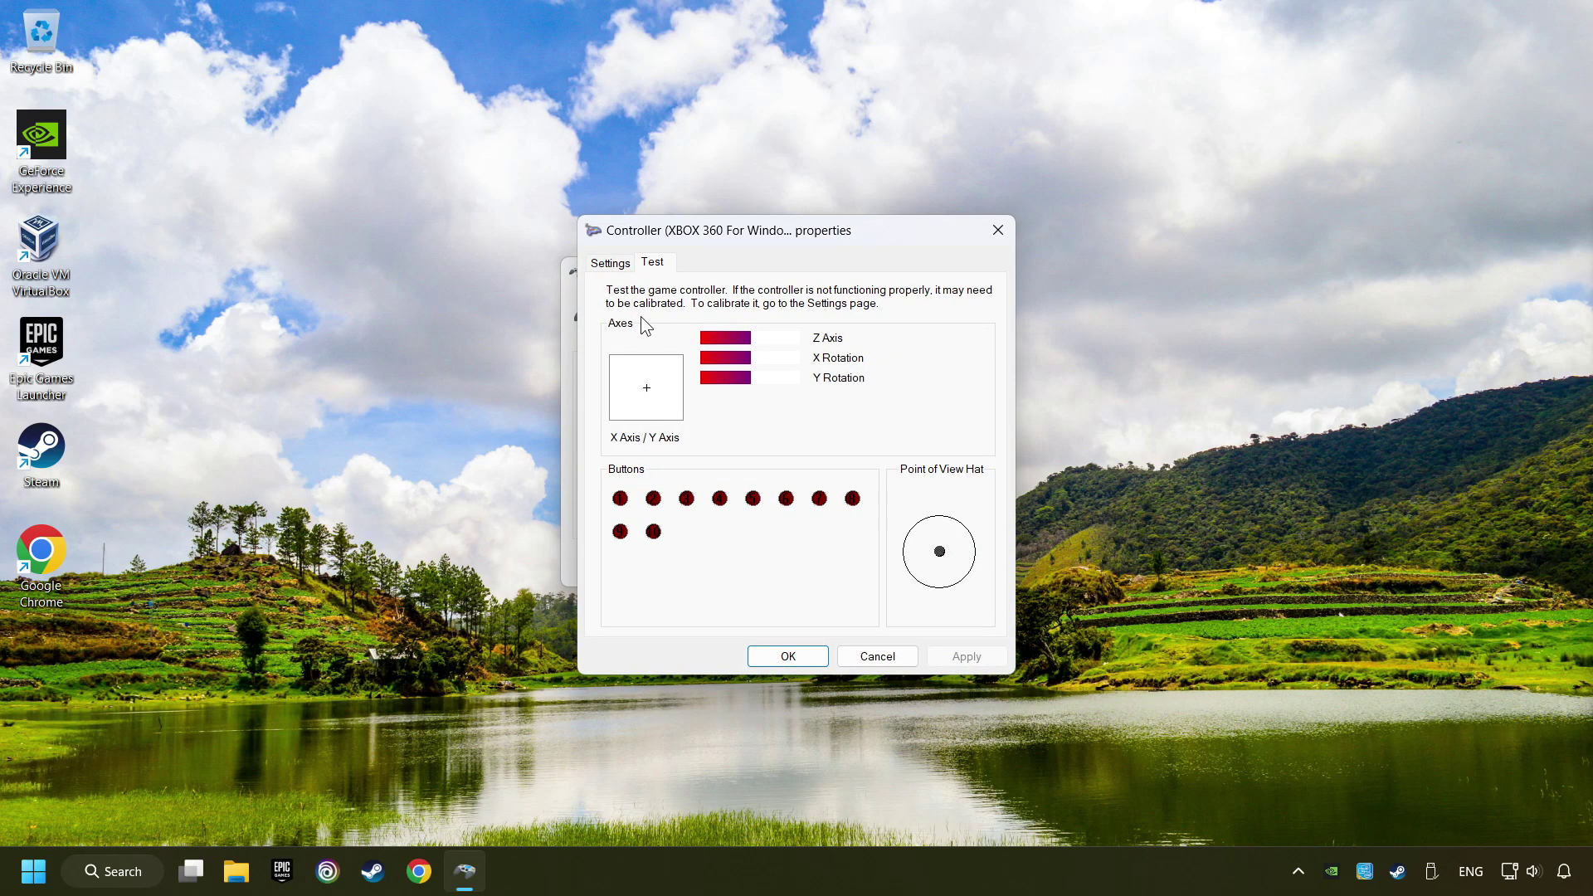
pyautogui.click(612, 263)
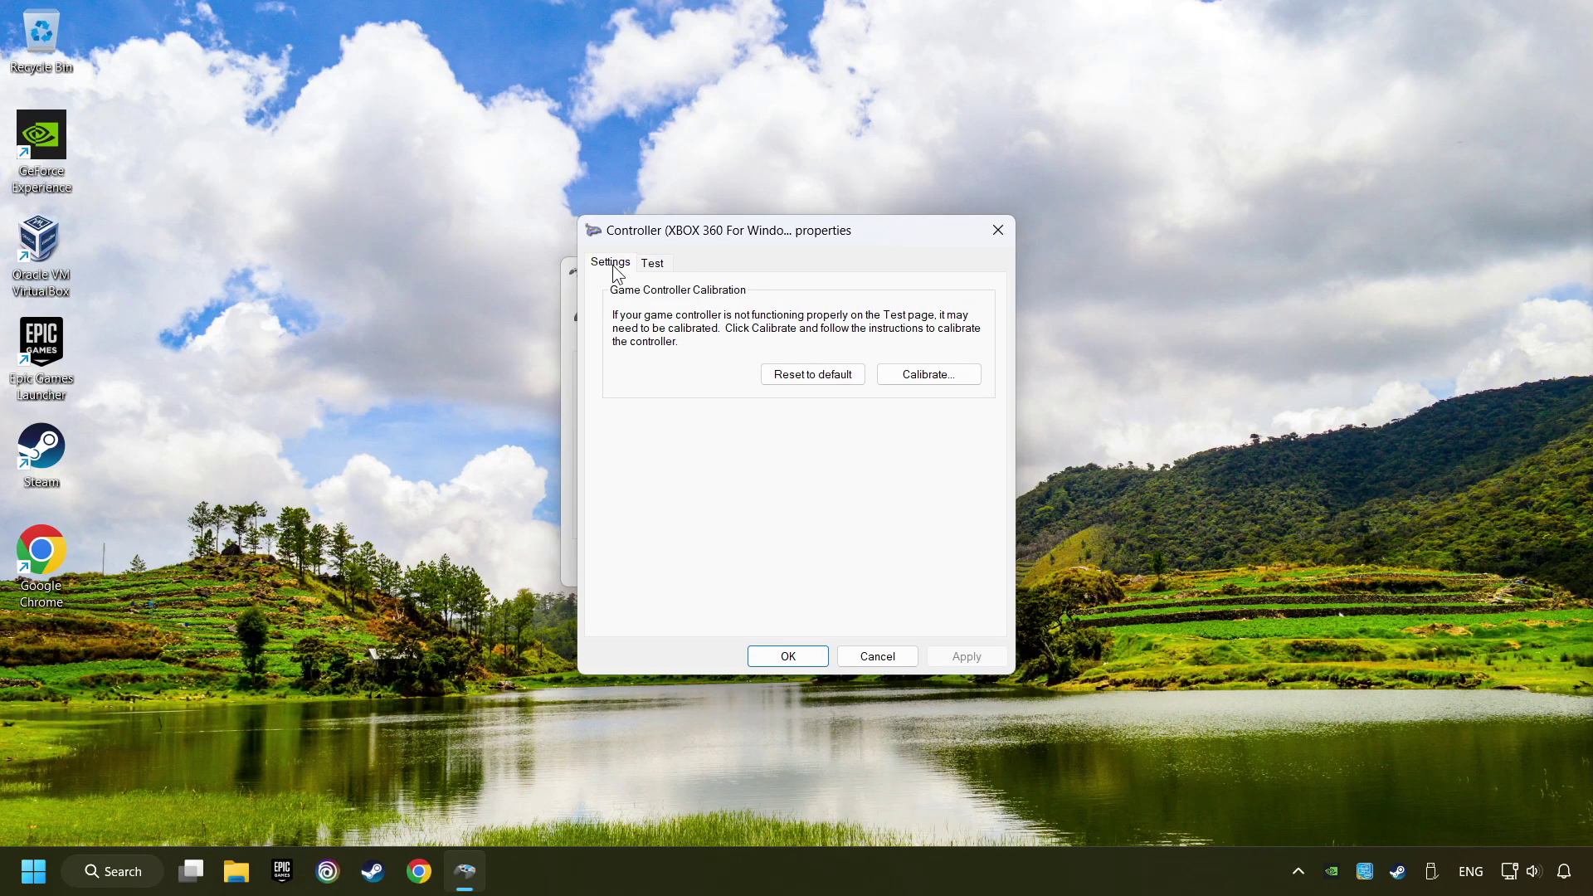
pyautogui.click(805, 380)
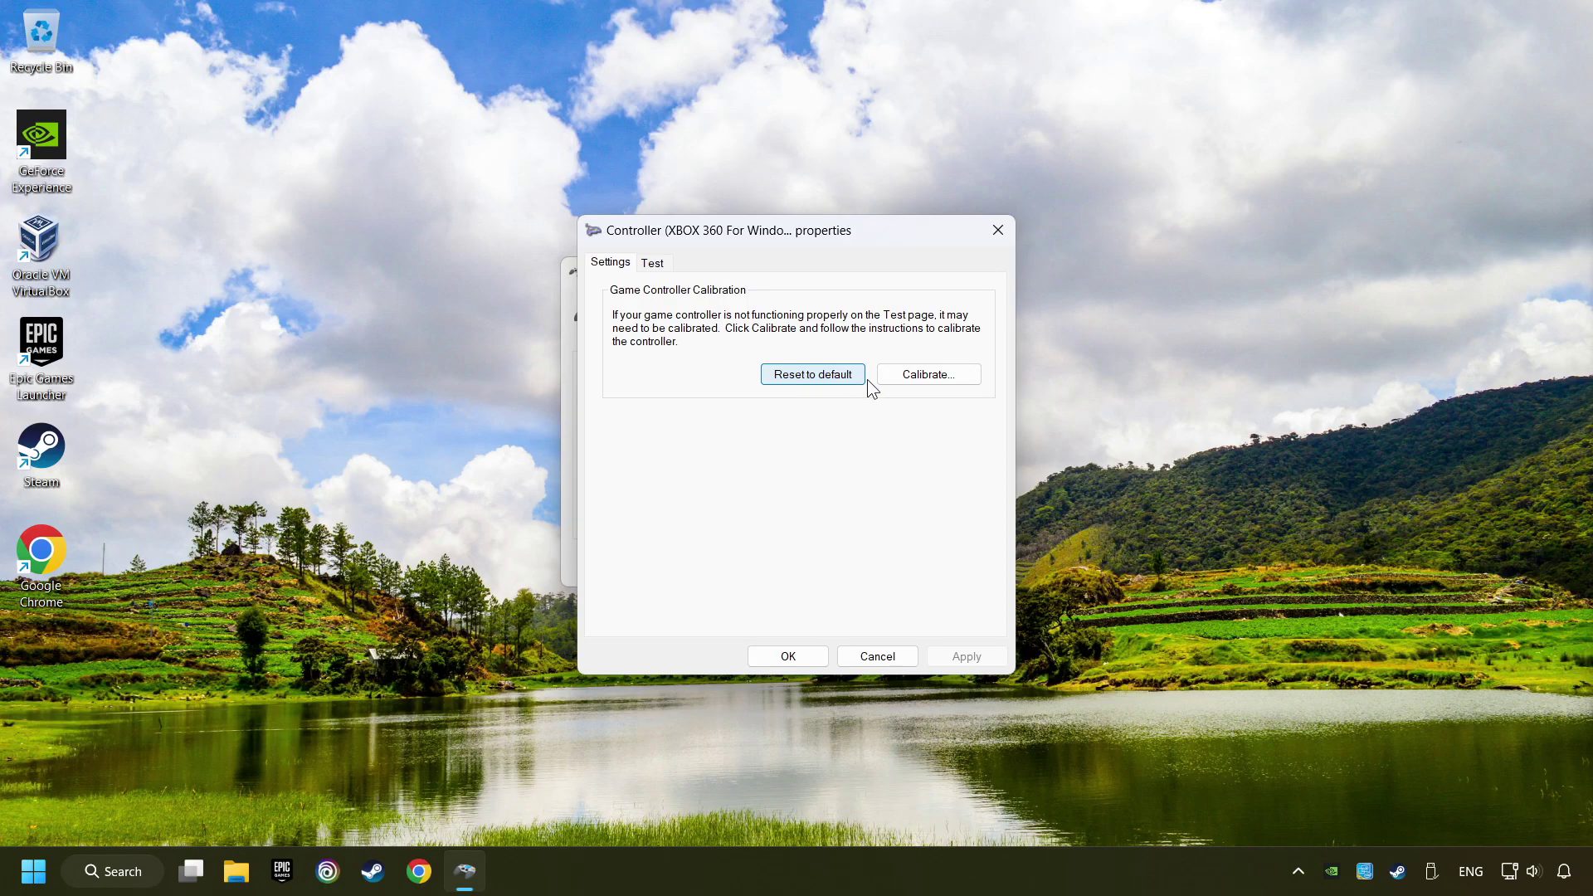
# Step: Run the calibration wizard to Finish, apply it, and close the controller windows
pyautogui.click(934, 382)
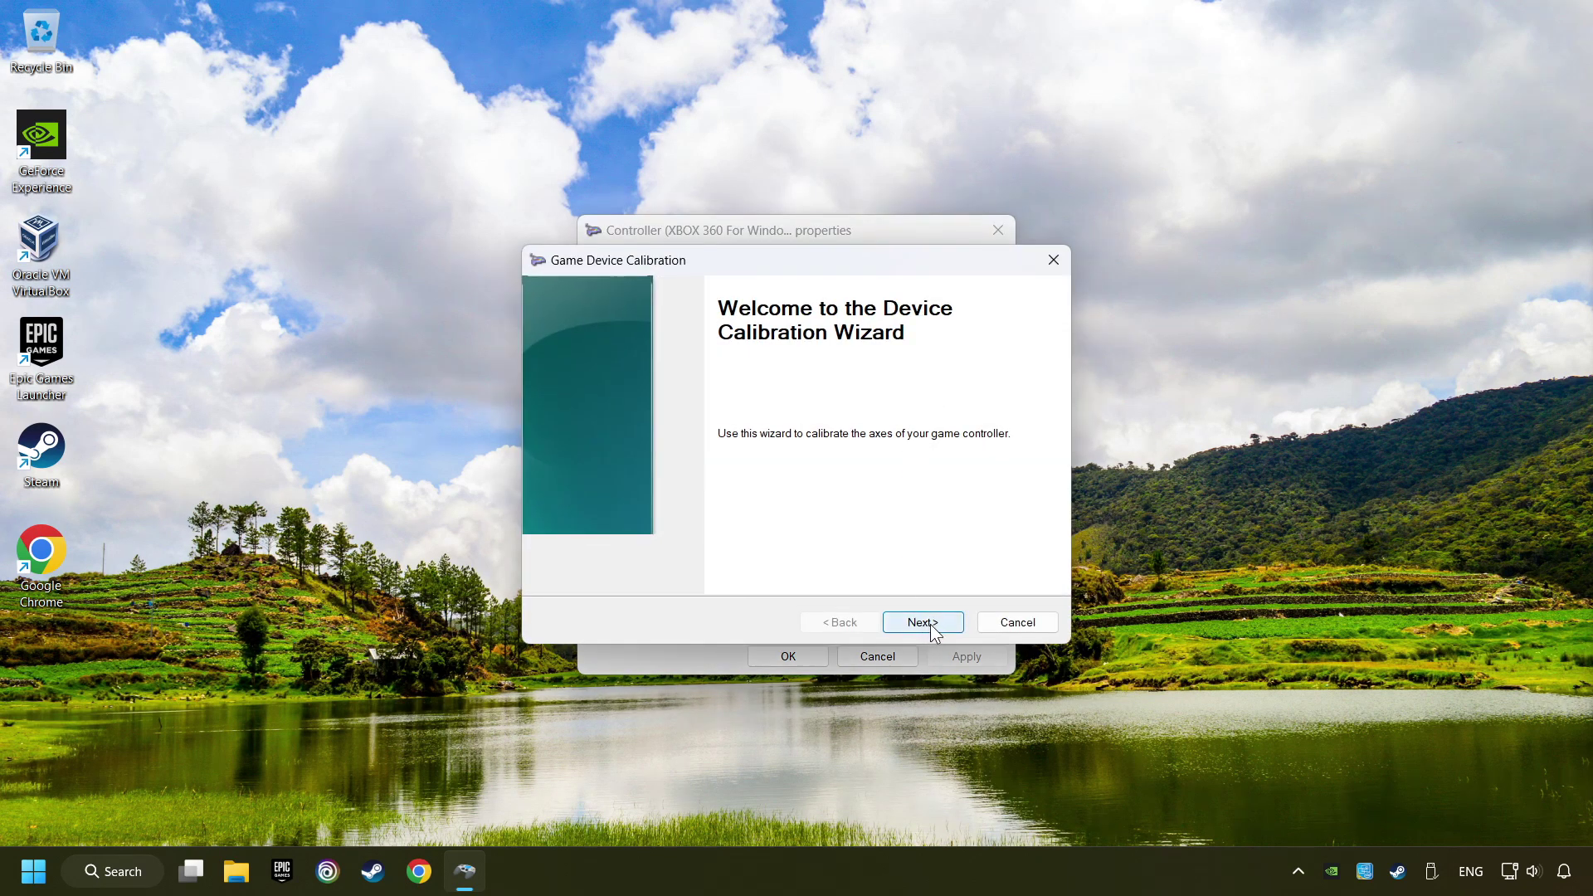
pyautogui.click(931, 625)
pyautogui.click(933, 626)
pyautogui.click(933, 625)
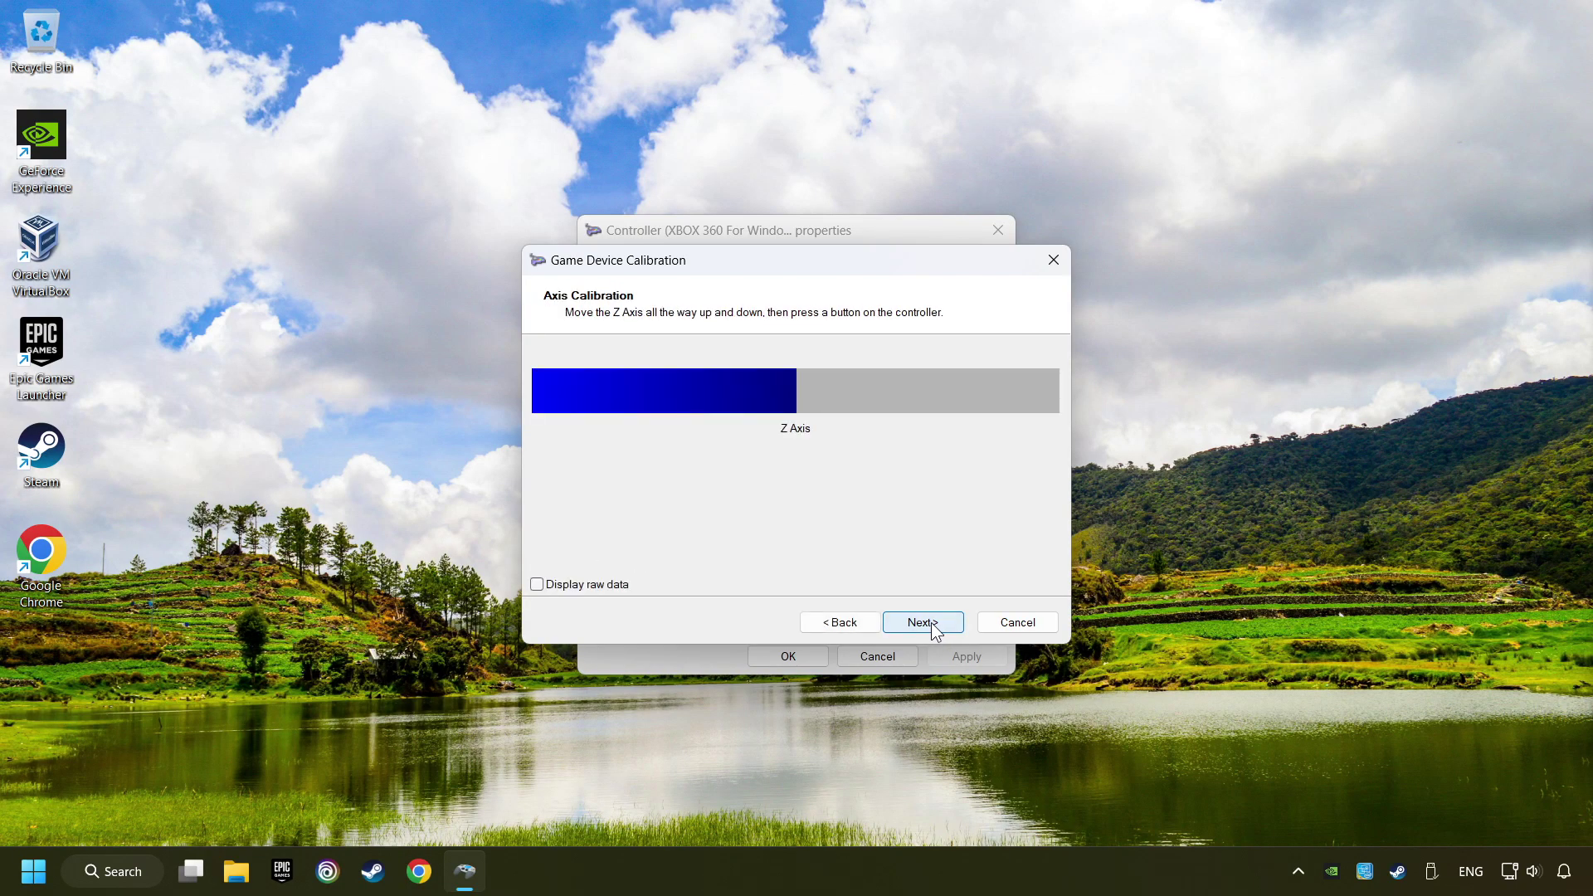
pyautogui.click(932, 625)
pyautogui.click(932, 626)
pyautogui.click(933, 626)
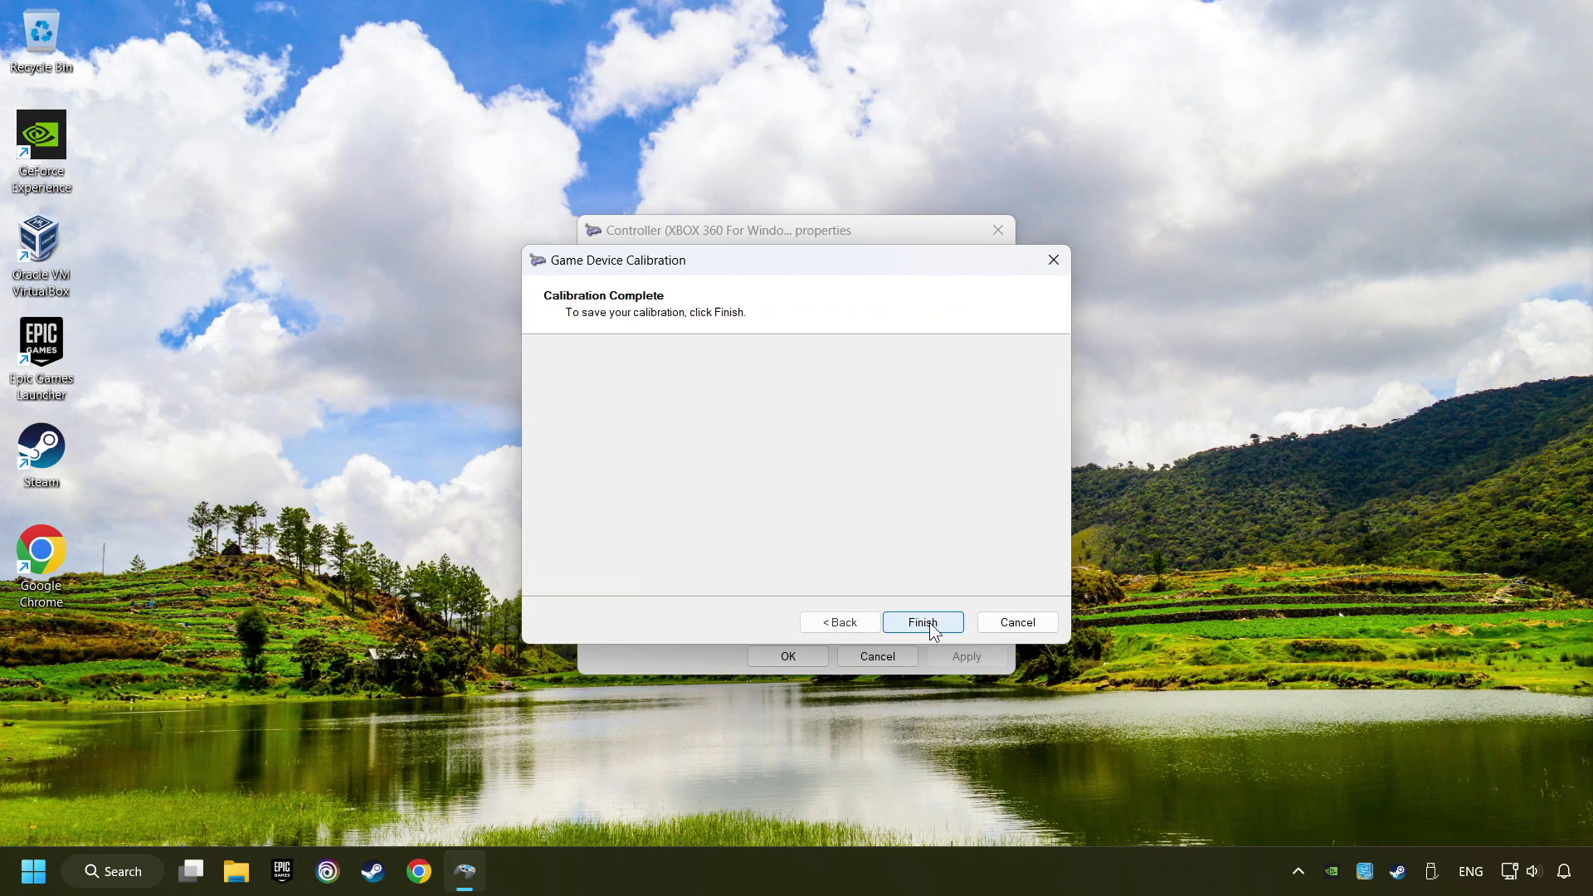
pyautogui.click(923, 622)
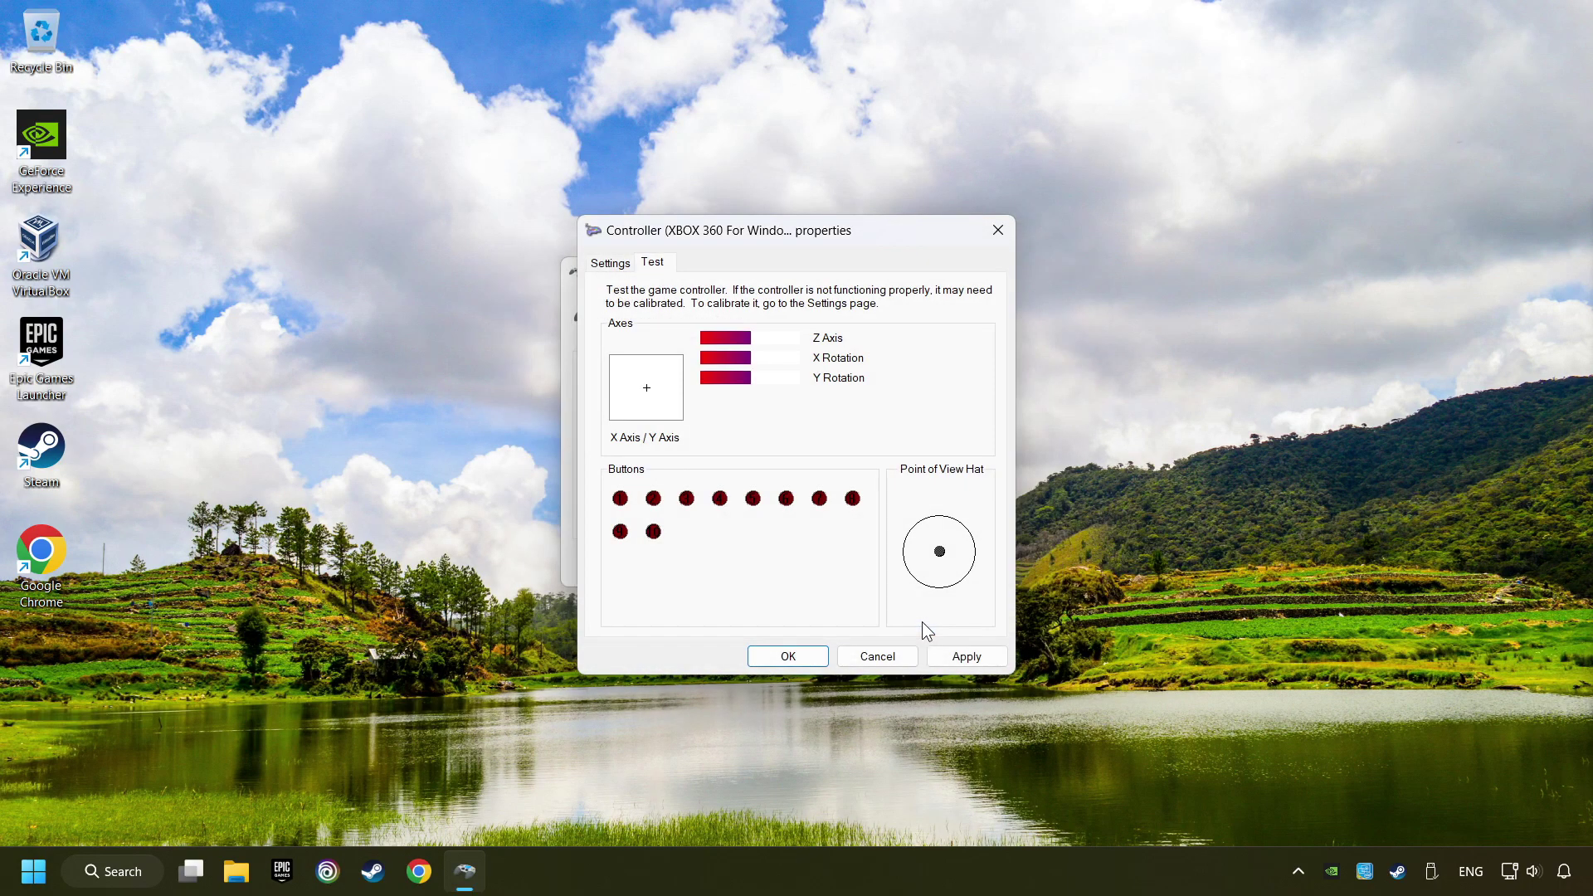
pyautogui.click(963, 658)
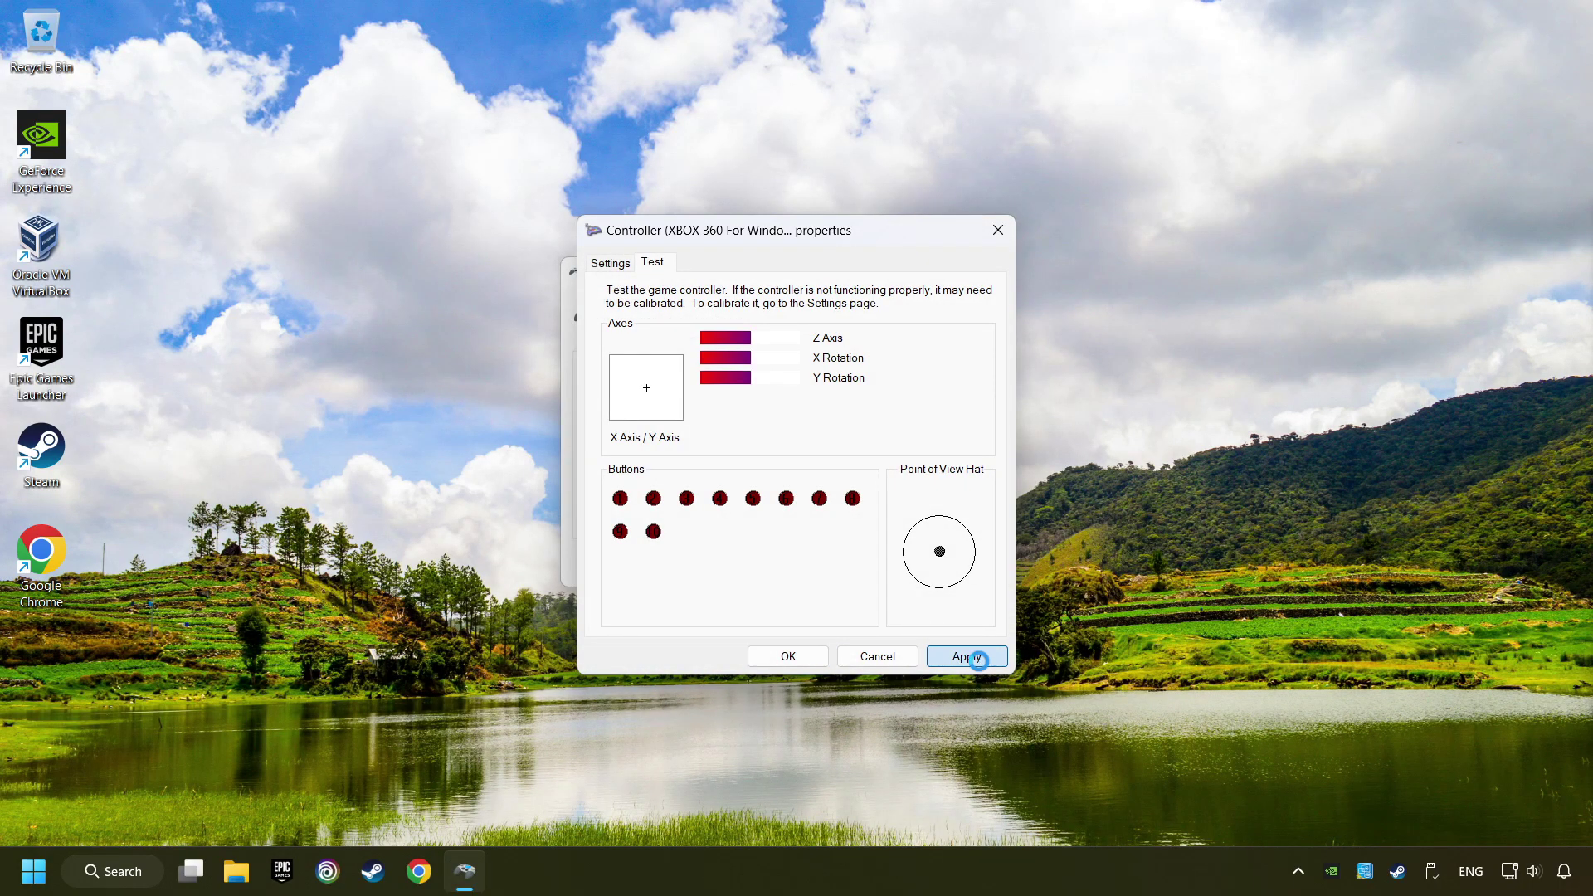
pyautogui.click(784, 659)
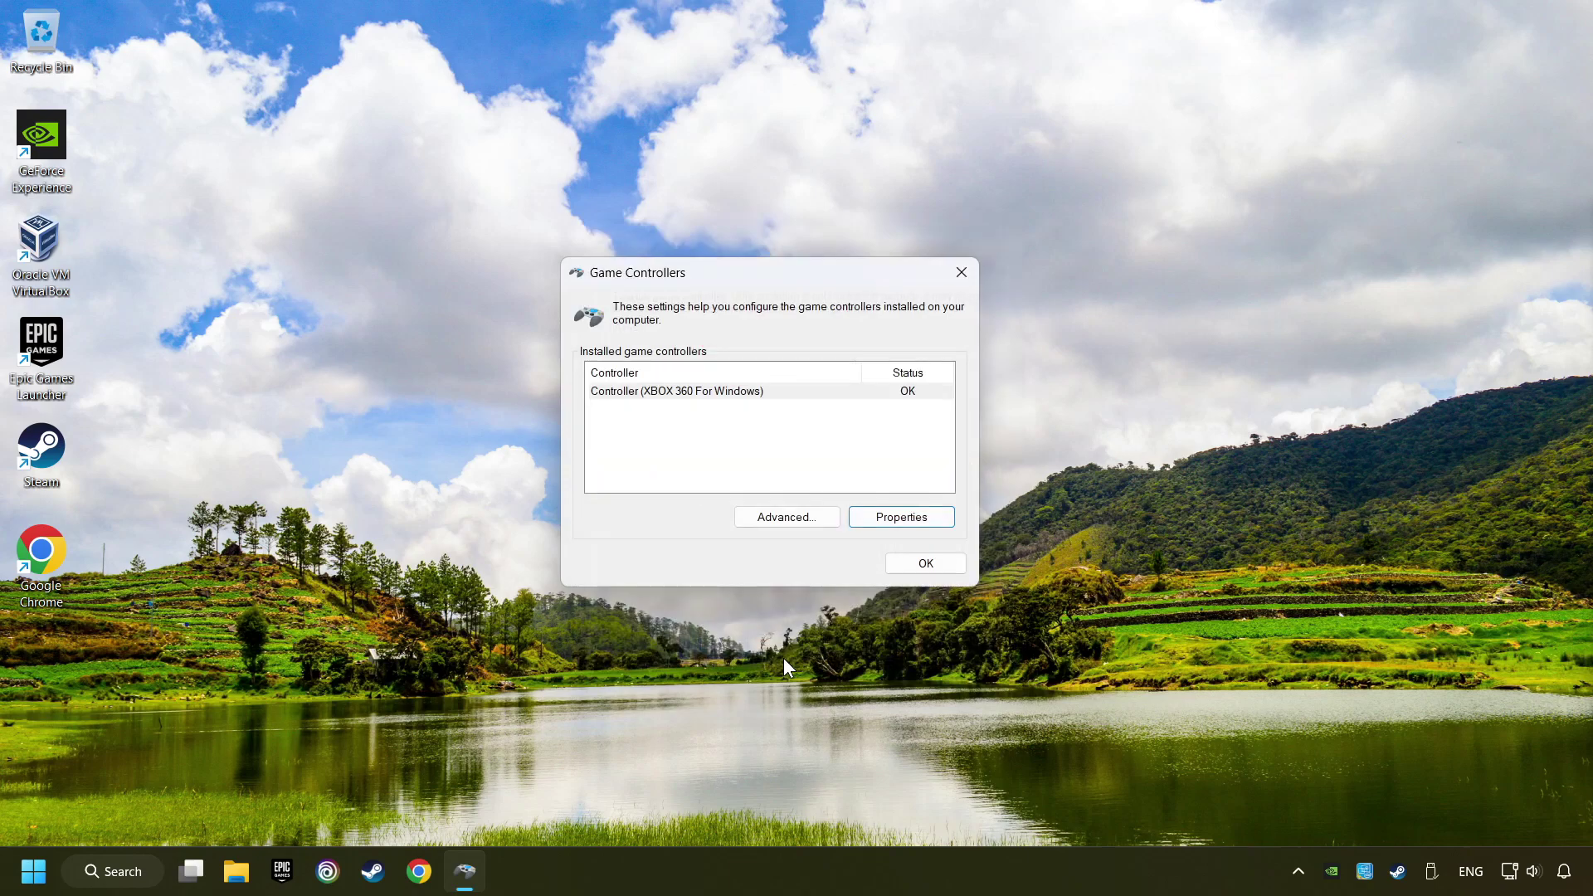
pyautogui.click(921, 563)
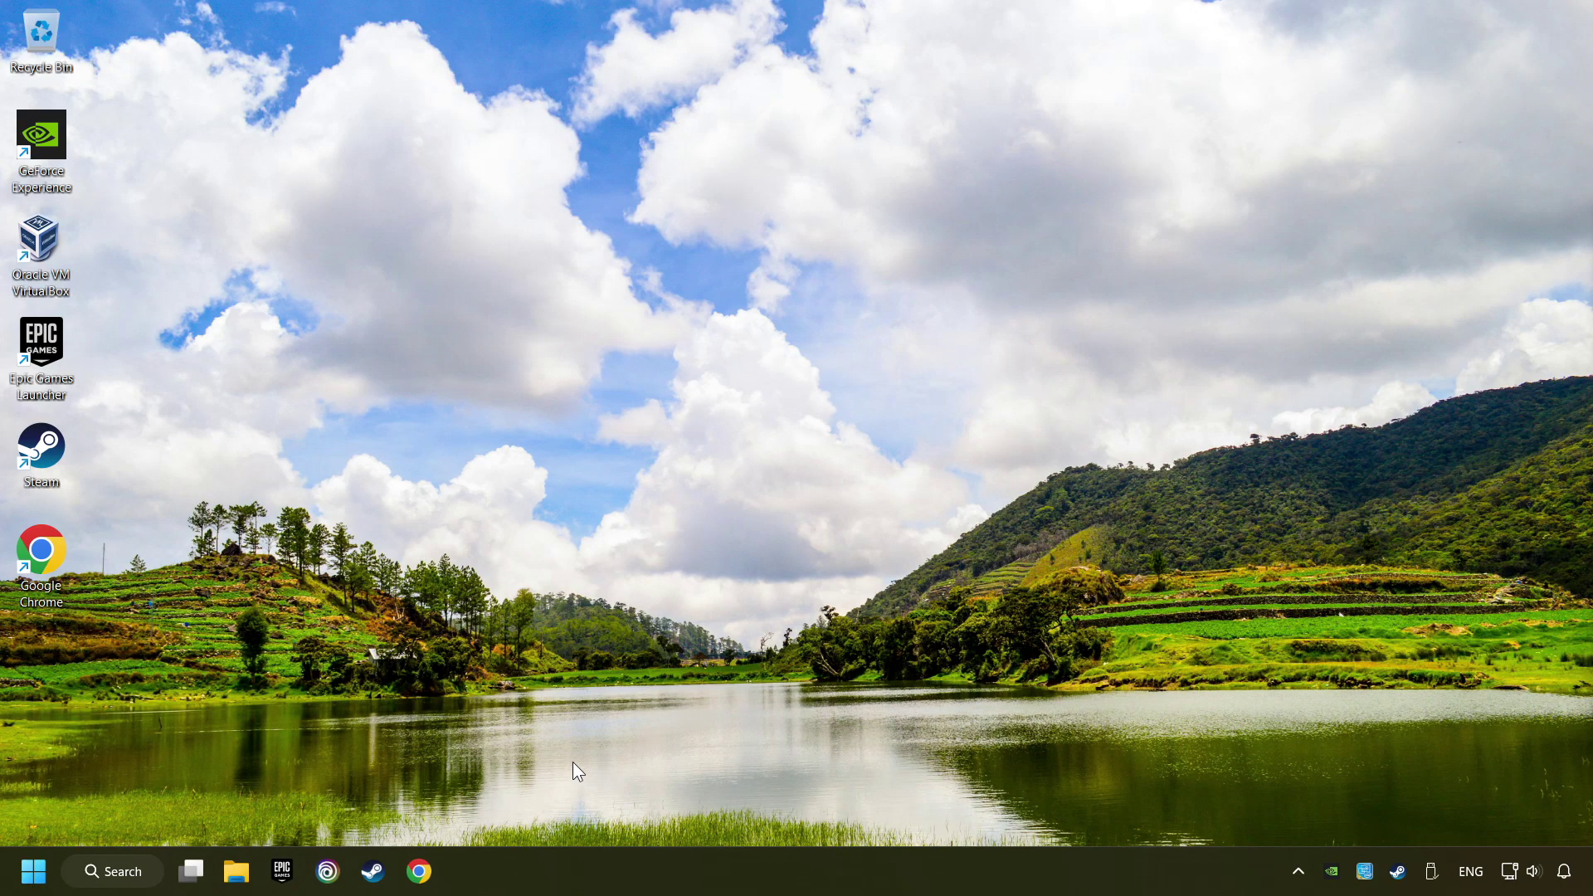
# Step: Bring up the Steam Library and open the Controller settings page
pyautogui.click(375, 868)
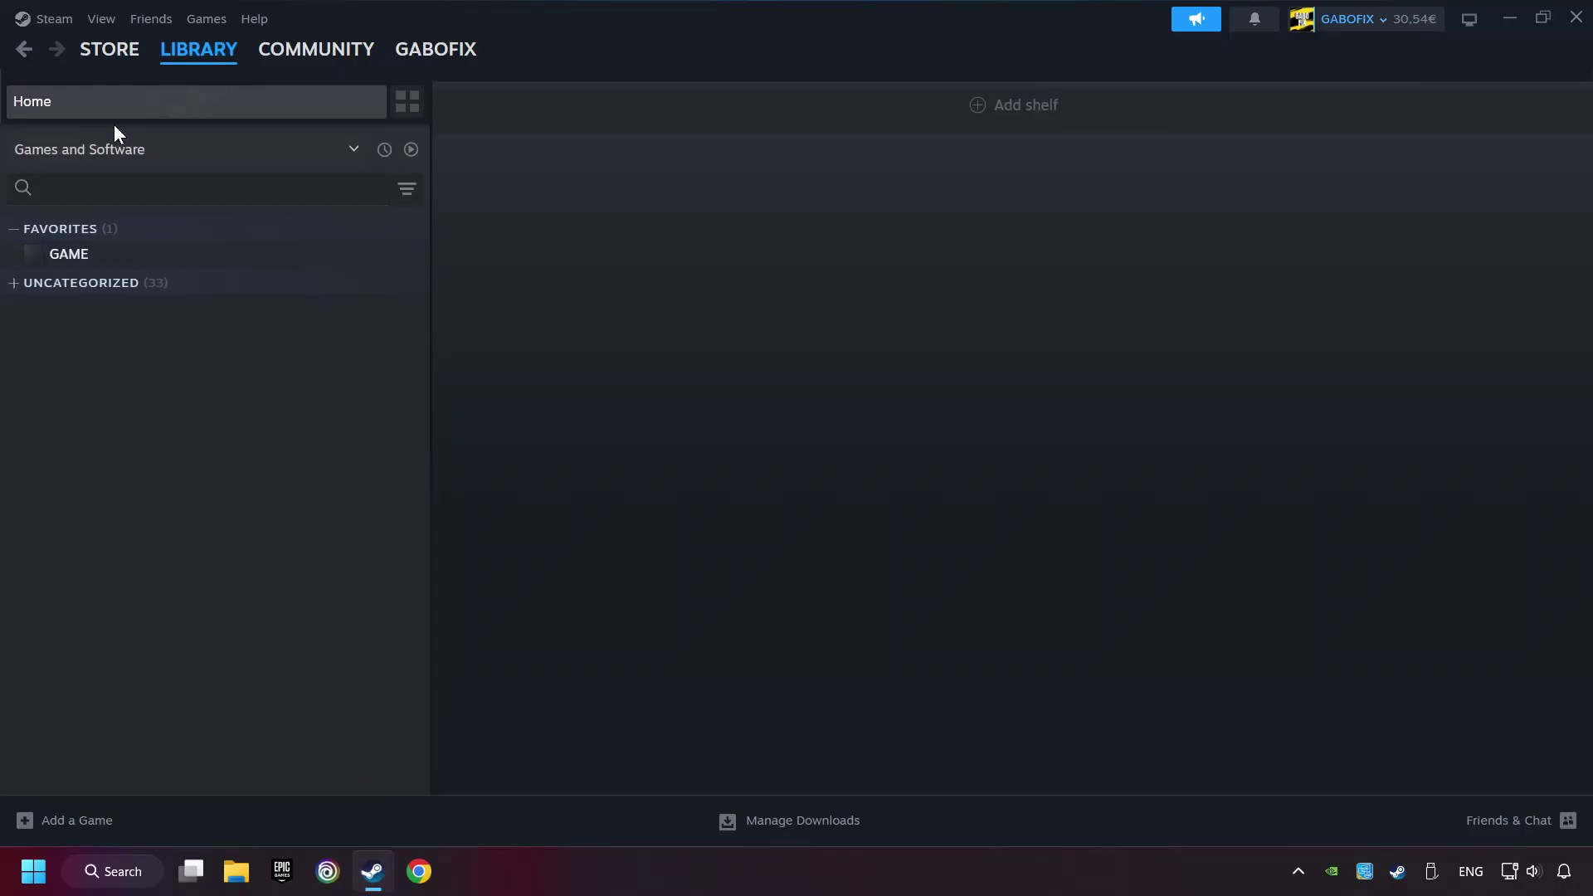
pyautogui.click(62, 27)
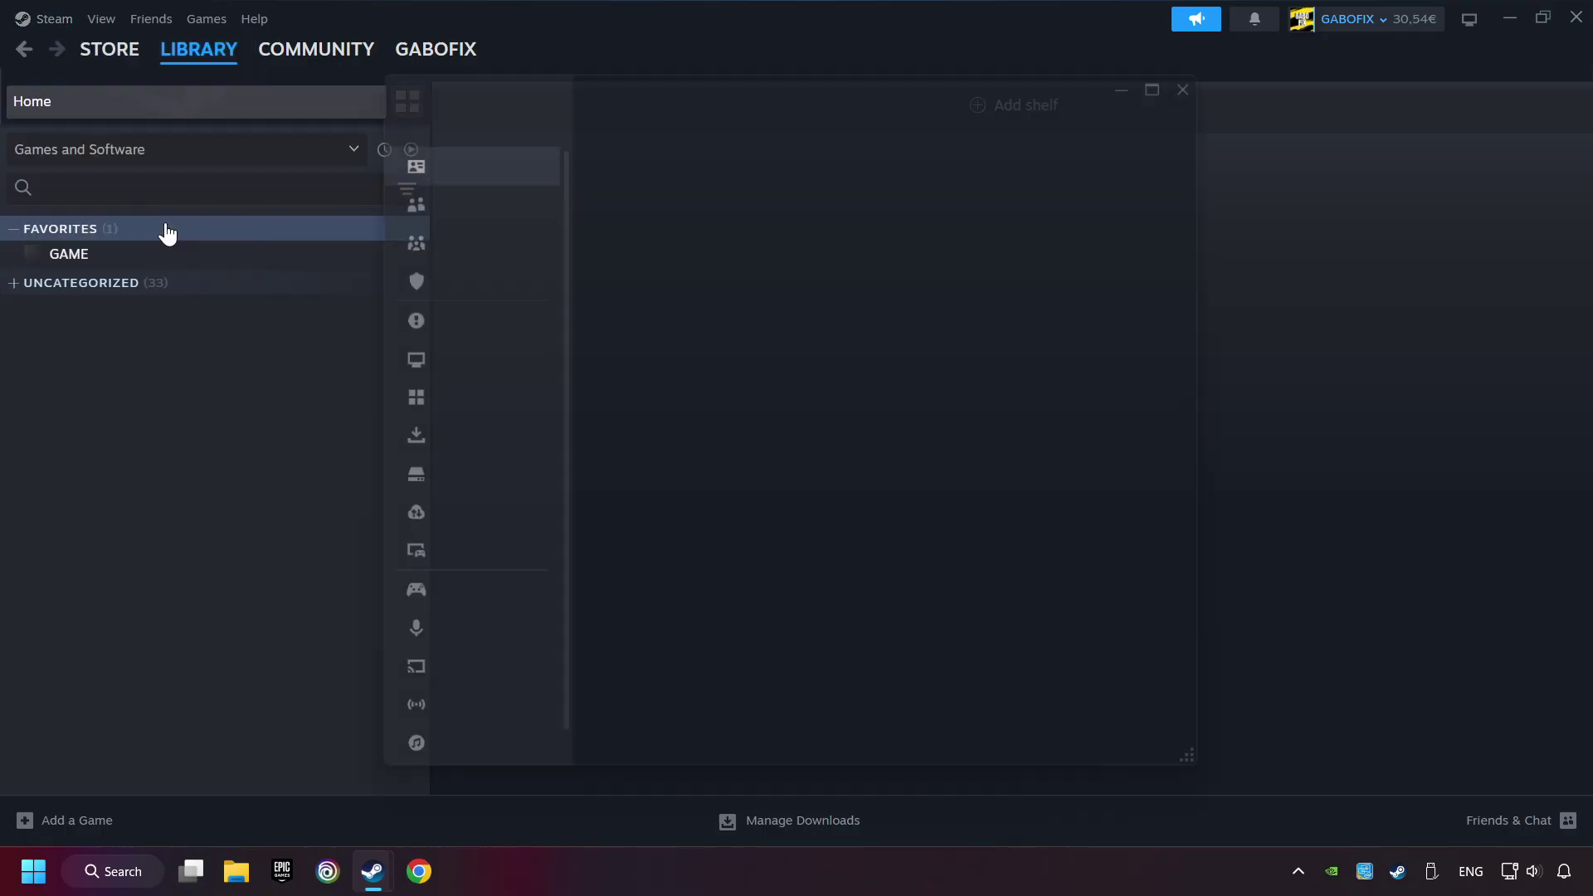
pyautogui.scroll(-1, 439, 498)
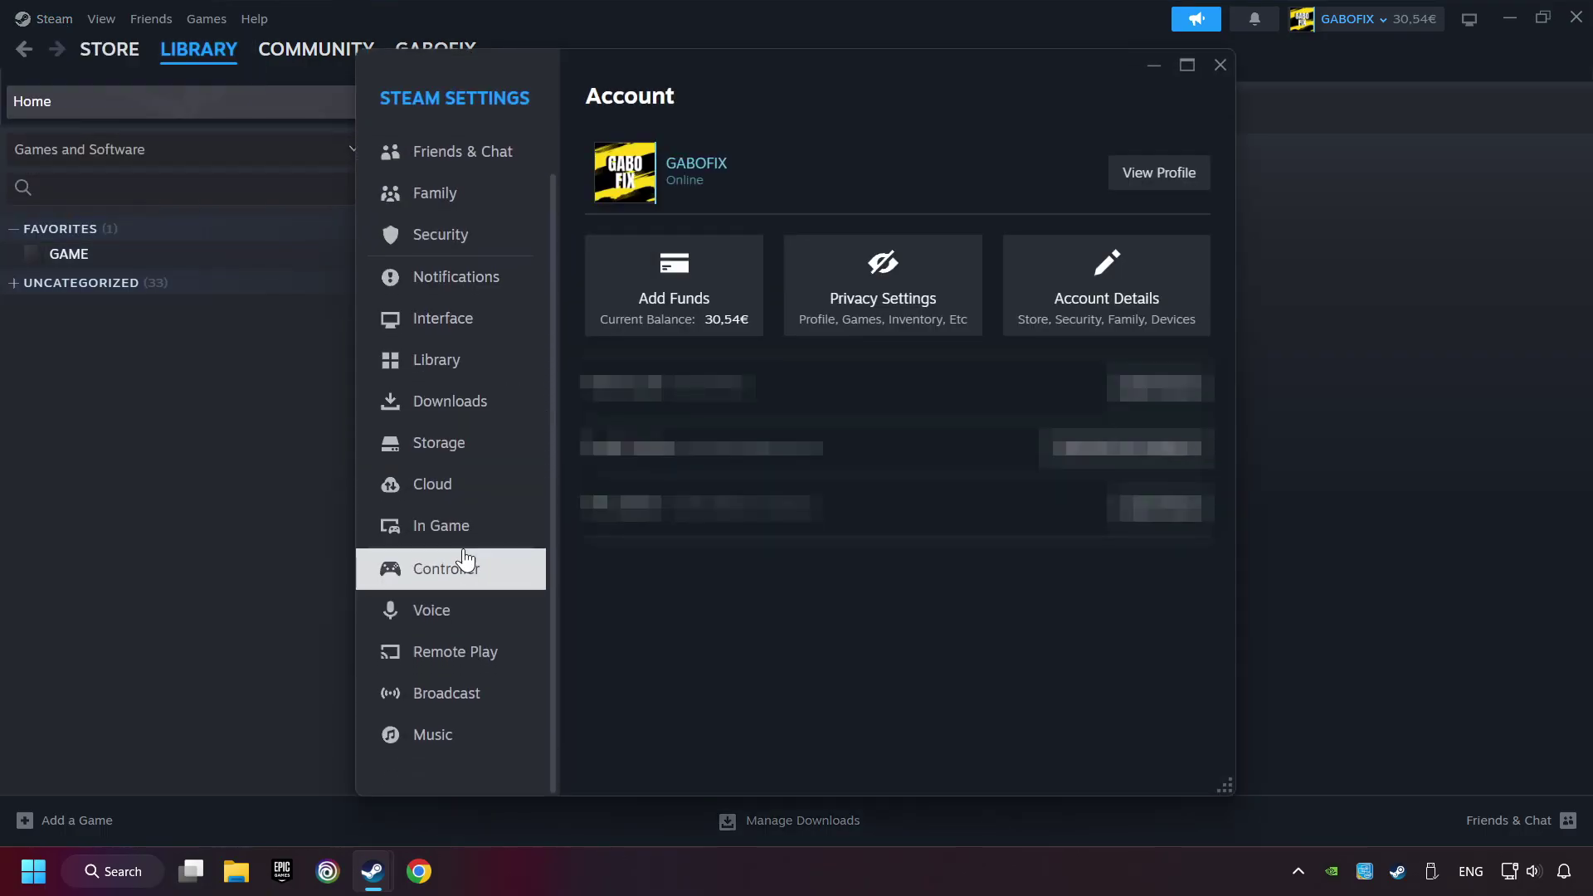
pyautogui.click(526, 578)
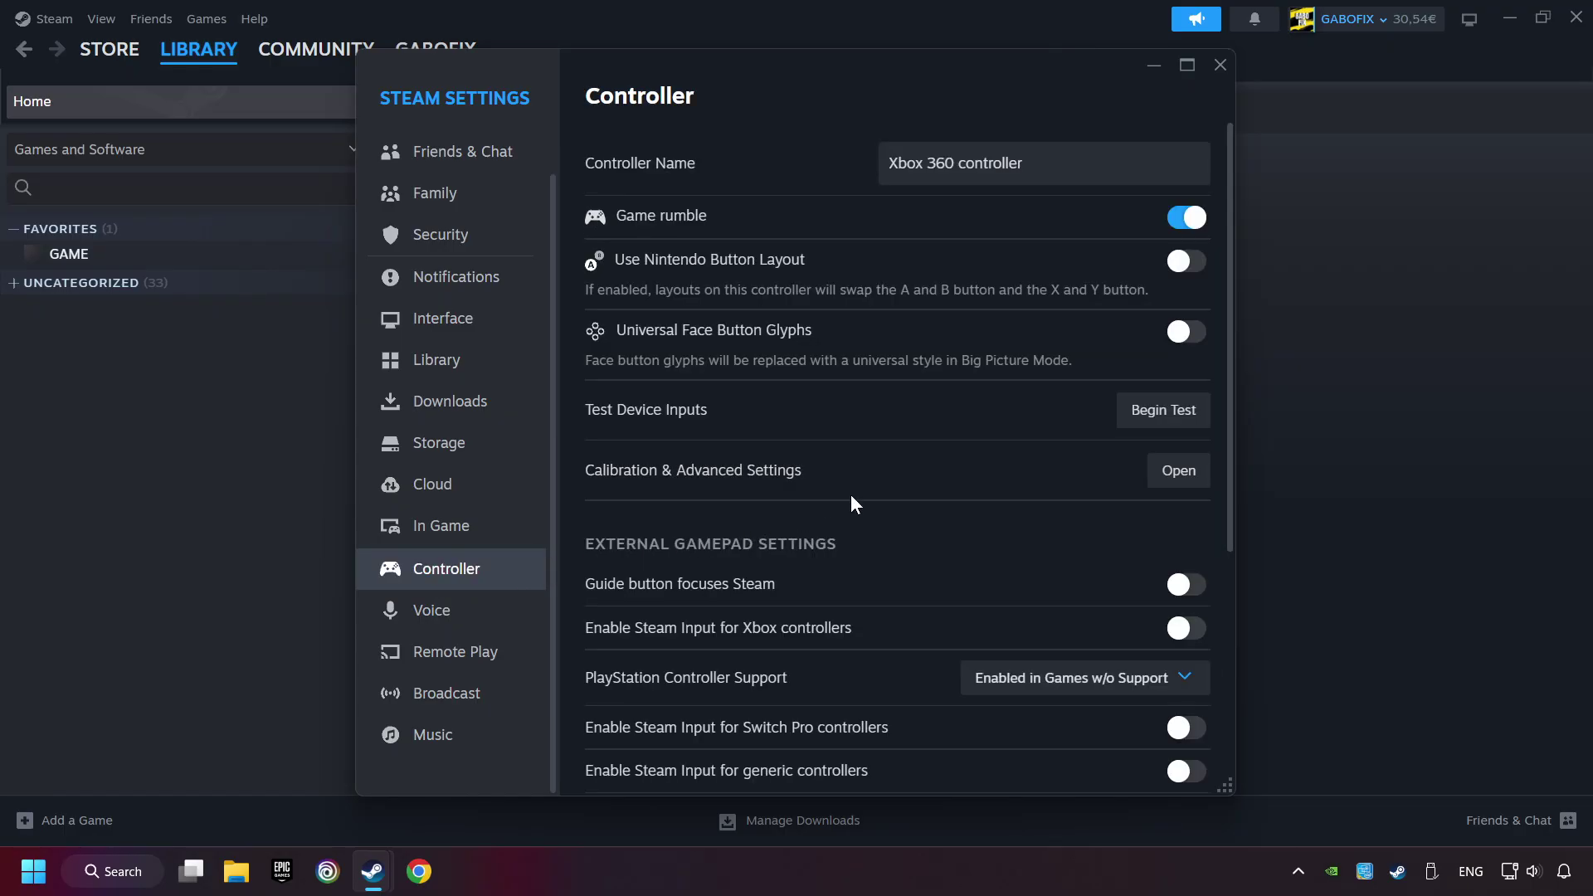
# Step: Enable Steam Input for Xbox, Switch Pro and generic controllers, leaving PlayStation unchanged, then close Settings
pyautogui.scroll(-3, 868, 493)
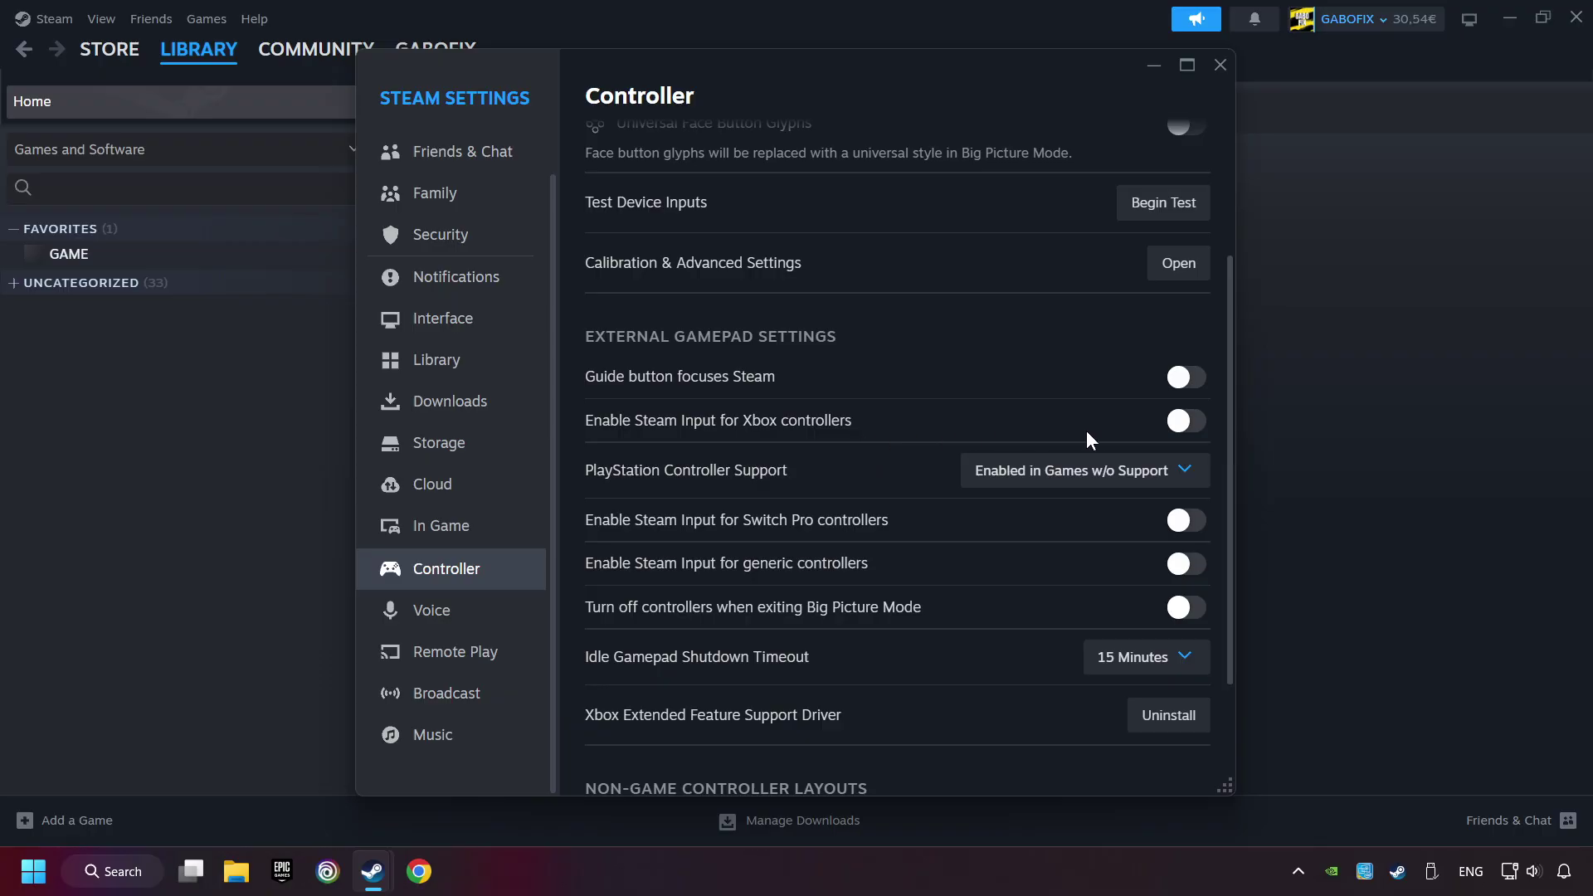
pyautogui.click(1187, 424)
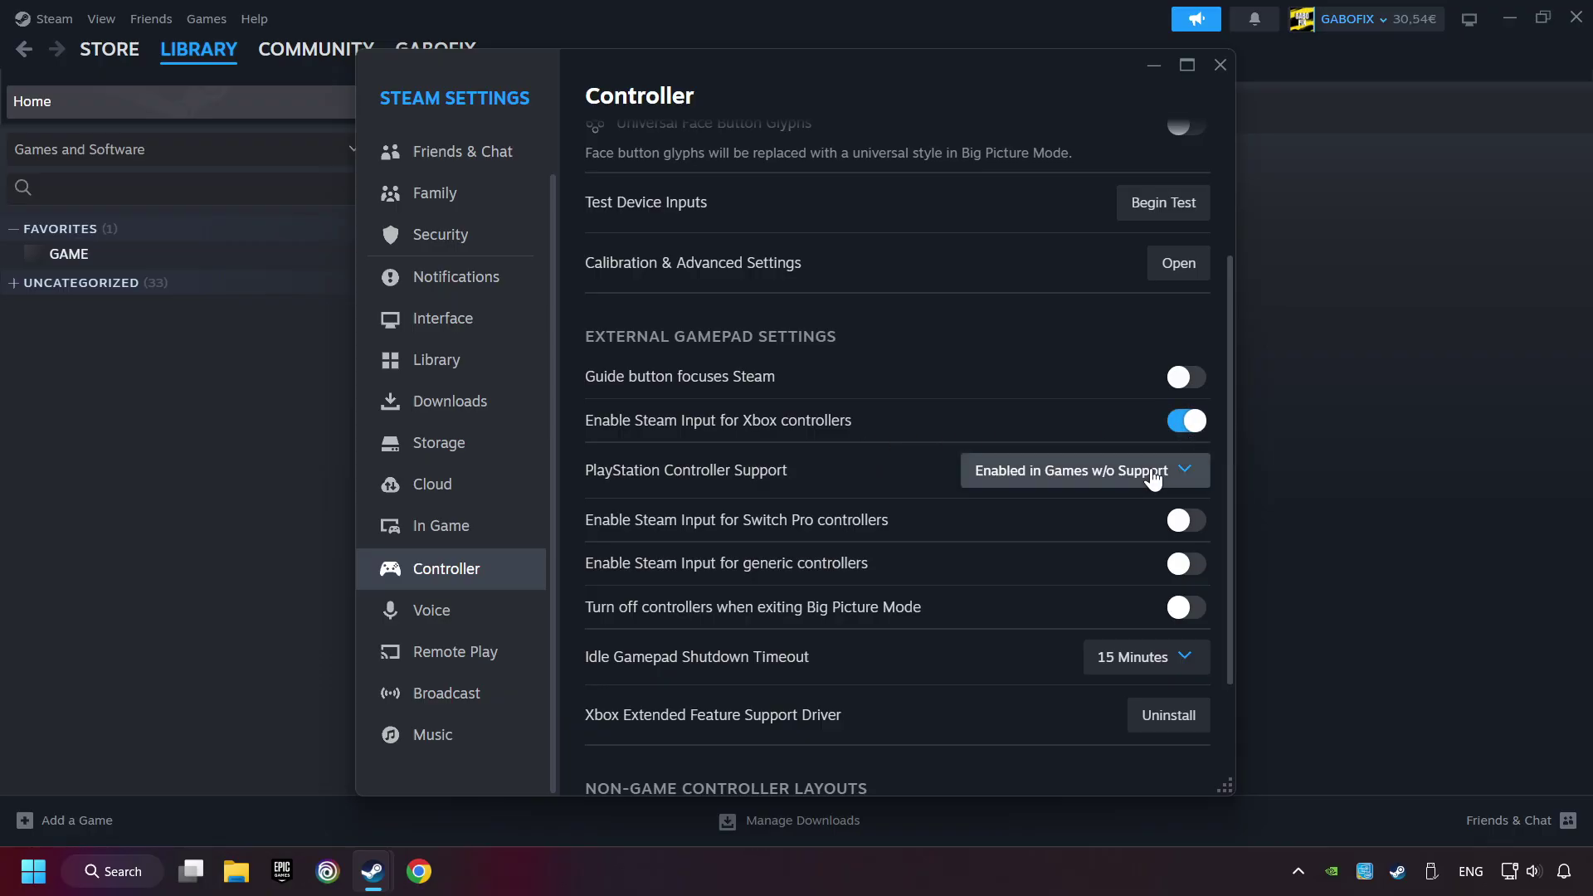
pyautogui.click(1087, 471)
pyautogui.click(1113, 558)
pyautogui.click(1192, 523)
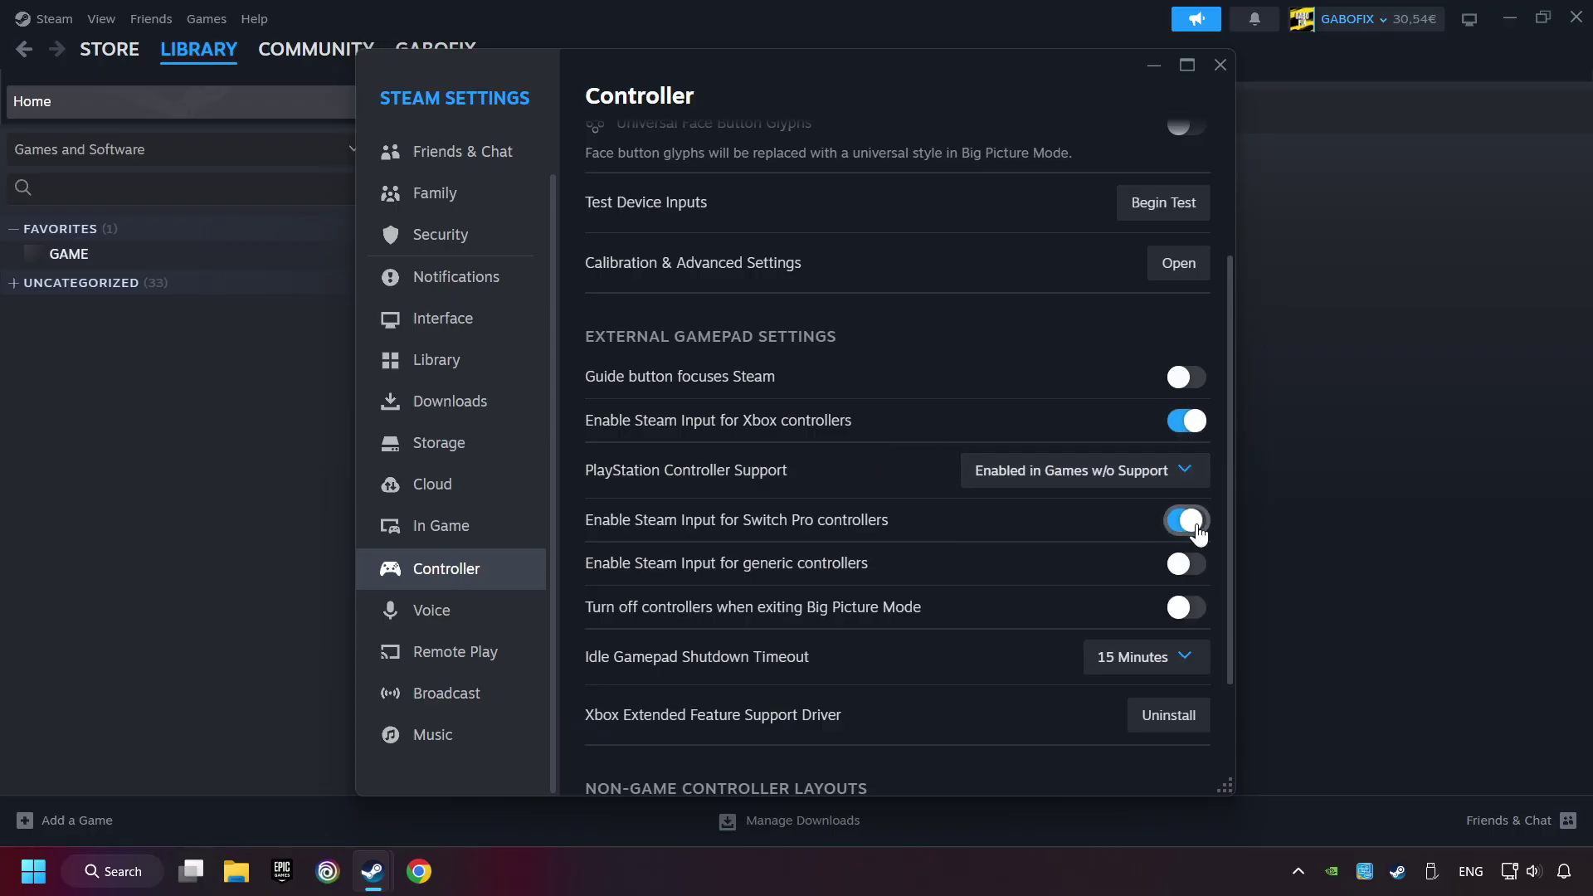
pyautogui.click(1195, 563)
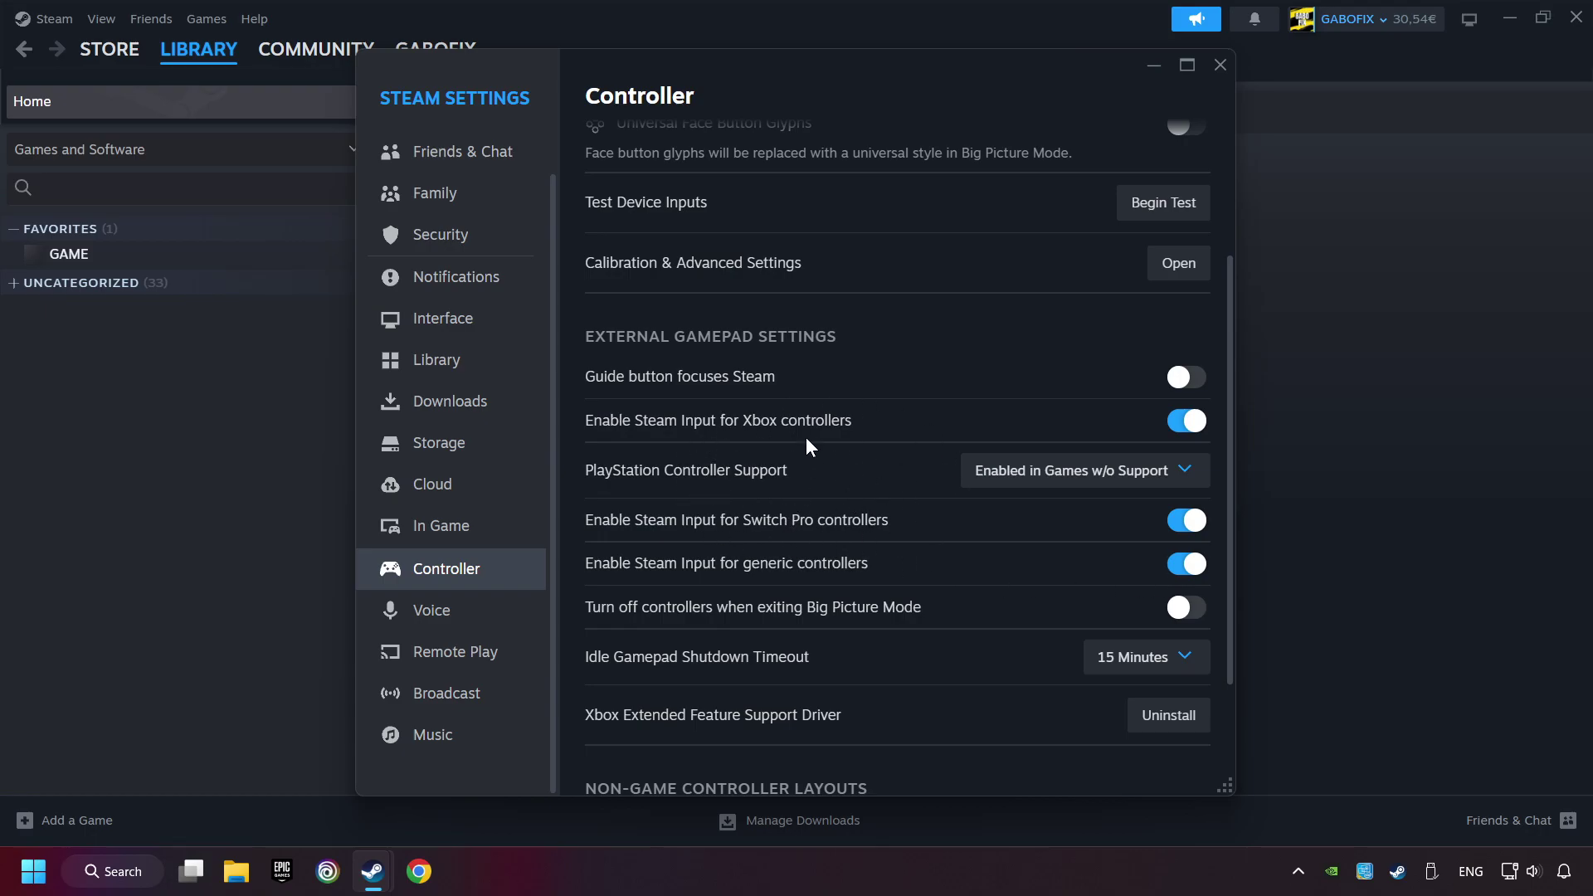
pyautogui.click(1222, 67)
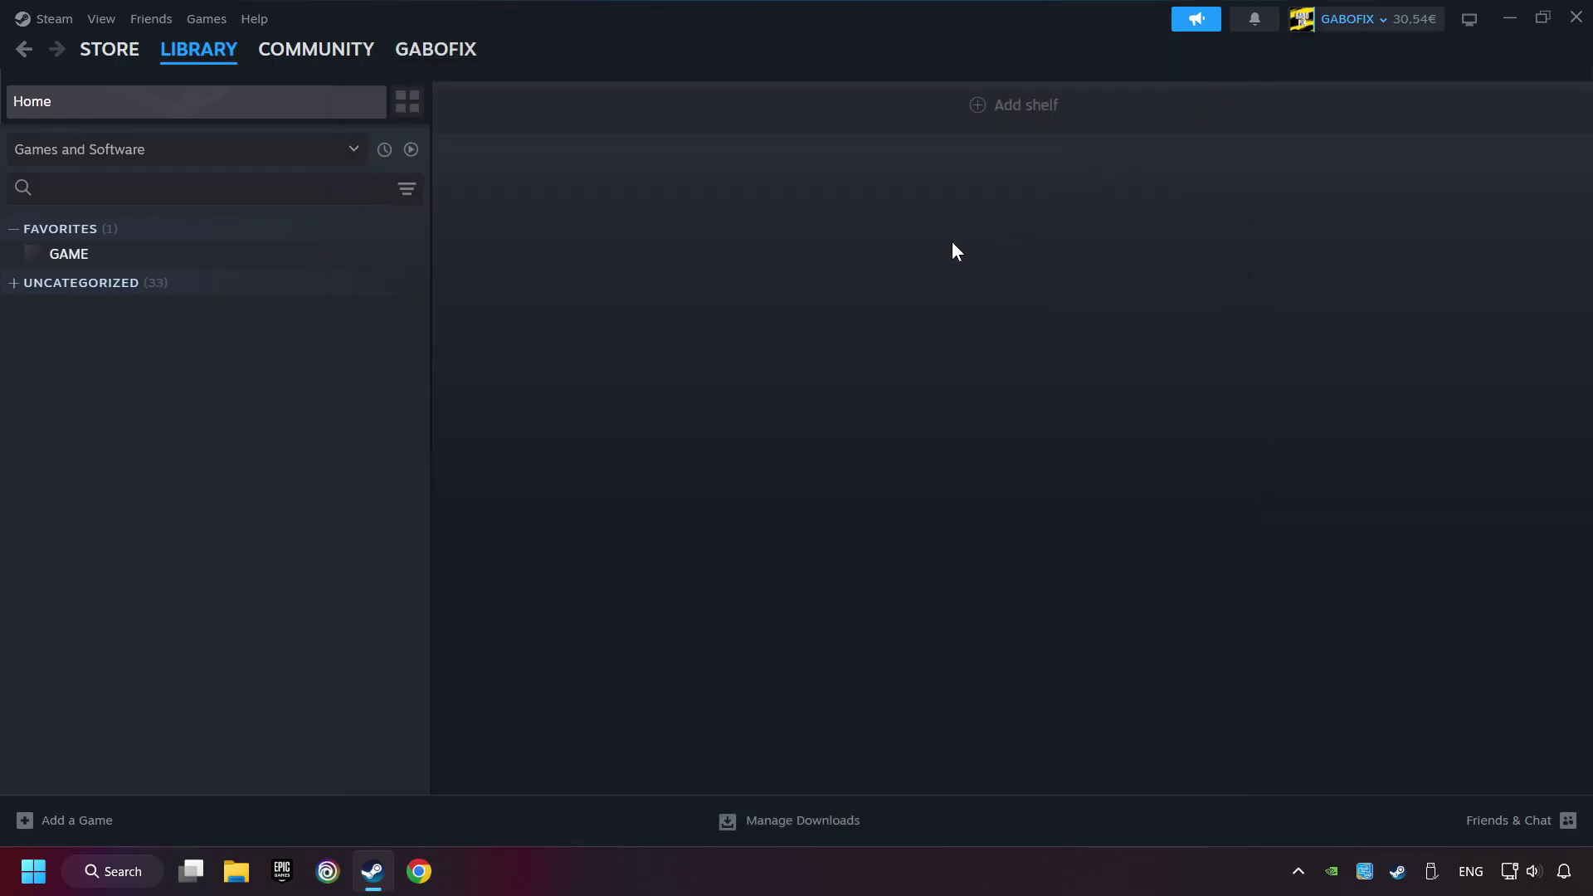
pyautogui.click(77, 826)
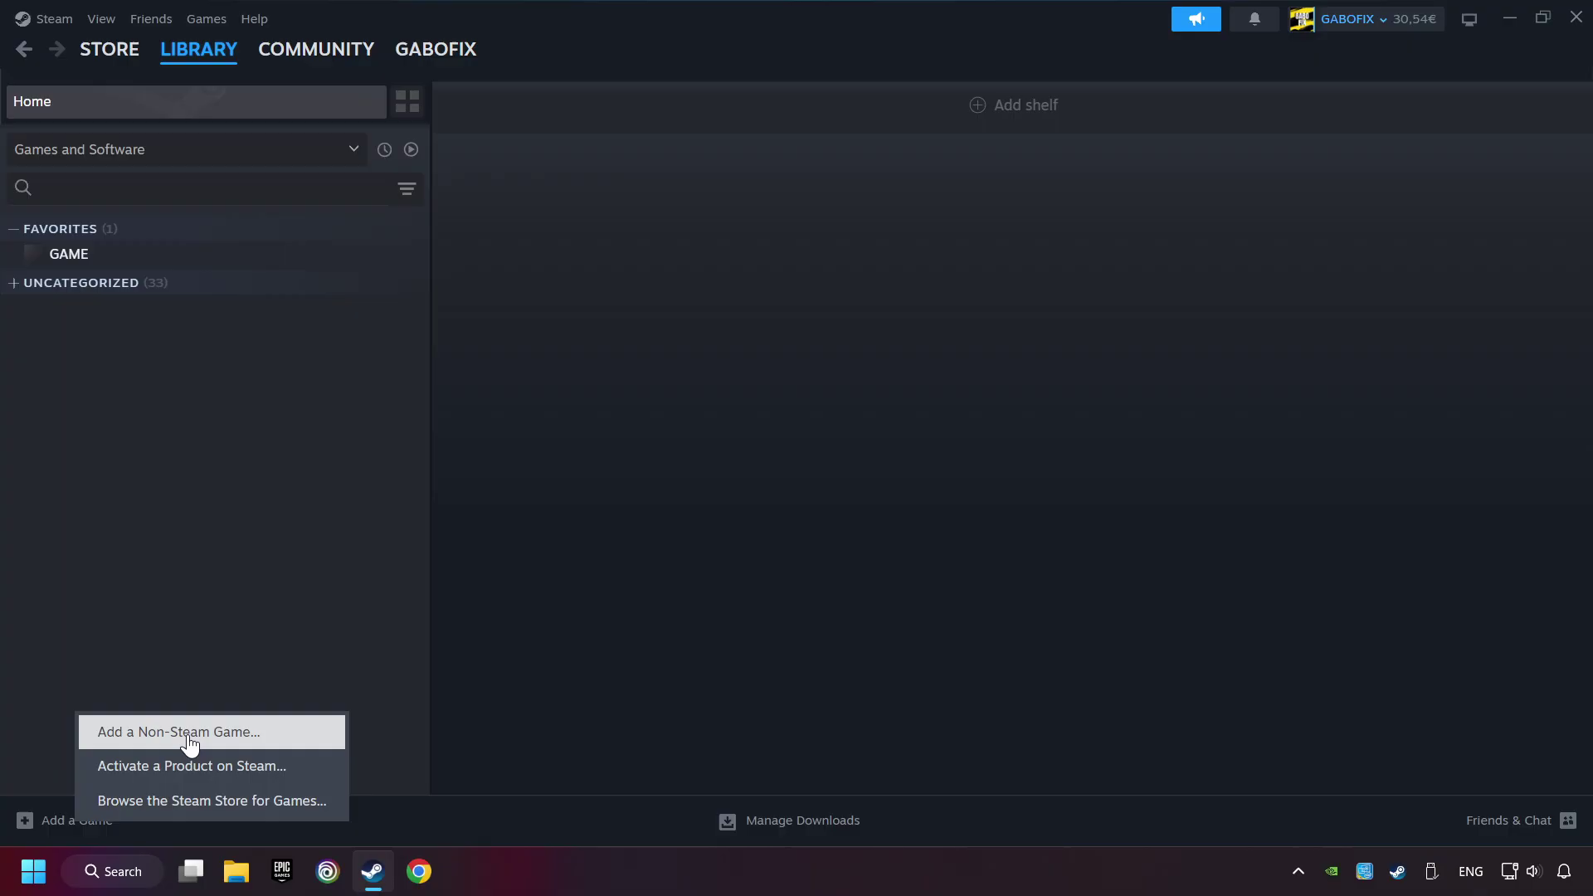
pyautogui.click(280, 734)
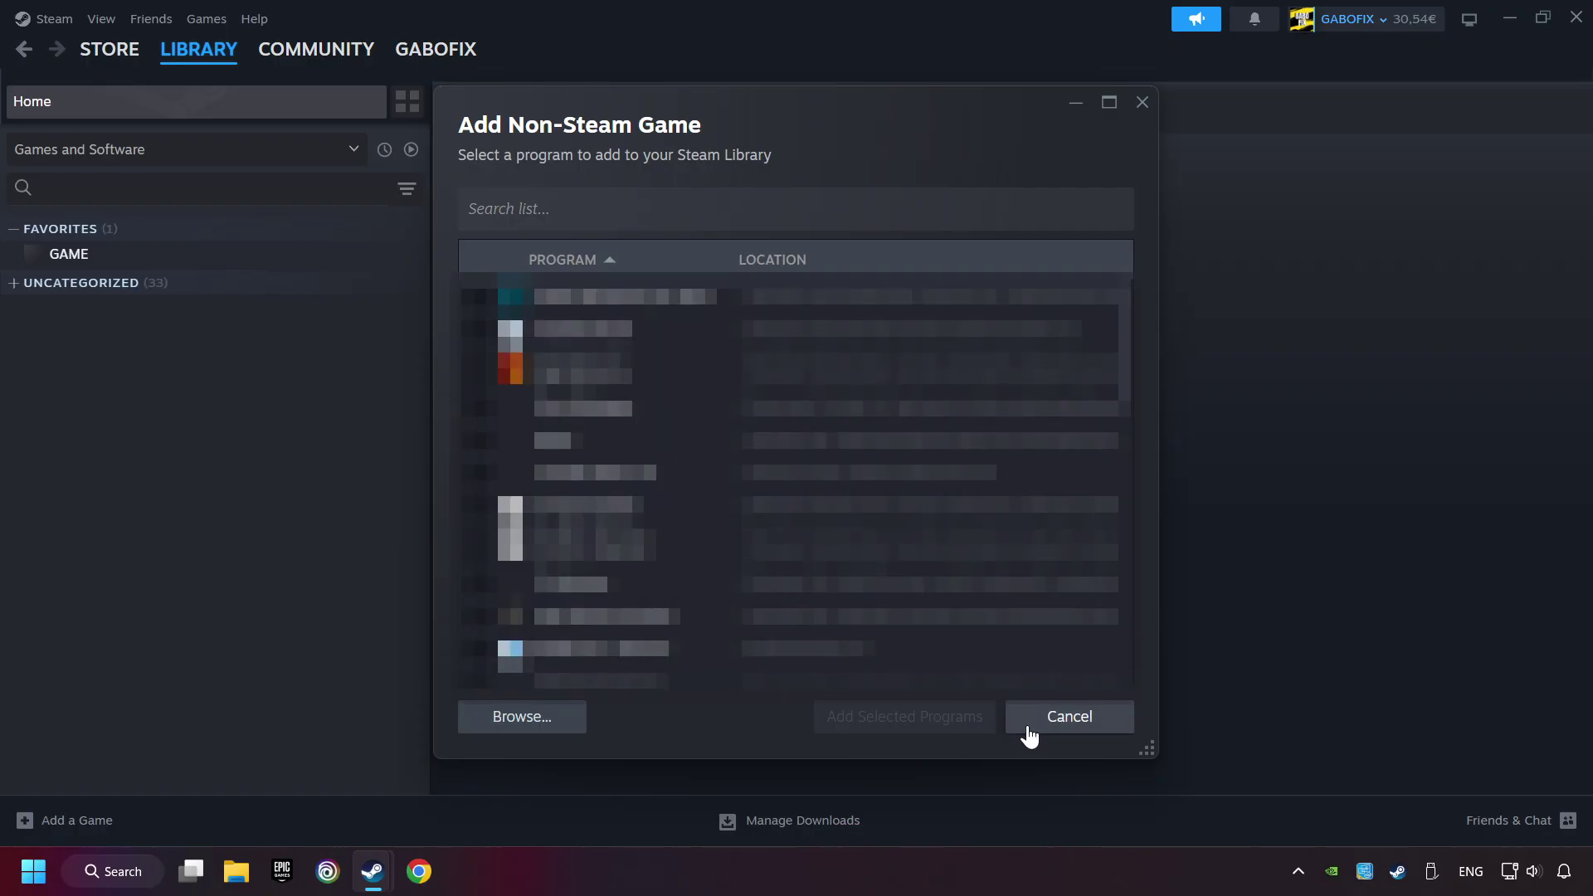
pyautogui.click(1057, 723)
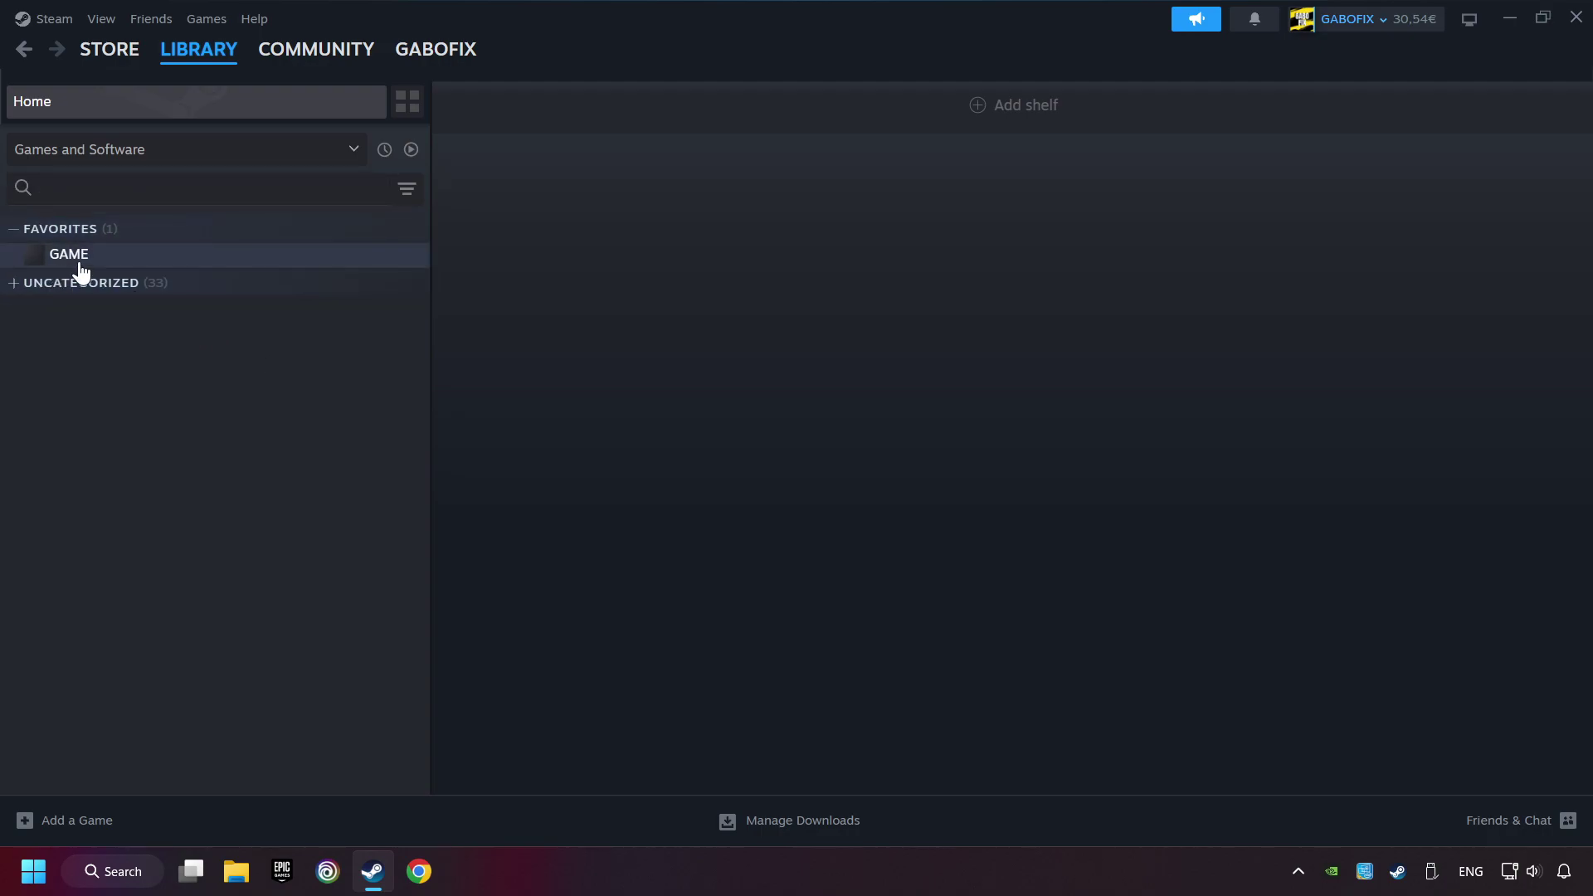
# Step: Open GAME's library page from Favorites, the non-Steam game entry in the sidebar
pyautogui.click(183, 267)
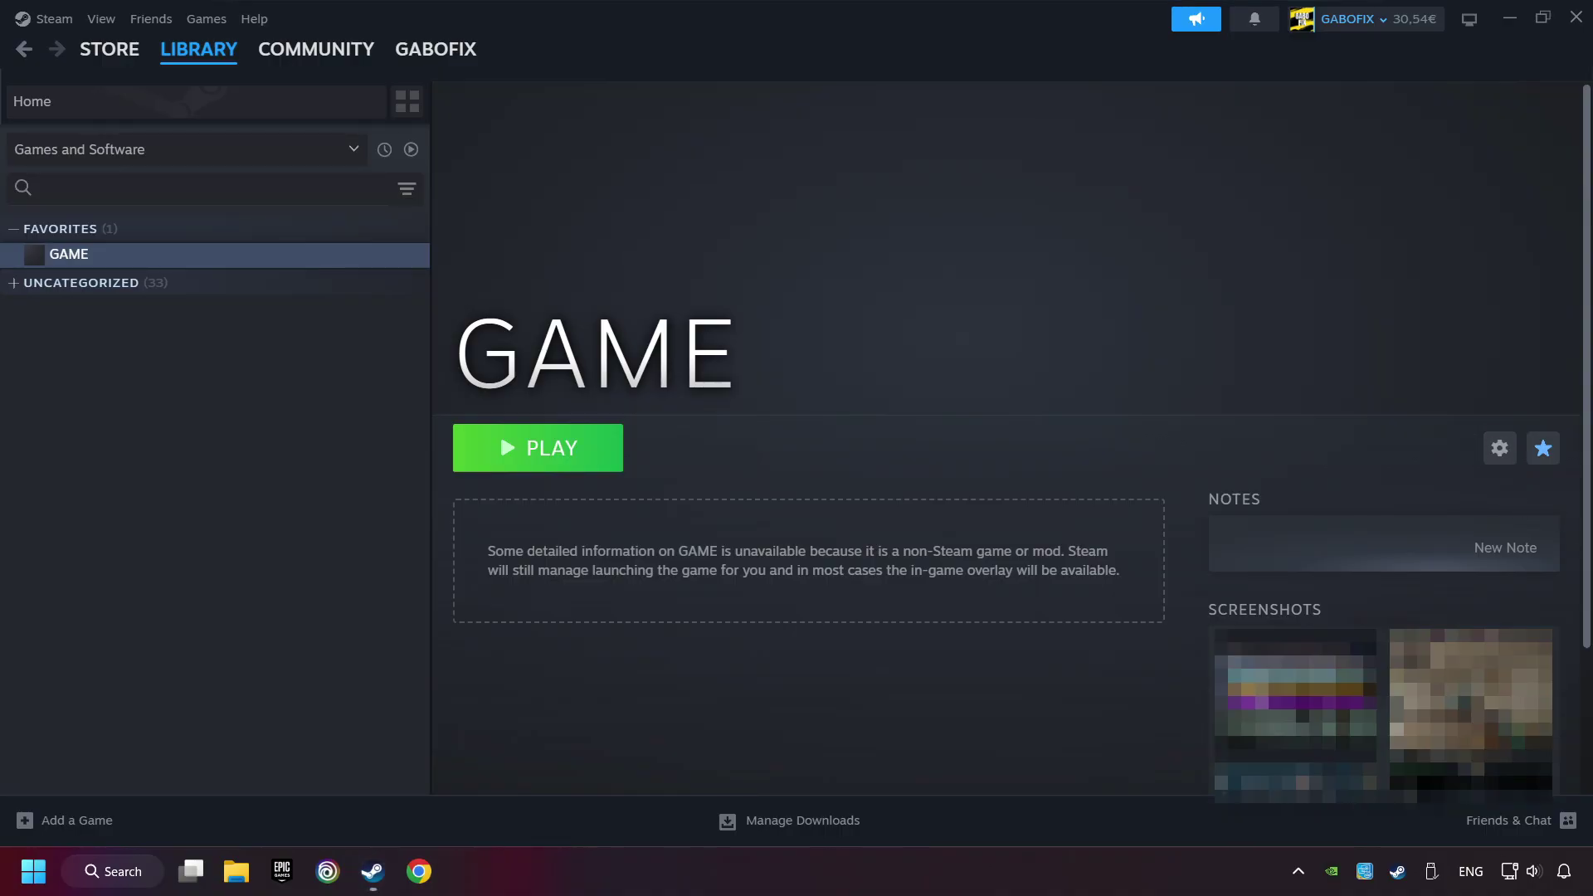
pyautogui.click(1469, 484)
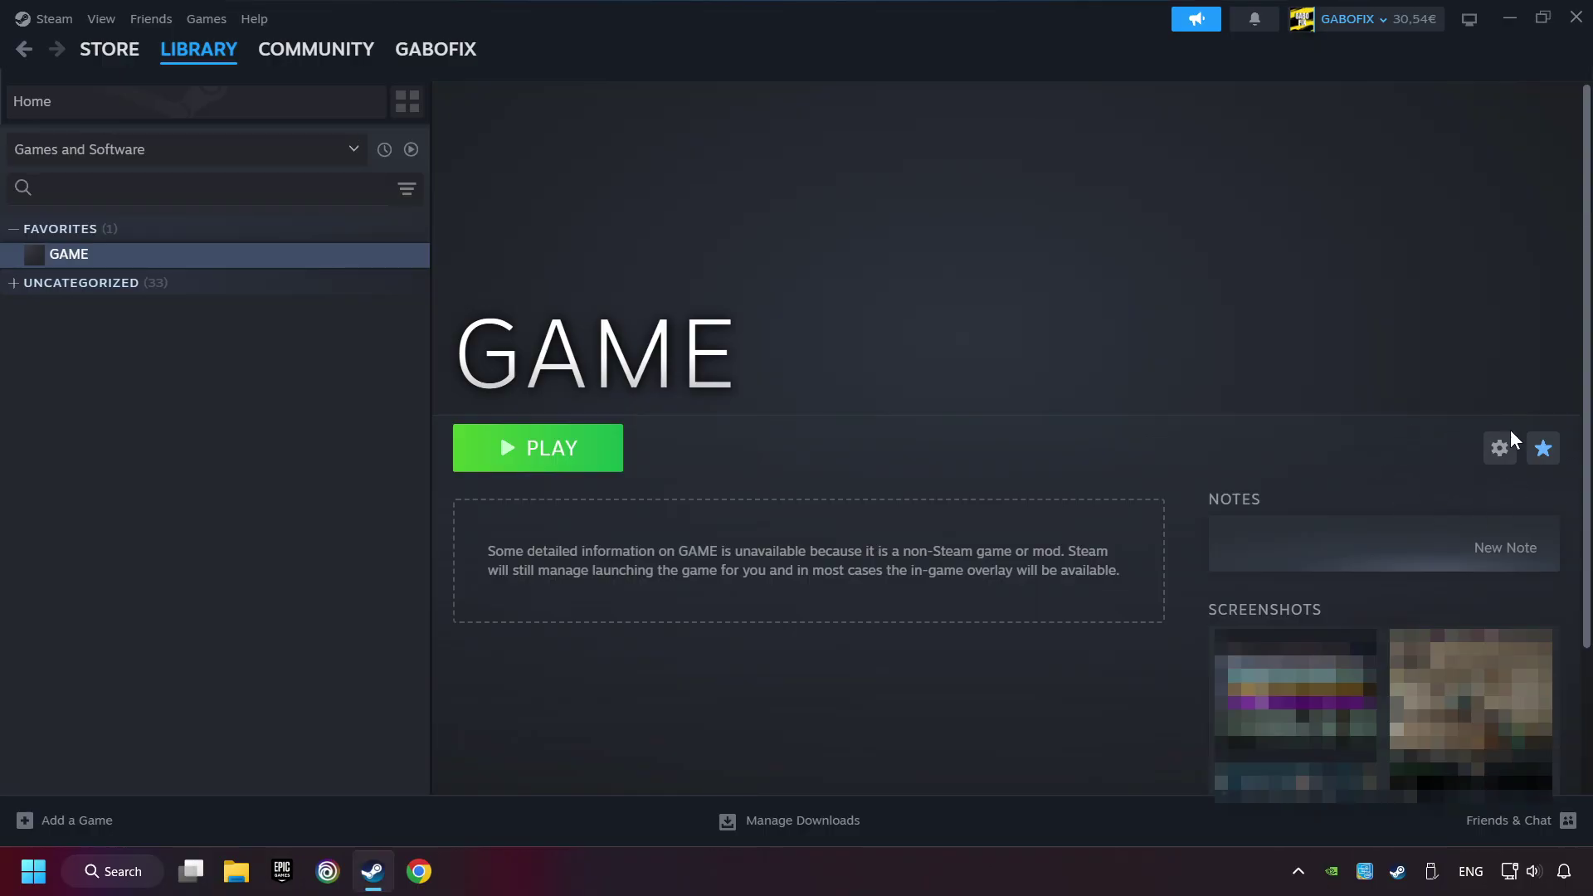
pyautogui.click(1506, 481)
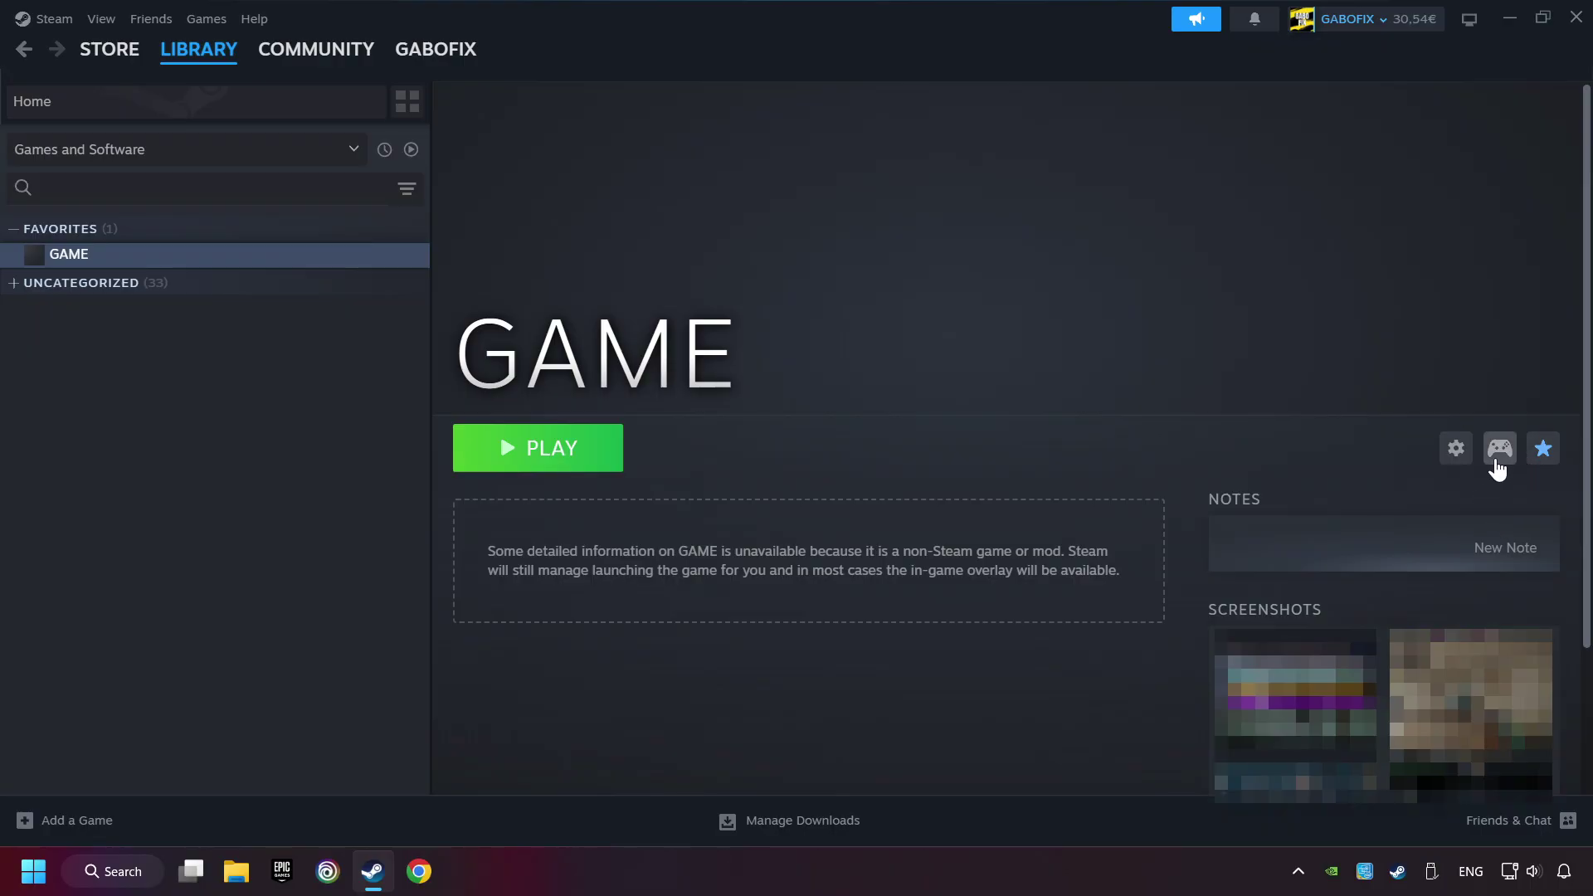
# Step: Preview the Gamepad template as GAME's current button layout in its controller settings
pyautogui.click(1499, 453)
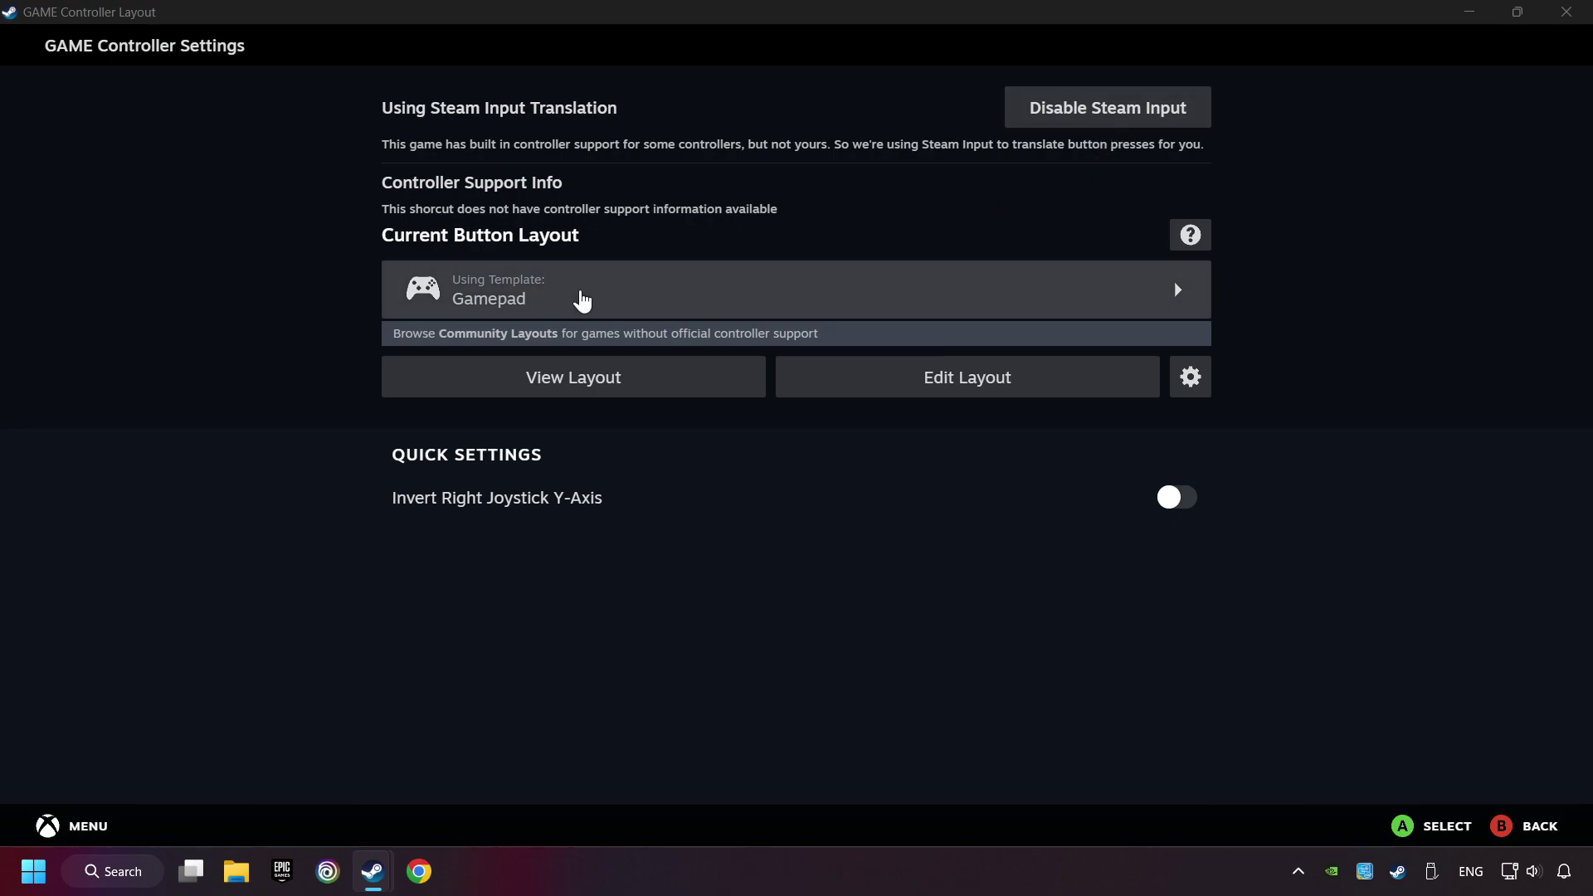
pyautogui.click(629, 304)
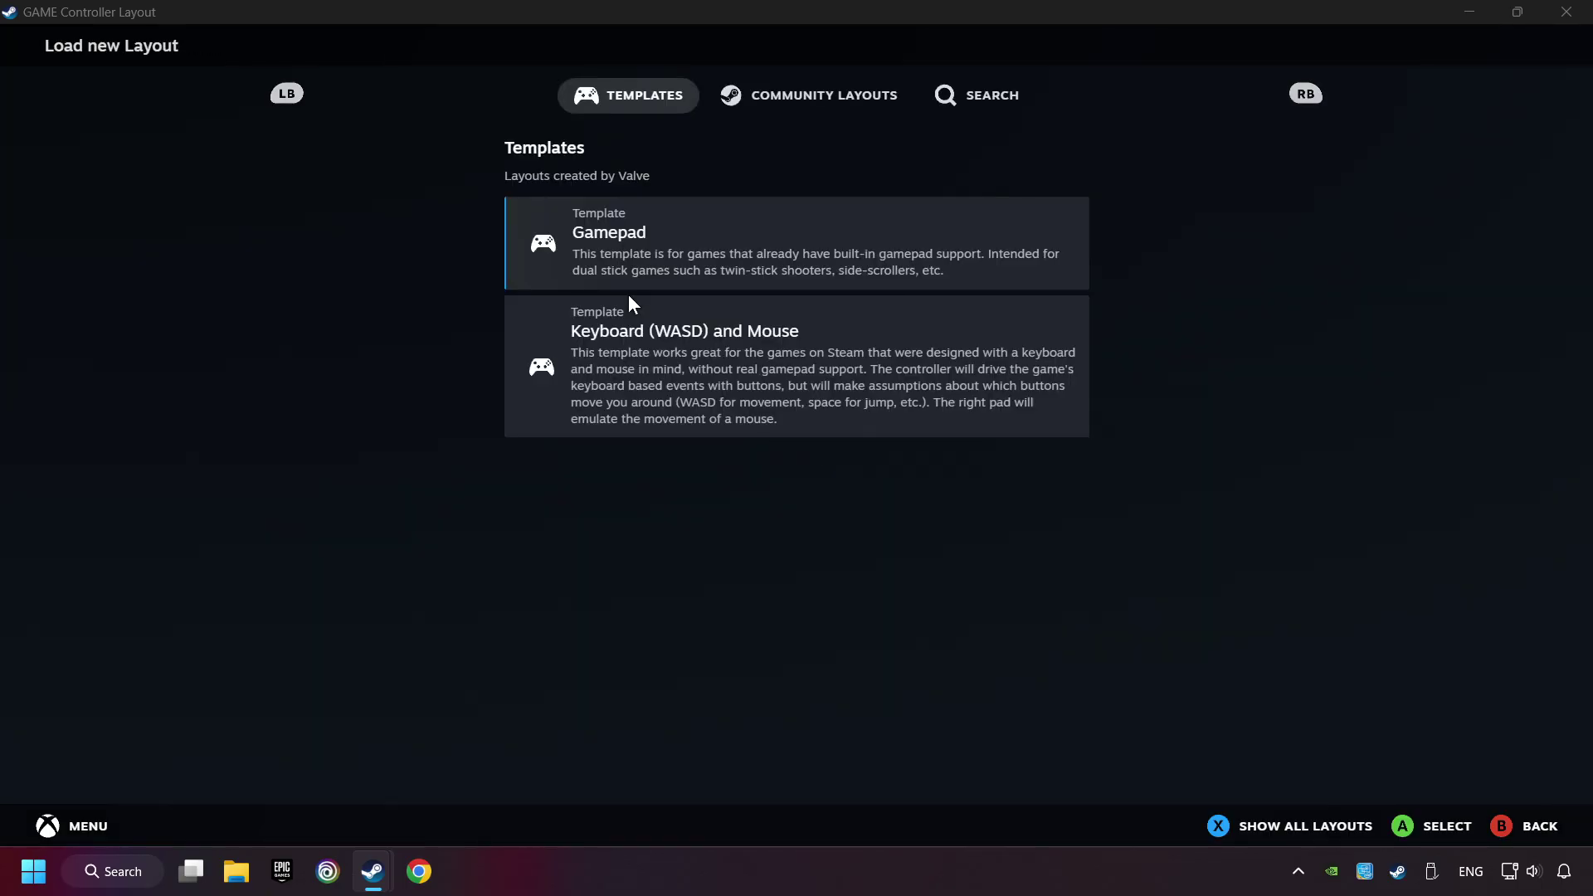
pyautogui.click(697, 239)
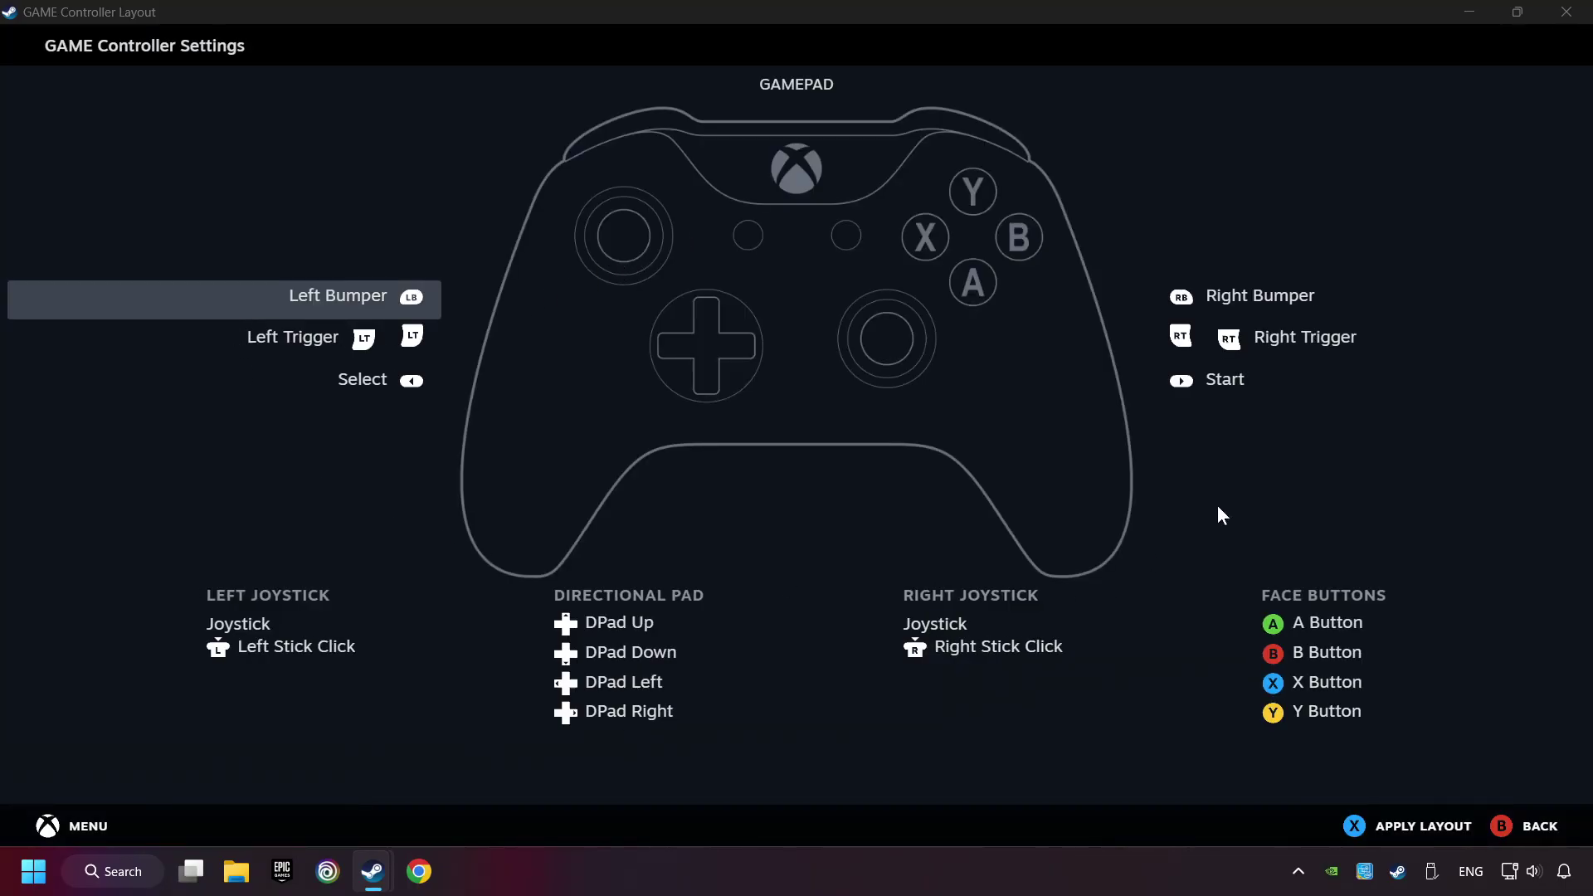
# Step: Review the Gamepad template's button, DPad, trigger and joystick mappings
pyautogui.click(1240, 292)
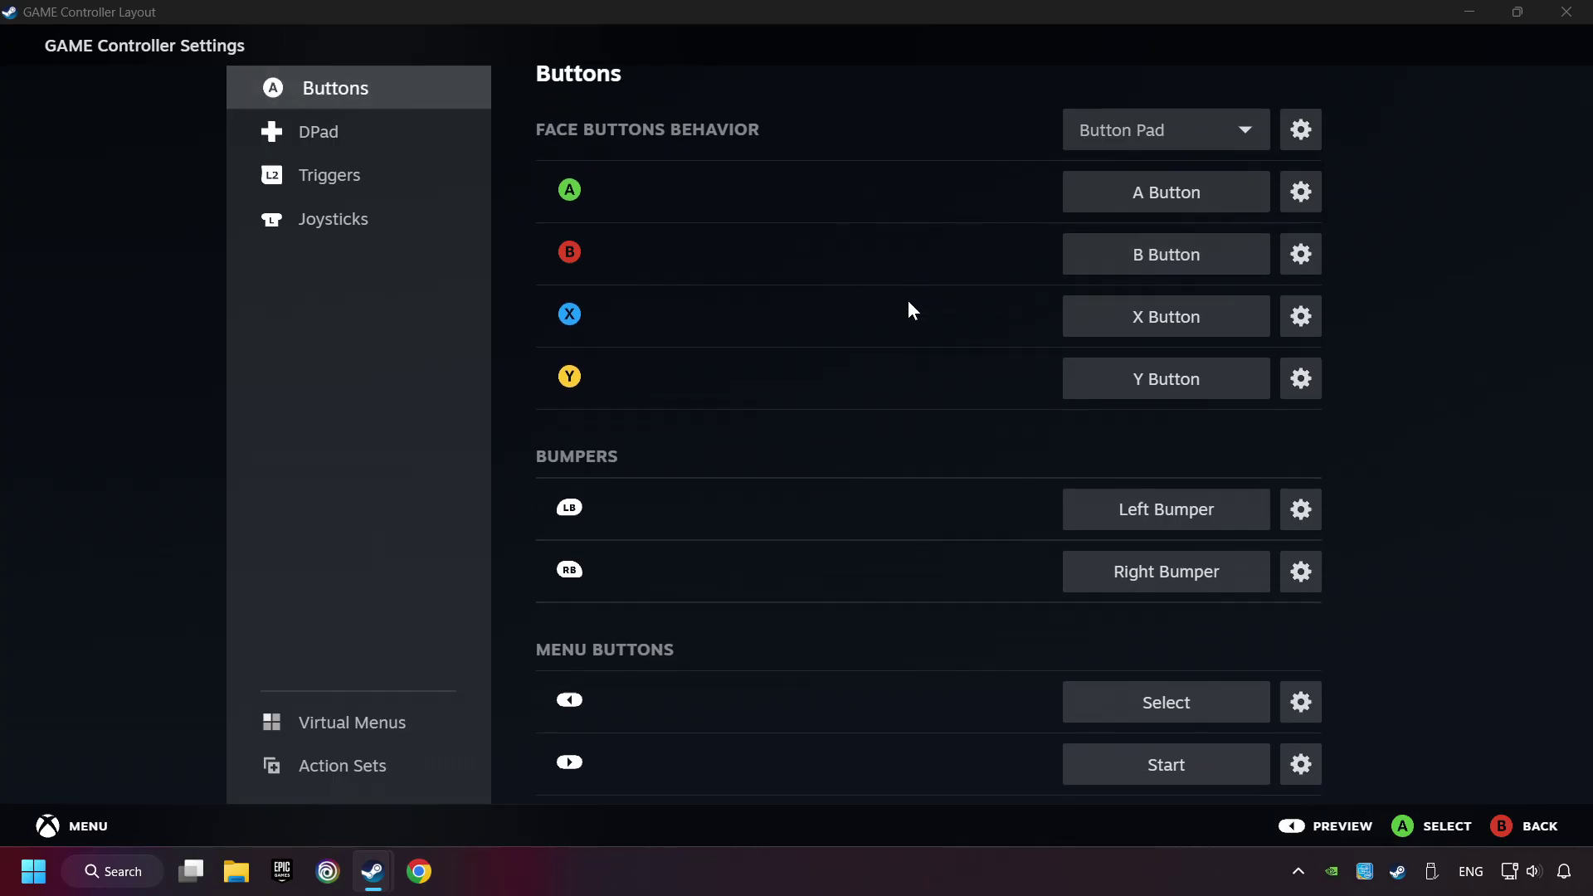
pyautogui.click(321, 147)
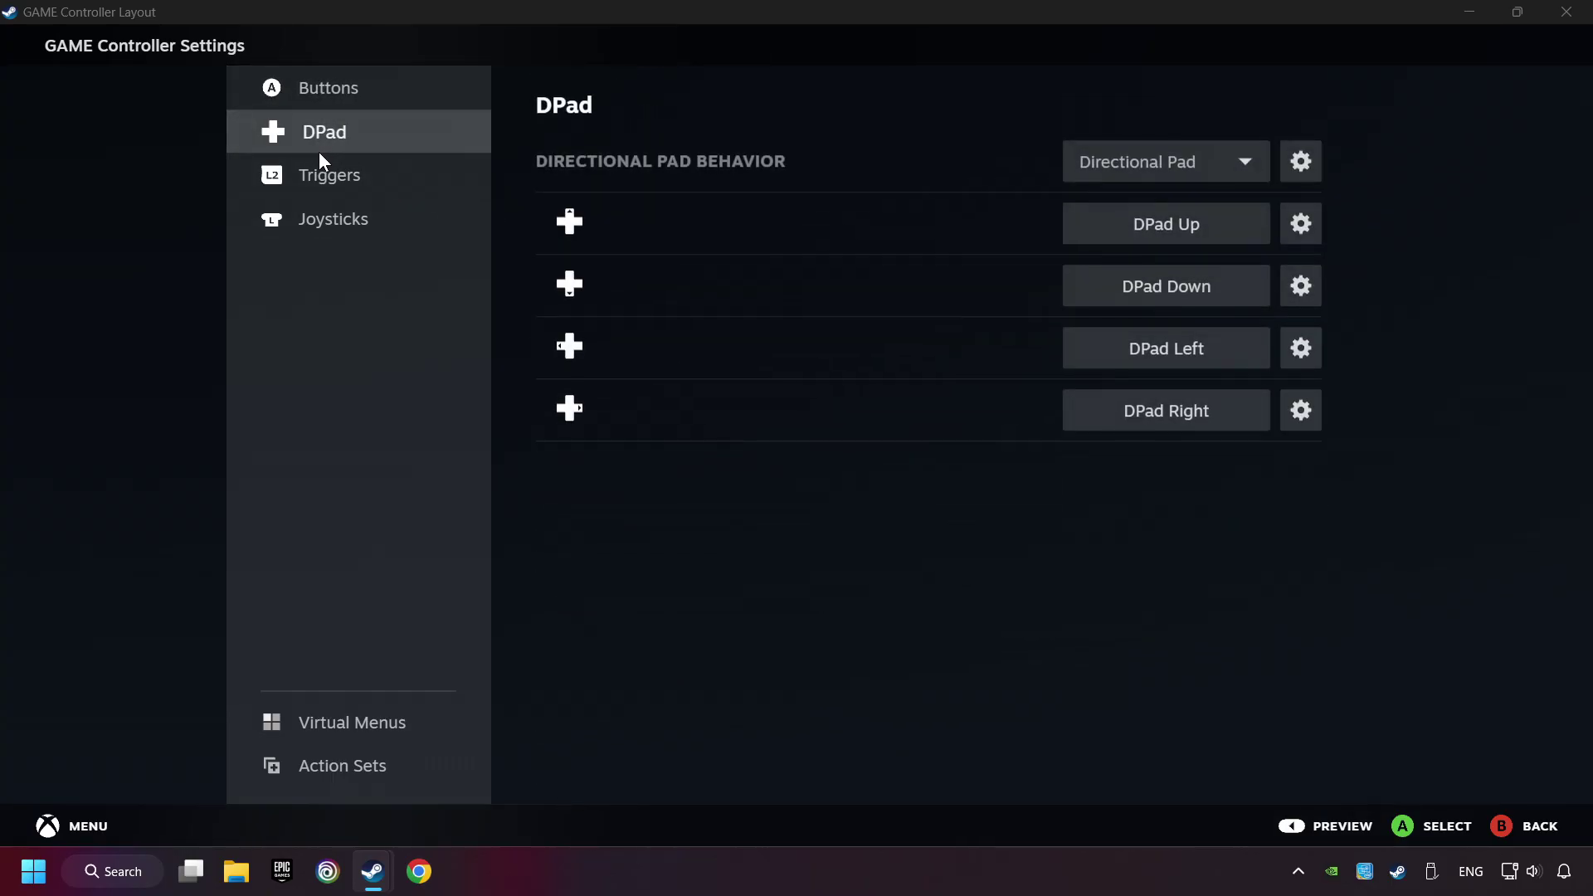
pyautogui.click(357, 172)
pyautogui.click(367, 218)
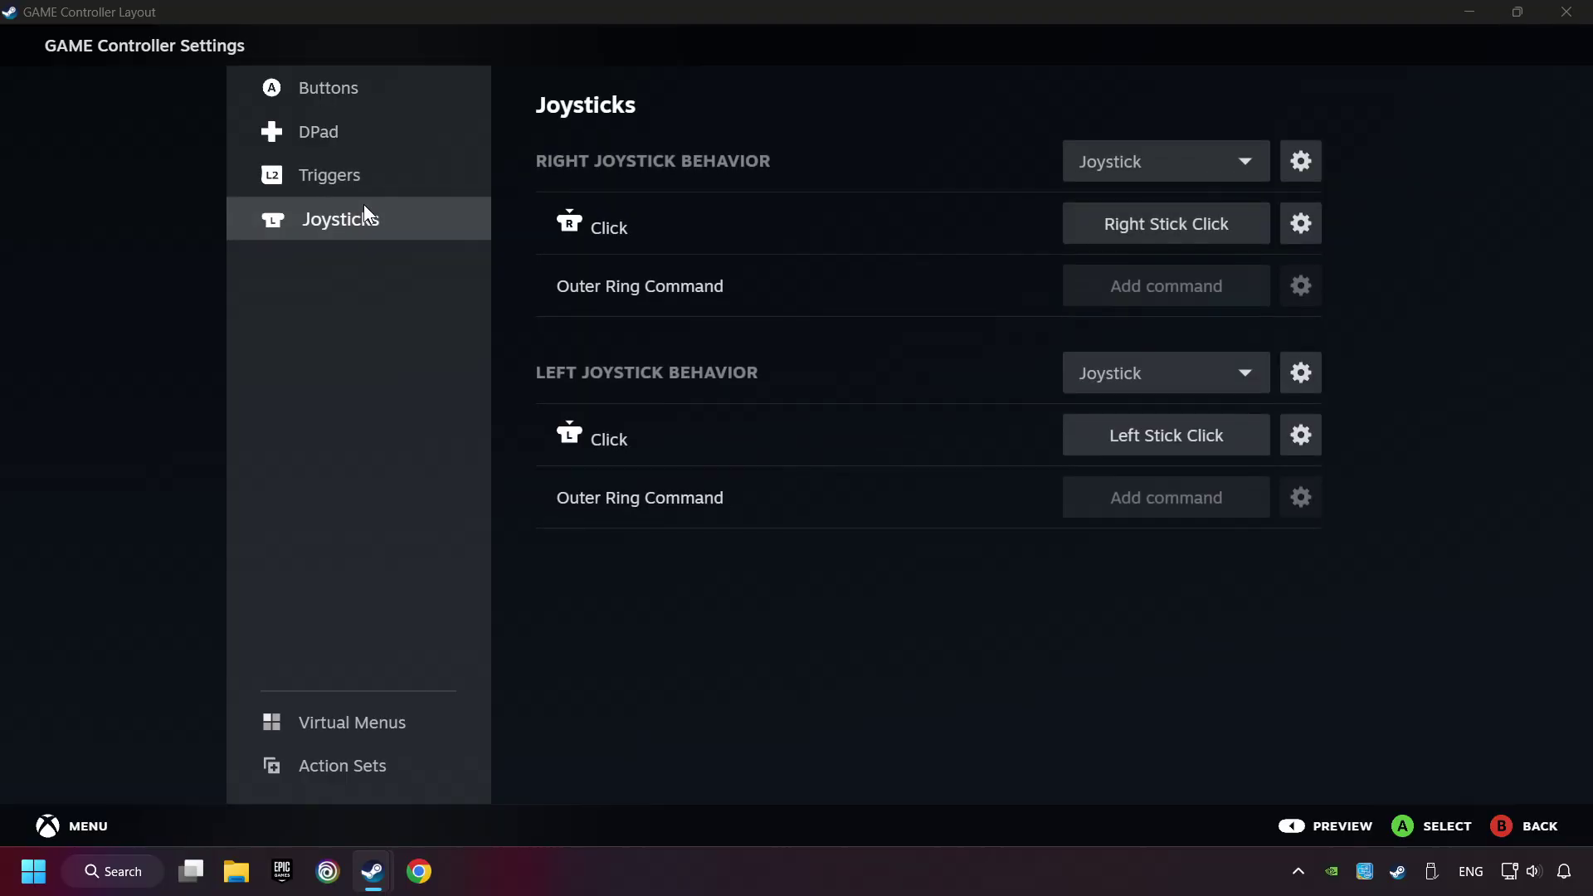
pyautogui.click(429, 107)
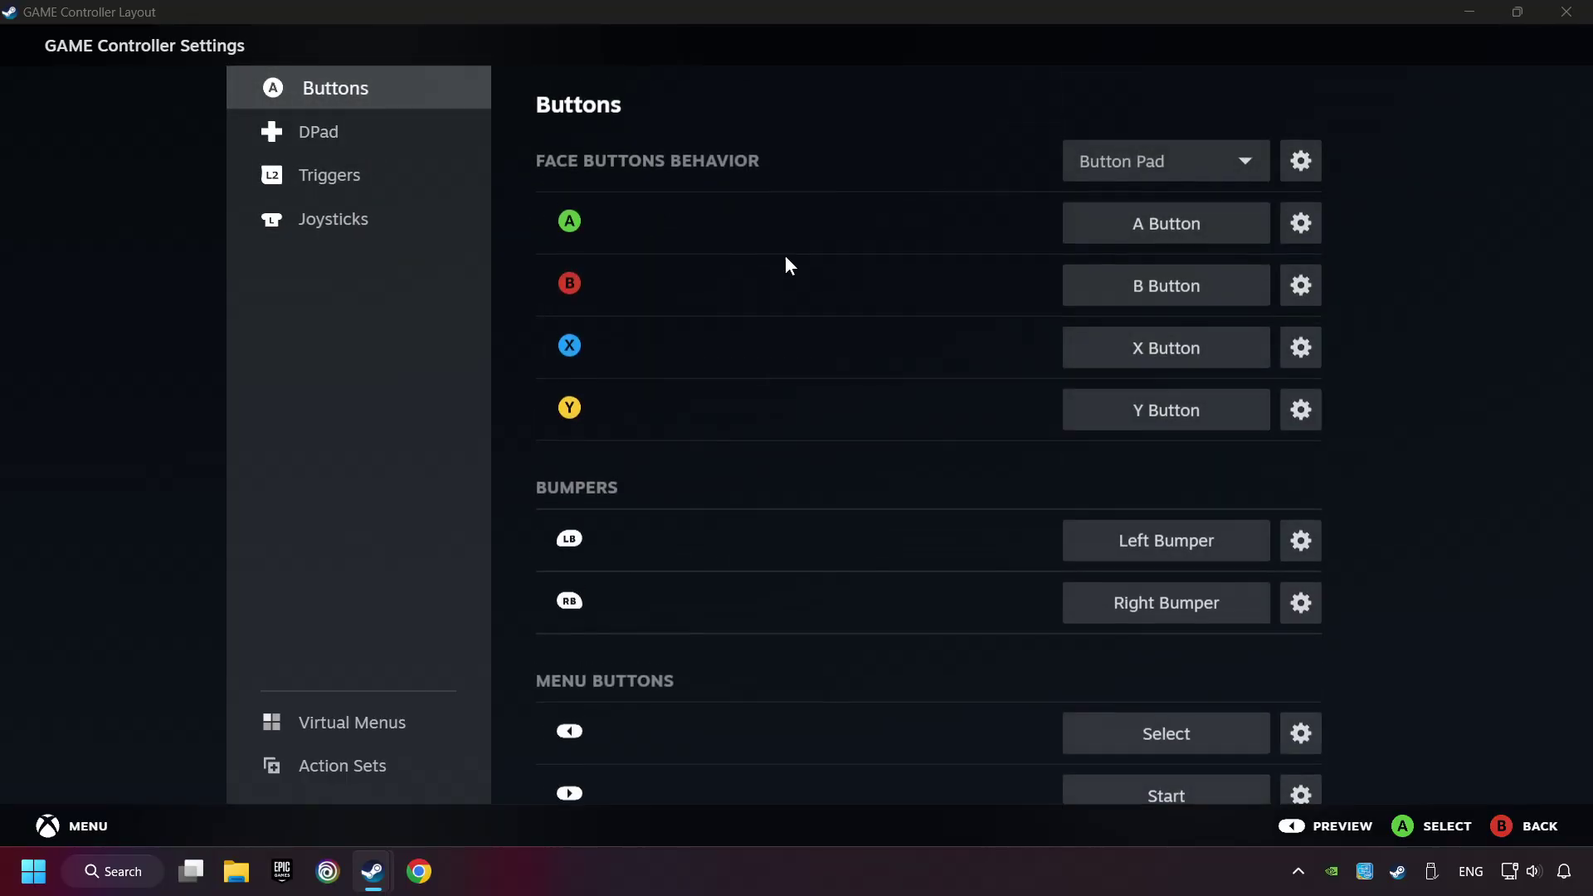
pyautogui.scroll(-1, 714, 490)
# Step: Preview the full Gamepad layout and apply it to GAME
pyautogui.click(1326, 826)
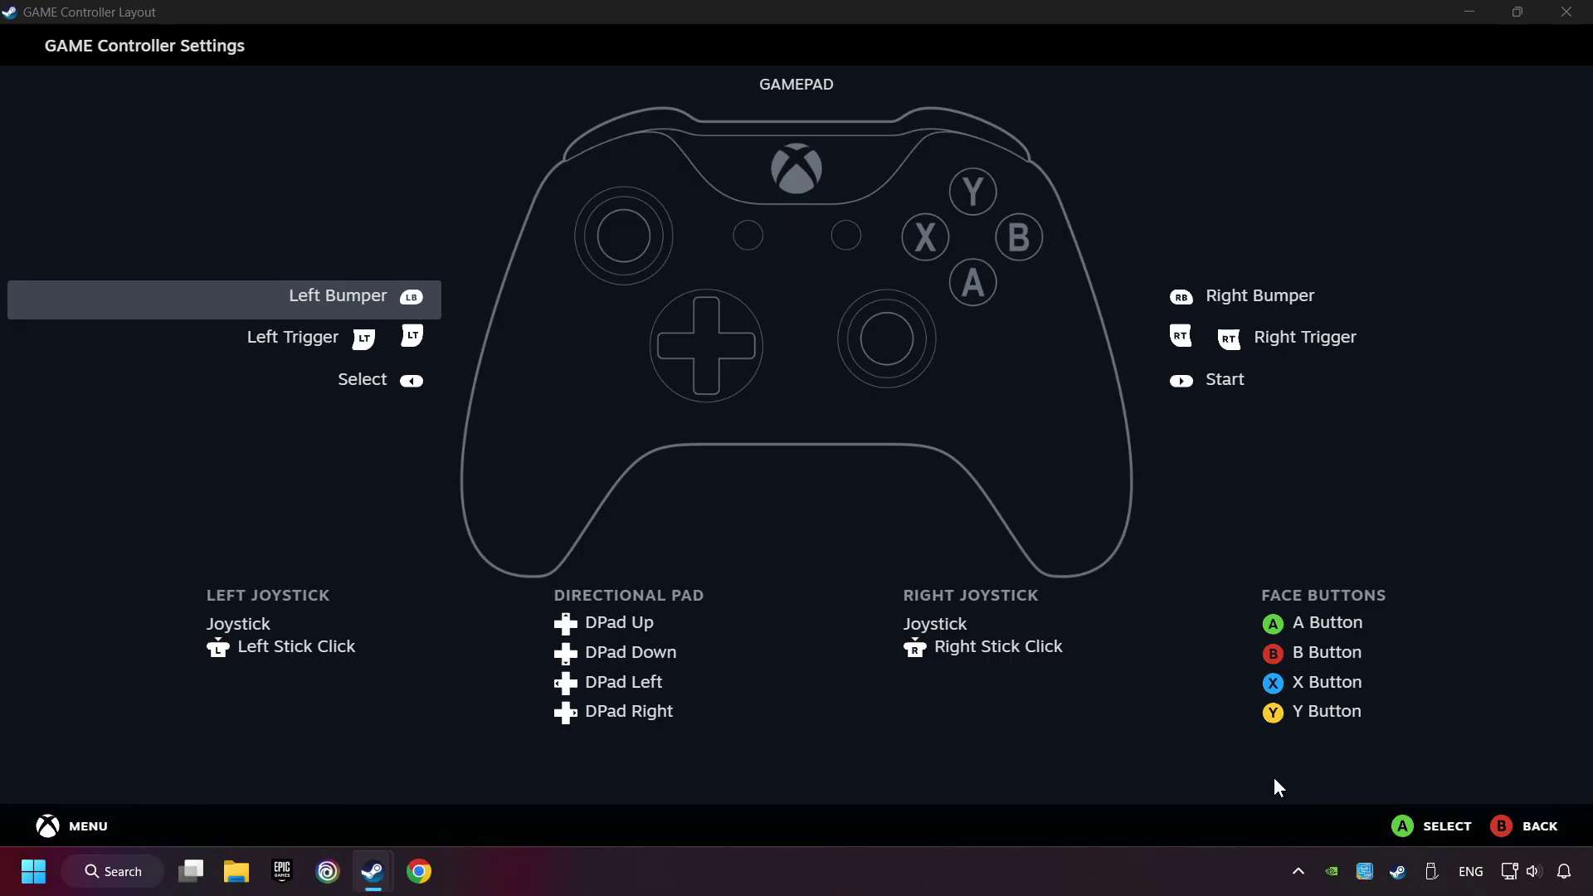
pyautogui.click(1535, 827)
pyautogui.click(1378, 826)
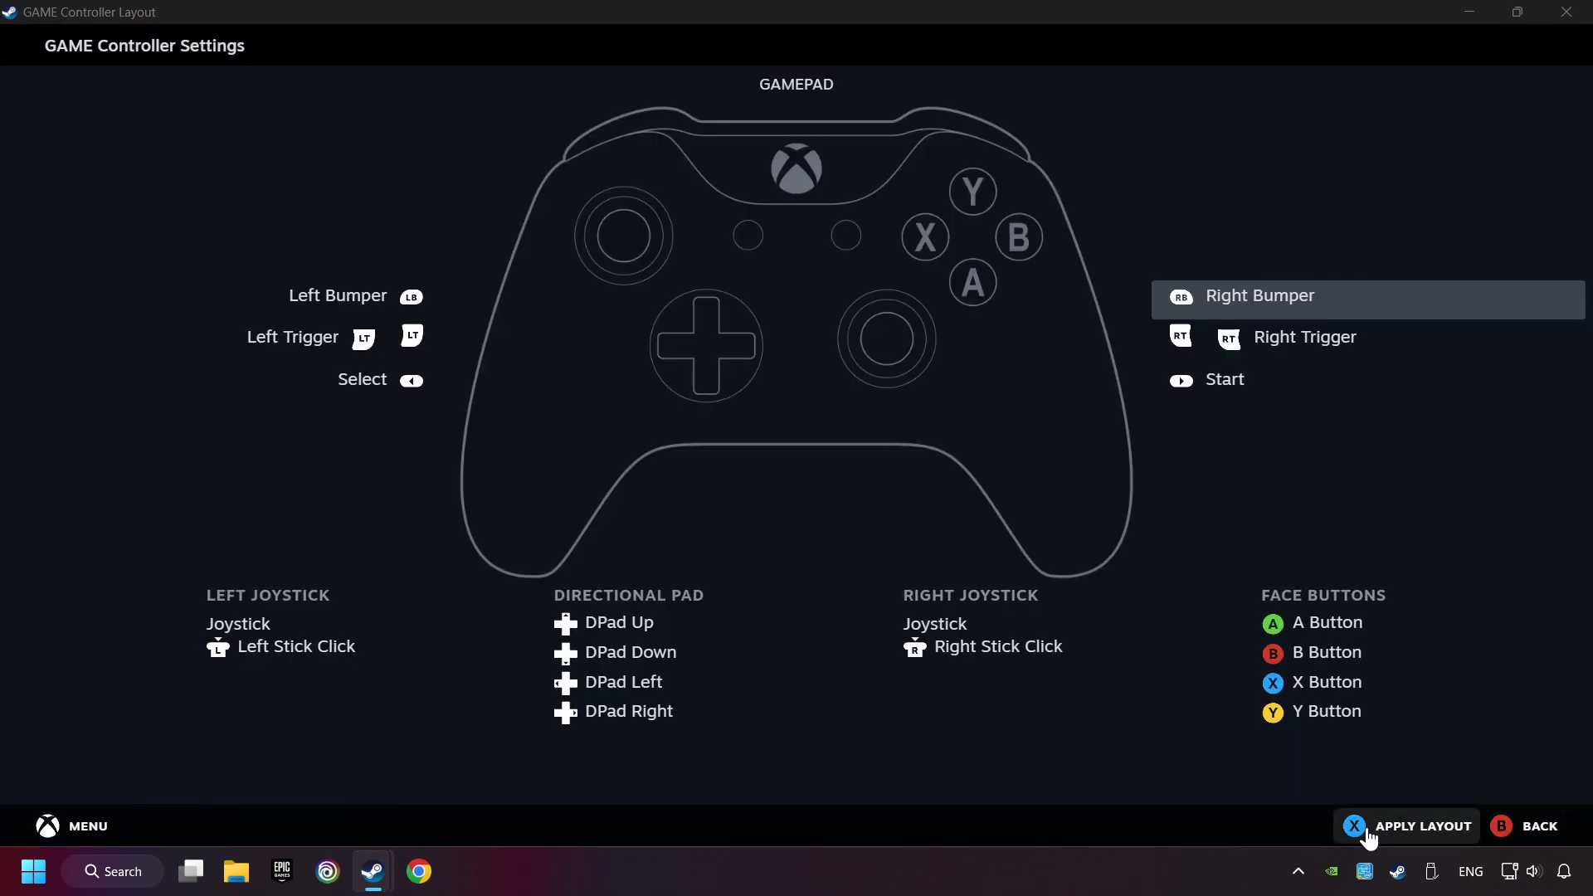
pyautogui.click(1398, 838)
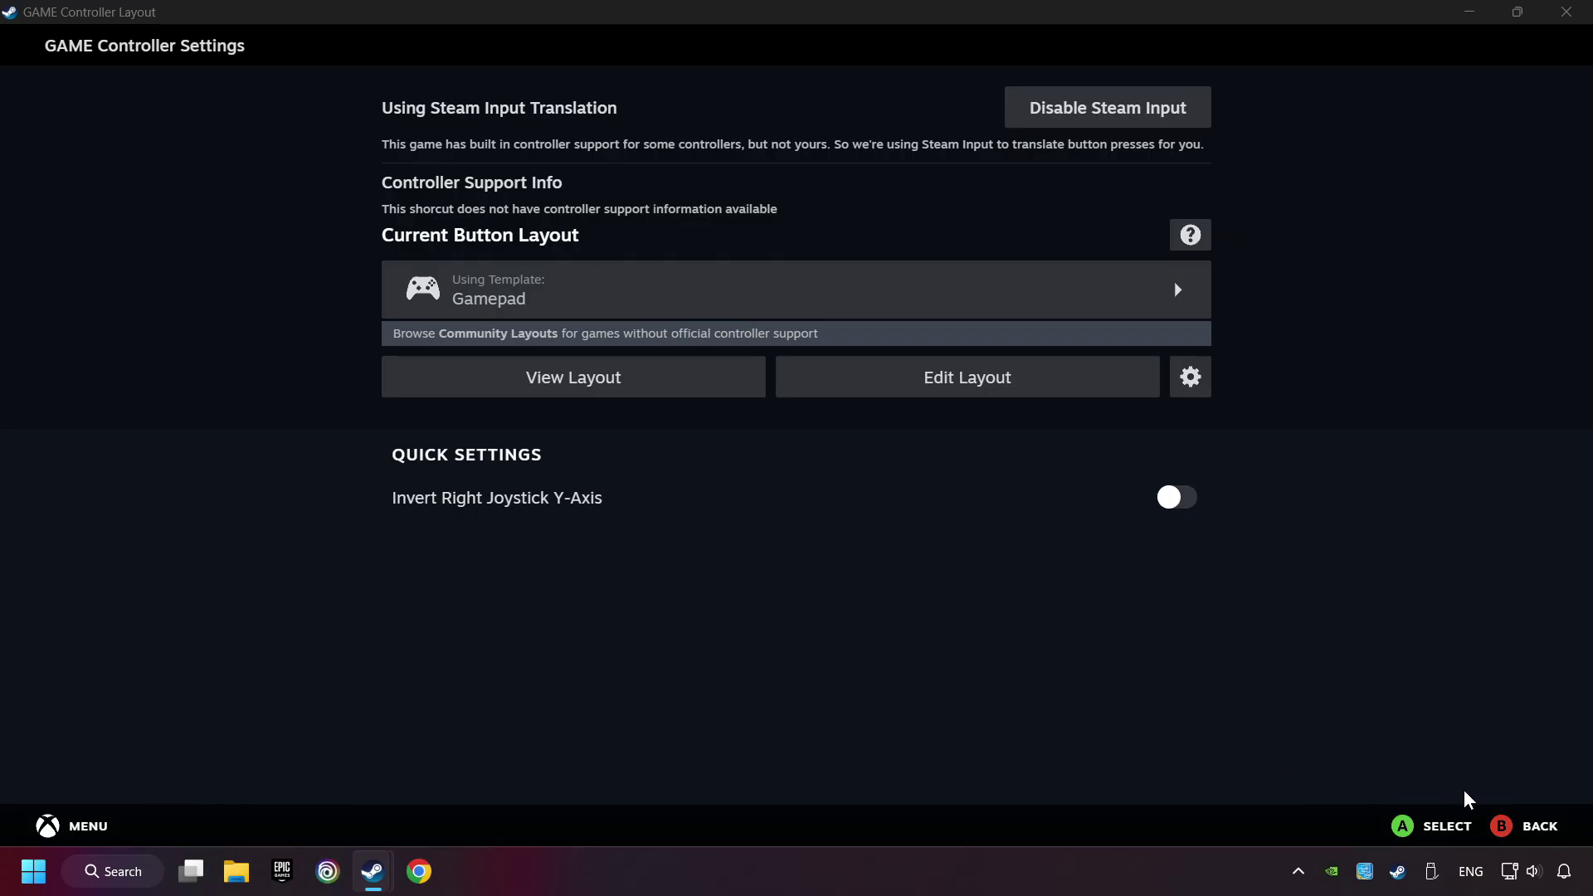
pyautogui.click(1495, 833)
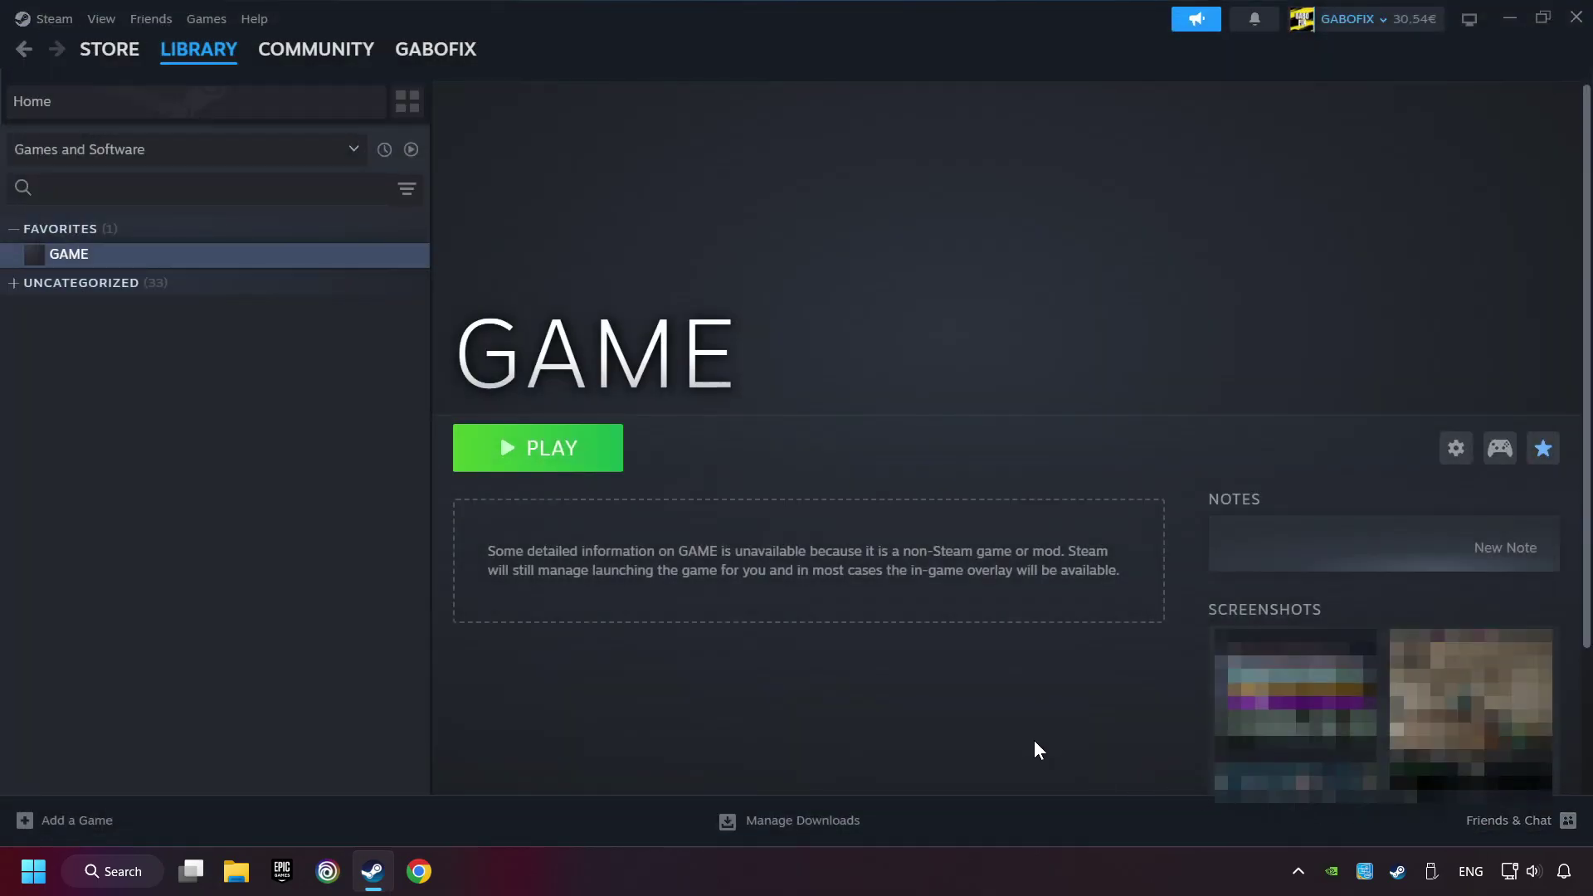